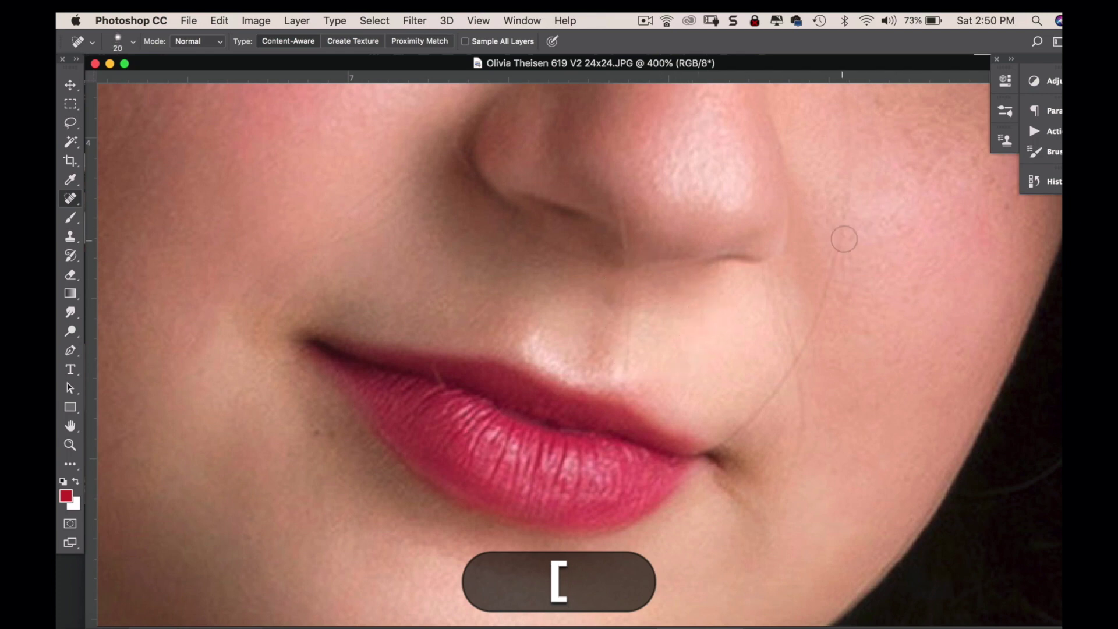
# - Heal the stray hairs across the cheek, beside the mouth corner and under the nose with a 20-pixel content-aware Spot Healing Brush
pyautogui.moveTo(845, 213); pyautogui.dragTo(805, 353)
pyautogui.click(854, 288)
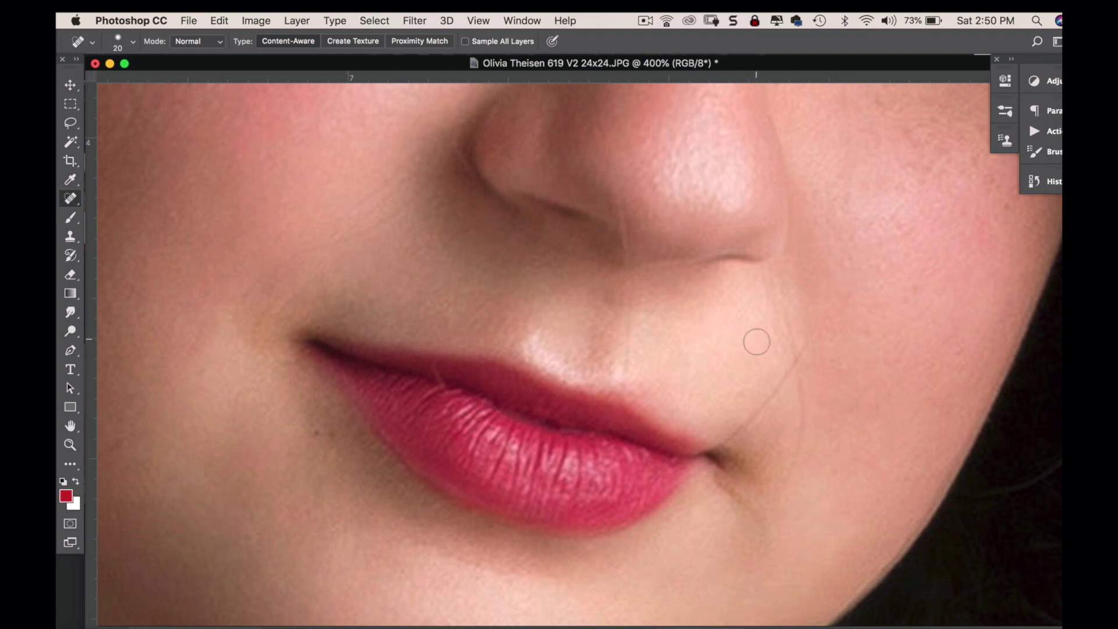
pyautogui.moveTo(789, 314)
pyautogui.mouseDown()
pyautogui.moveTo(796, 364)
pyautogui.moveTo(724, 439)
pyautogui.mouseUp()
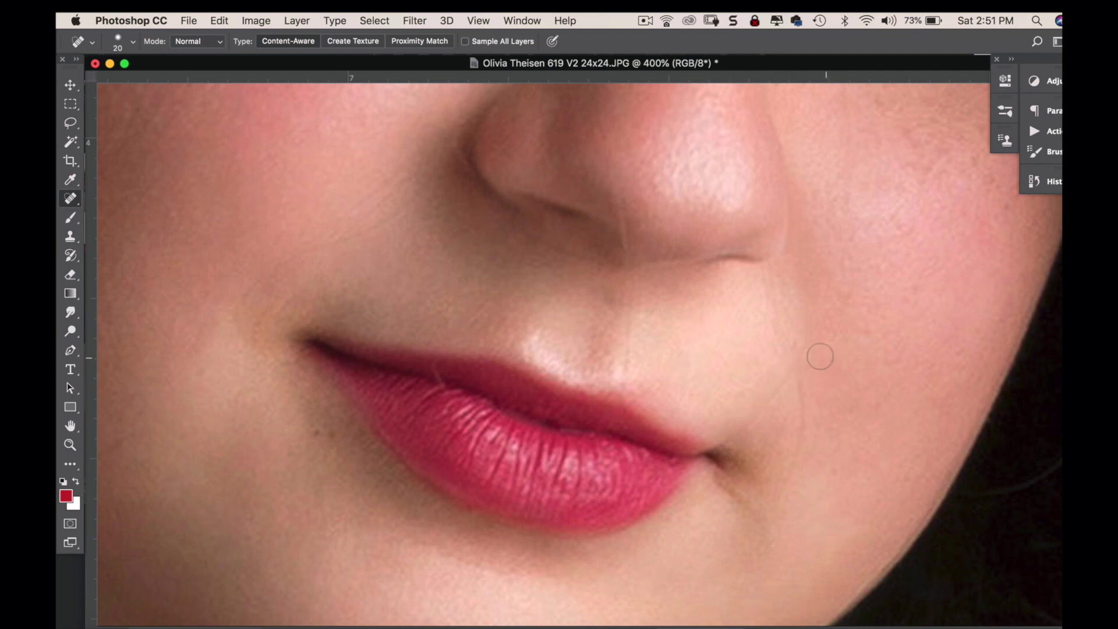
pyautogui.moveTo(790, 333); pyautogui.dragTo(790, 336)
pyautogui.moveTo(797, 382); pyautogui.dragTo(791, 469)
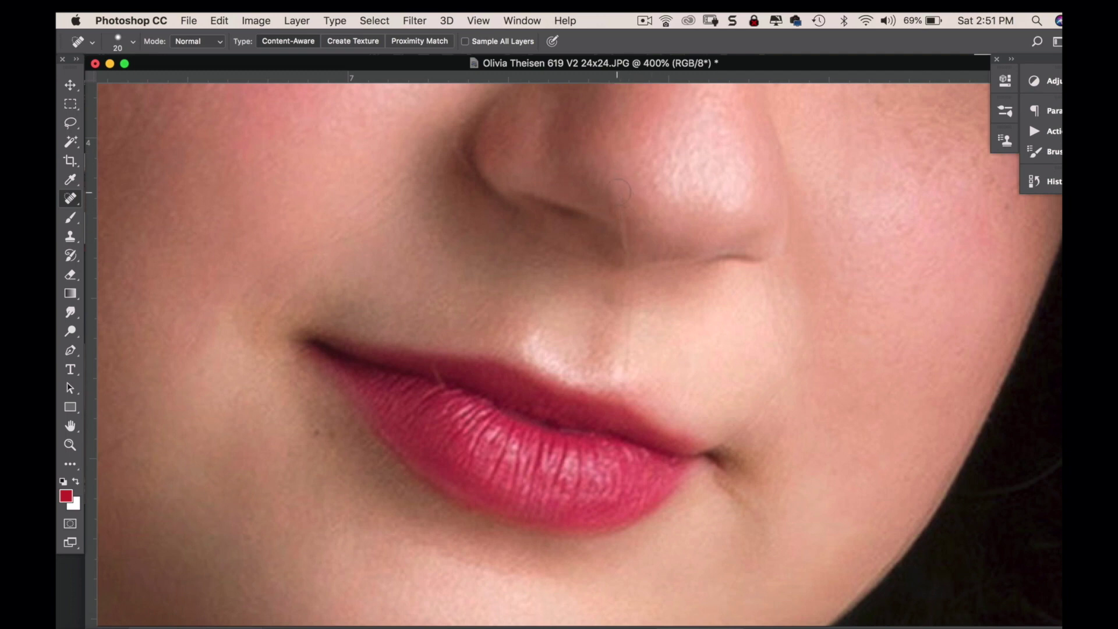
pyautogui.moveTo(626, 242); pyautogui.dragTo(627, 244)
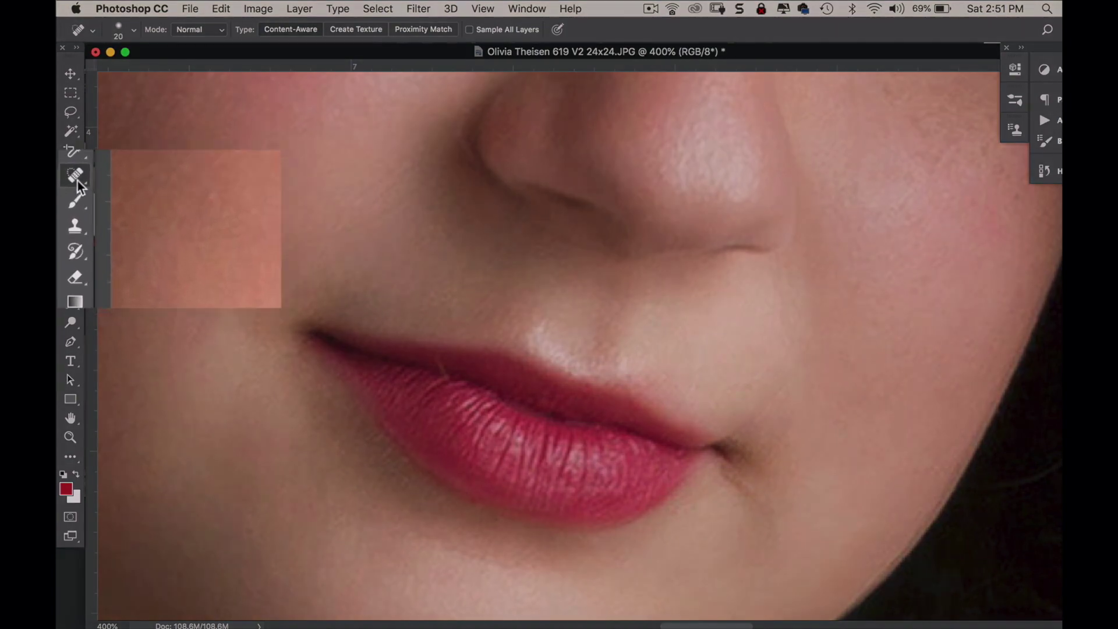
# - Heal the stray hairs and small blemishes below the shadow-side eye, beside the nose and across the nose bridge
pyautogui.rightClick(72, 190)
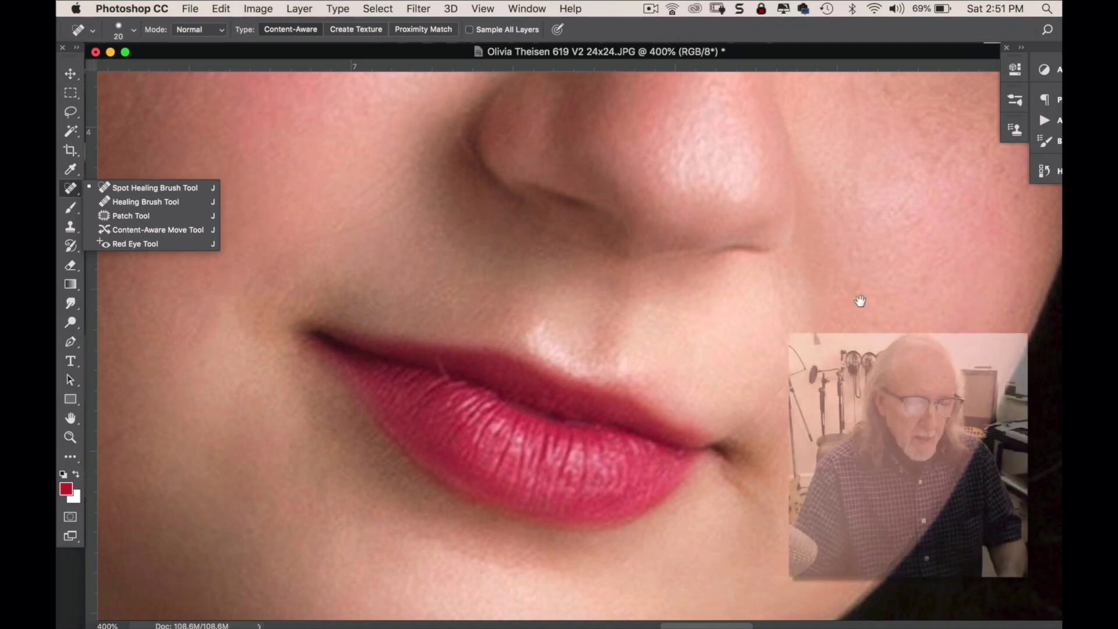
pyautogui.scroll(10, 861, 300)
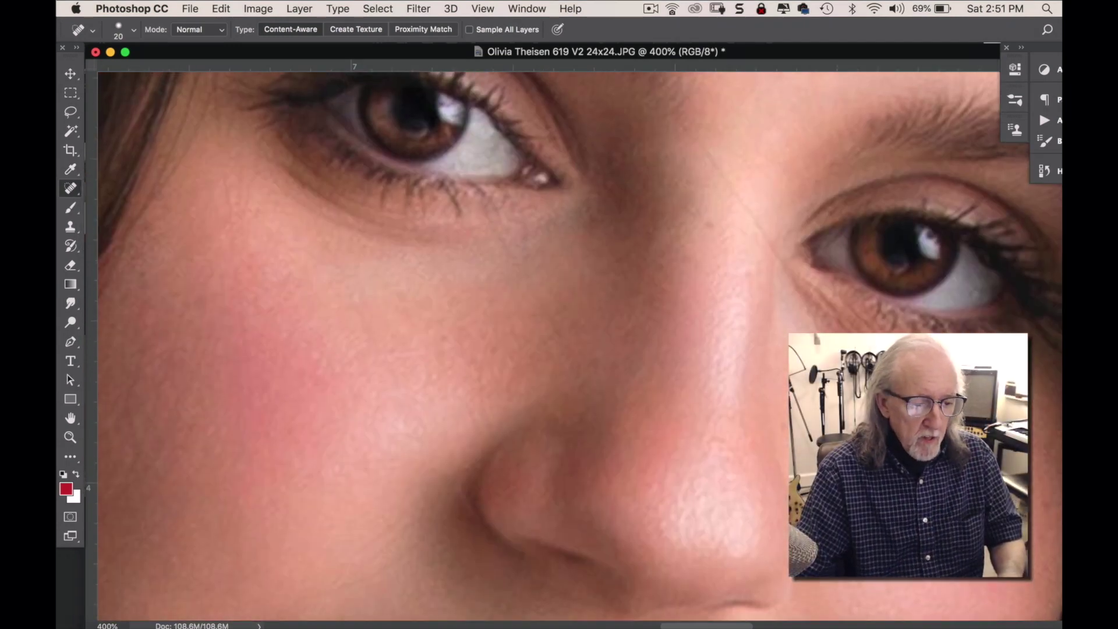
pyautogui.scroll(-2, 574, 346)
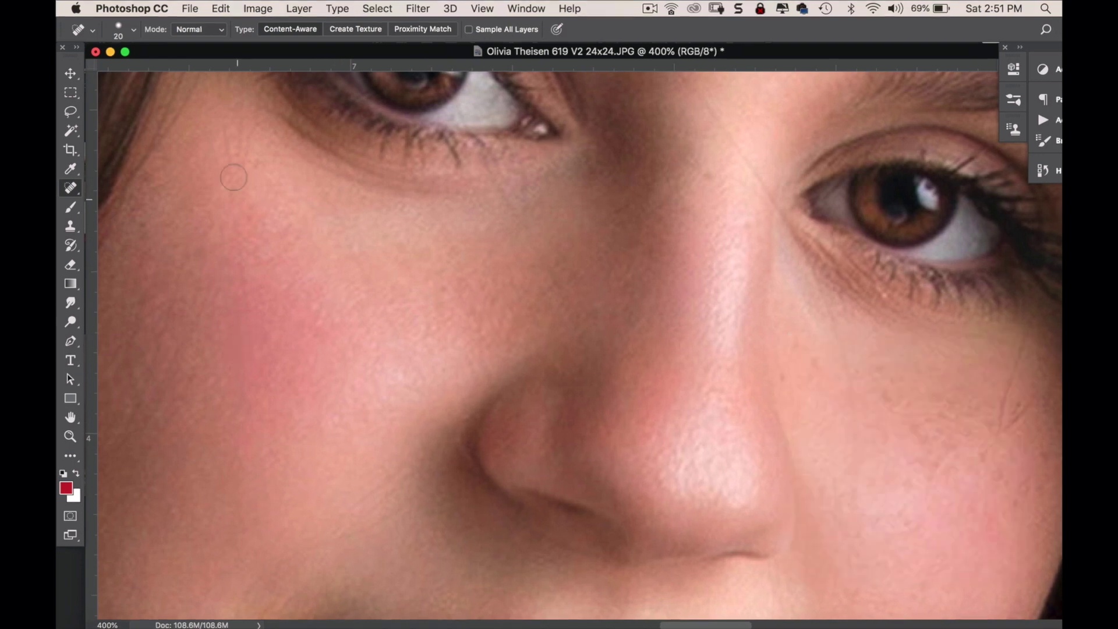
pyautogui.moveTo(237, 166)
pyautogui.mouseDown()
pyautogui.moveTo(257, 117)
pyautogui.moveTo(239, 140)
pyautogui.moveTo(246, 117)
pyautogui.mouseUp()
pyautogui.moveTo(525, 182)
pyautogui.mouseDown()
pyautogui.moveTo(523, 221)
pyautogui.moveTo(529, 173)
pyautogui.moveTo(498, 184)
pyautogui.moveTo(517, 236)
pyautogui.mouseUp()
pyautogui.moveTo(549, 269); pyautogui.dragTo(575, 322)
pyautogui.moveTo(706, 176); pyautogui.dragTo(703, 187)
pyautogui.moveTo(473, 339); pyautogui.dragTo(478, 388)
pyautogui.moveTo(694, 89); pyautogui.dragTo(769, 188)
# - Heal the fine stray hairs on the cheek below the outer corner of the eye on the brightly lit side
pyautogui.press('space')
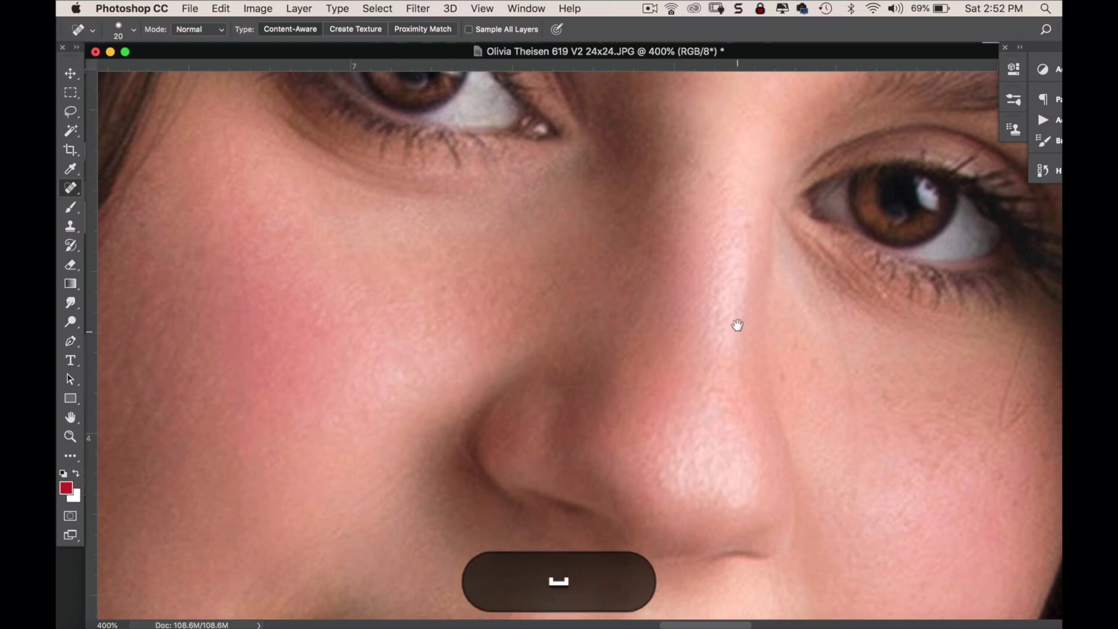
pyautogui.moveTo(739, 324); pyautogui.dragTo(690, 198)
pyautogui.moveTo(793, 264); pyautogui.dragTo(657, 324)
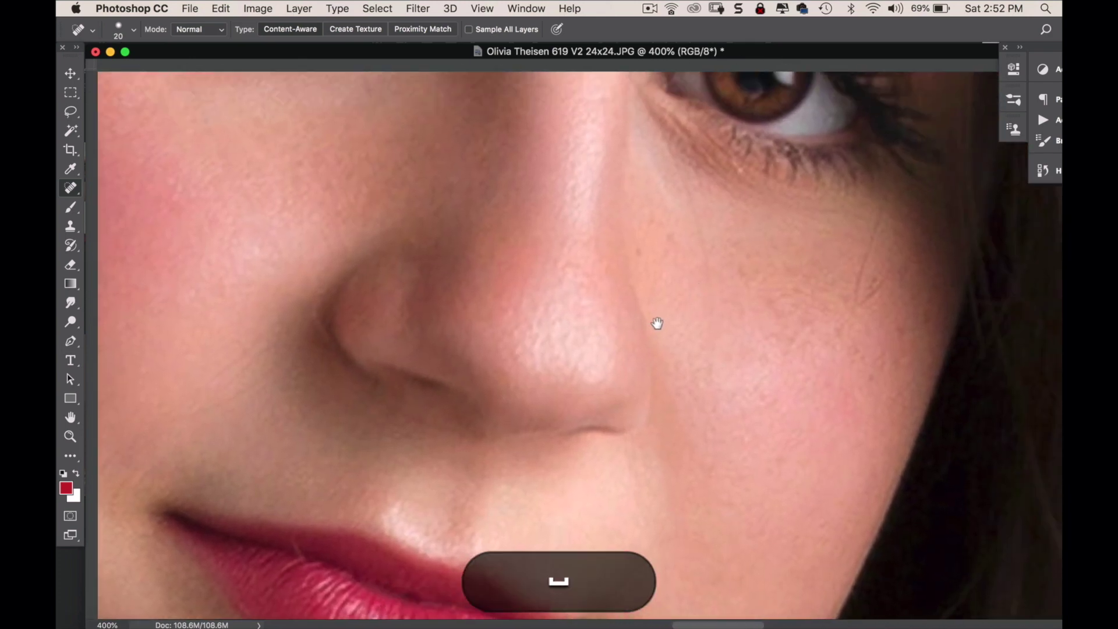
pyautogui.moveTo(646, 216); pyautogui.dragTo(657, 319)
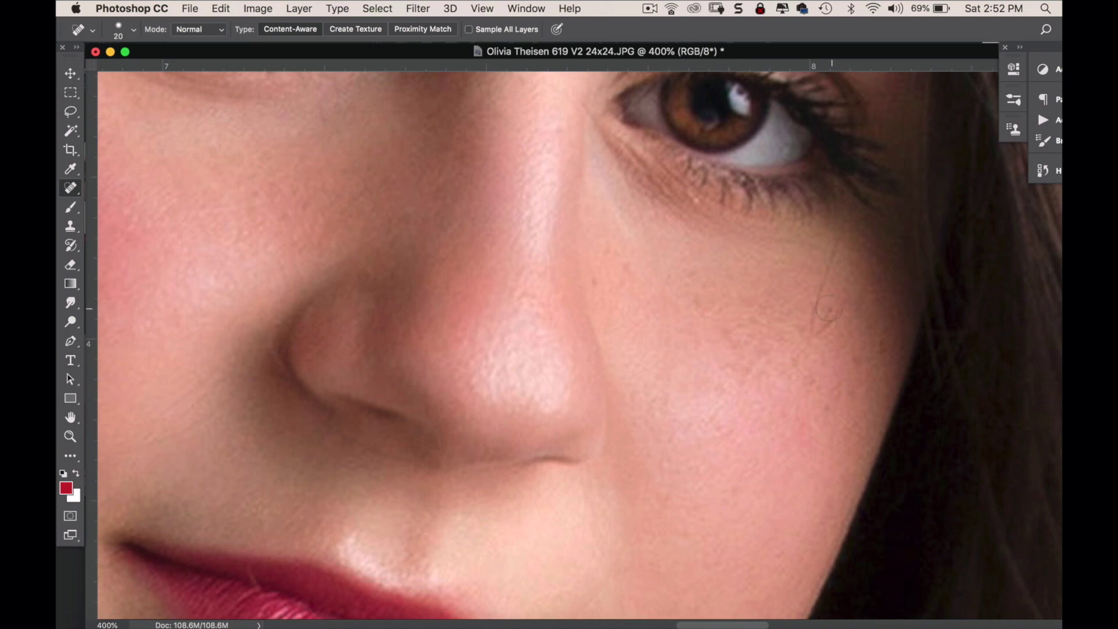
pyautogui.moveTo(815, 336); pyautogui.dragTo(851, 297)
pyautogui.moveTo(813, 331); pyautogui.dragTo(838, 249)
pyautogui.moveTo(813, 306); pyautogui.dragTo(838, 241)
# - Heal the stray hairs and uneven marks on the shaded cheek between the blush area and the hair edge
pyautogui.press('space')
pyautogui.moveTo(741, 376); pyautogui.dragTo(857, 132)
pyautogui.moveTo(717, 394); pyautogui.dragTo(768, 277)
pyautogui.moveTo(707, 352)
pyautogui.mouseDown()
pyautogui.moveTo(779, 290)
pyautogui.moveTo(842, 460)
pyautogui.mouseUp()
pyautogui.moveTo(626, 299); pyautogui.dragTo(664, 315)
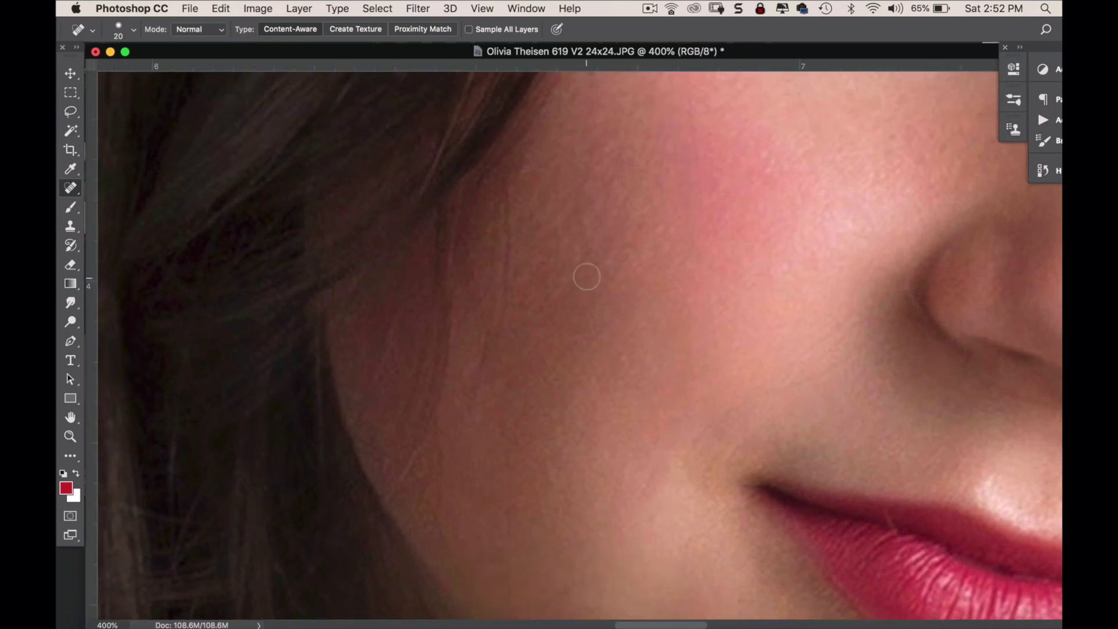
pyautogui.moveTo(570, 290); pyautogui.dragTo(608, 219)
pyautogui.moveTo(590, 178)
pyautogui.mouseDown()
pyautogui.moveTo(579, 208)
pyautogui.moveTo(588, 245)
pyautogui.mouseUp()
pyautogui.moveTo(612, 155)
pyautogui.mouseDown()
pyautogui.moveTo(600, 194)
pyautogui.moveTo(628, 239)
pyautogui.moveTo(610, 279)
pyautogui.mouseUp()
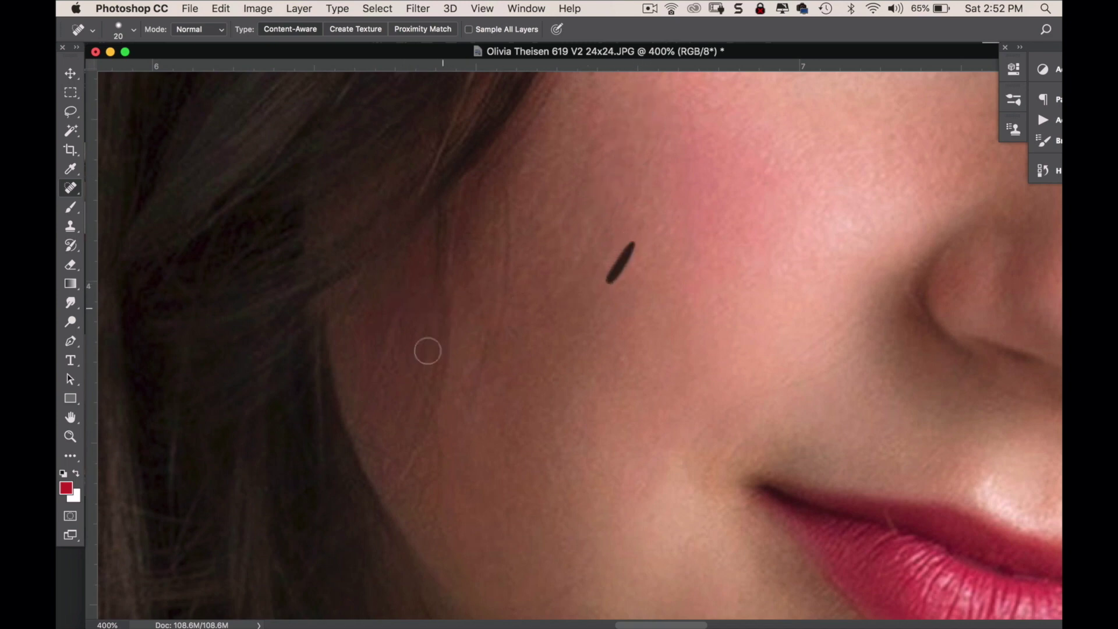
pyautogui.moveTo(534, 324); pyautogui.dragTo(597, 271)
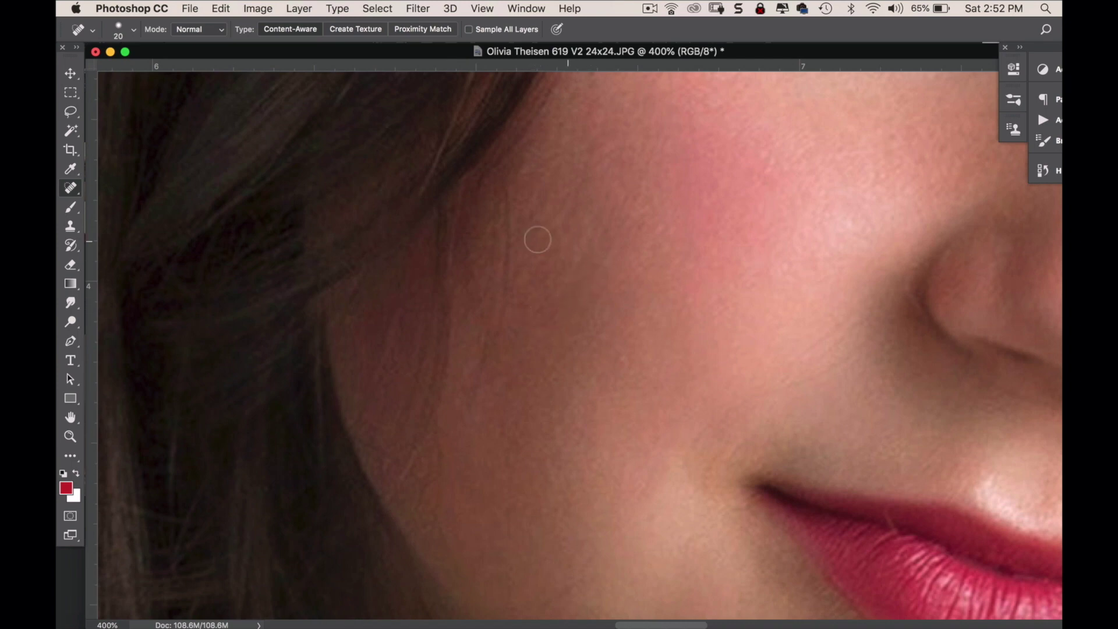
pyautogui.moveTo(510, 203)
pyautogui.mouseDown()
pyautogui.moveTo(505, 286)
pyautogui.moveTo(483, 354)
pyautogui.moveTo(485, 385)
pyautogui.mouseUp()
pyautogui.moveTo(520, 272); pyautogui.dragTo(504, 315)
# - Heal the stray hairs on the upper cheek and temple beside the outer corner of the shadow-side eye
pyautogui.scroll(5, 503, 205)
pyautogui.hscroll(-2, 503, 205)
pyautogui.moveTo(582, 303); pyautogui.dragTo(593, 440)
pyautogui.moveTo(583, 277); pyautogui.dragTo(569, 175)
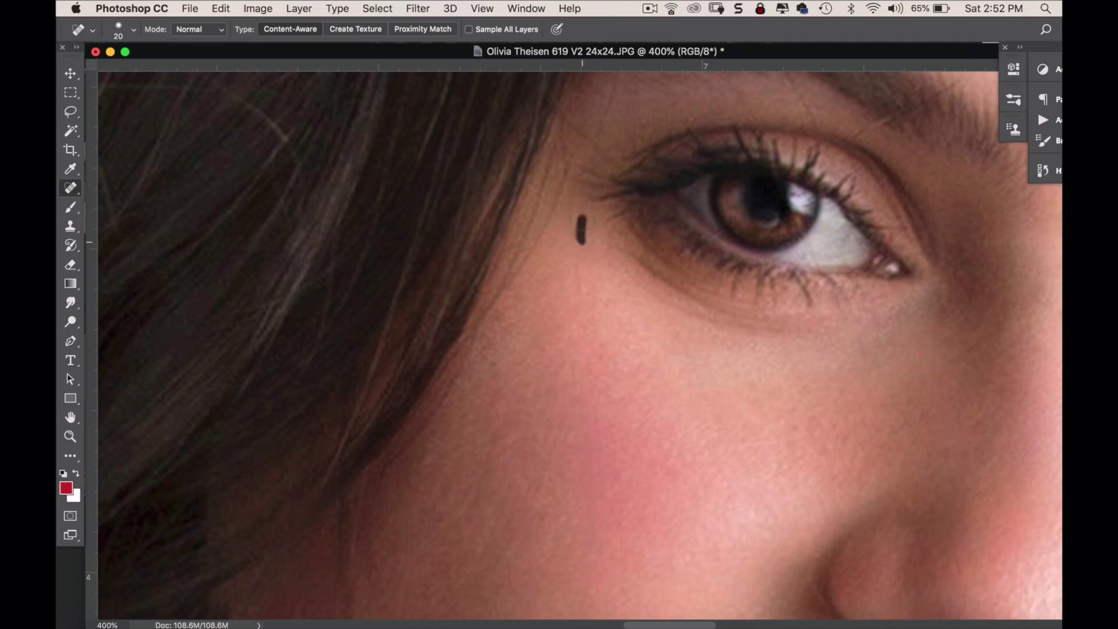
pyautogui.scroll(4, 544, 320)
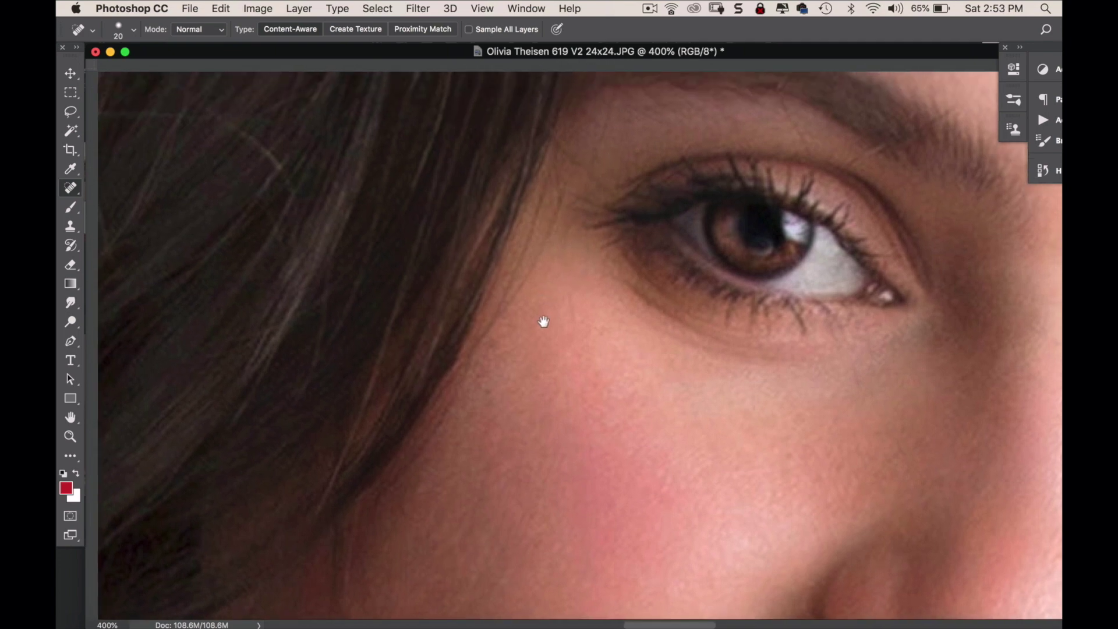
pyautogui.moveTo(581, 266)
pyautogui.mouseDown()
pyautogui.moveTo(607, 193)
pyautogui.moveTo(633, 171)
pyautogui.mouseUp()
pyautogui.moveTo(594, 255); pyautogui.dragTo(551, 223)
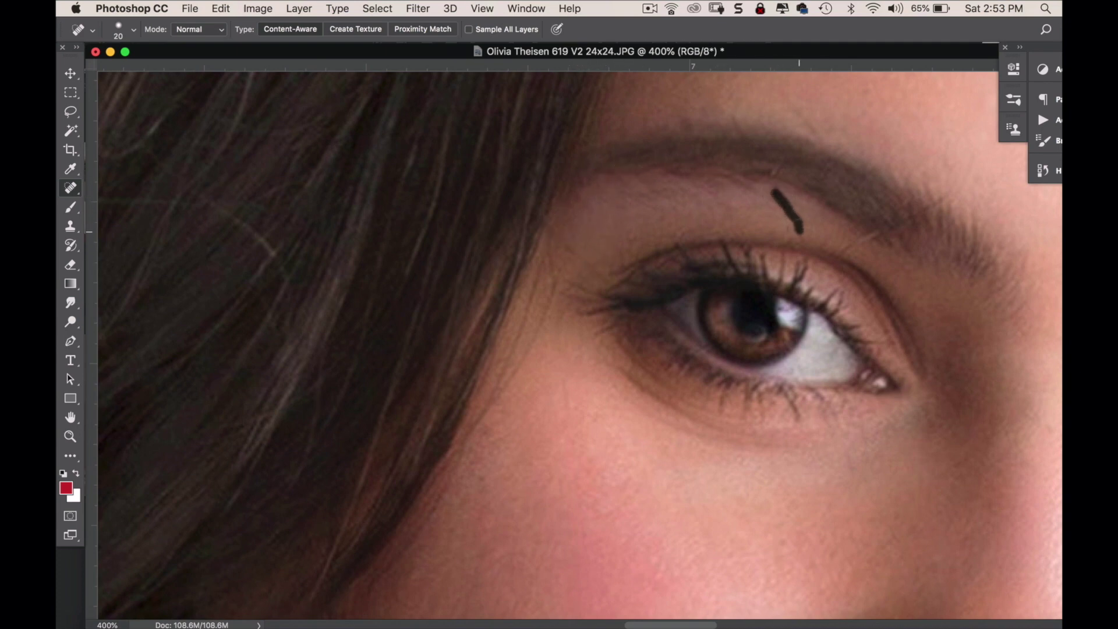
# - Heal the stray brow hairs between the upper eyelid and the eyebrow, including the skin near the hairline
pyautogui.moveTo(800, 232); pyautogui.dragTo(871, 233)
pyautogui.moveTo(898, 150); pyautogui.dragTo(767, 233)
pyautogui.moveTo(663, 174); pyautogui.dragTo(688, 214)
pyautogui.click(560, 202)
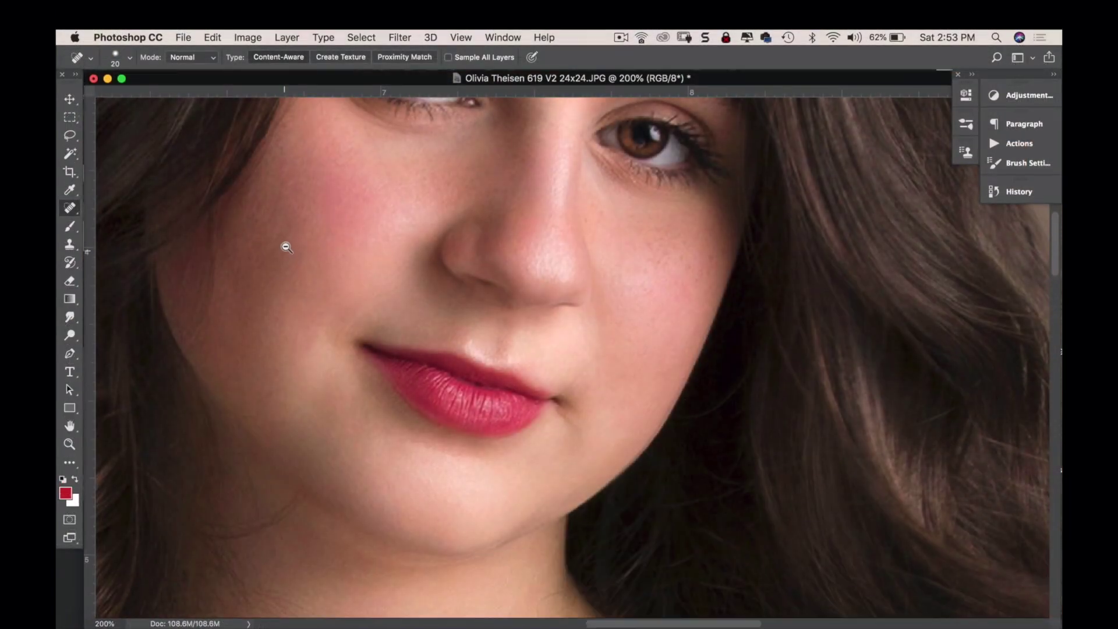
# - Heal the remaining marks on the shaded cheek and the fine hairs along its edge down to the jawline at 400% zoom
pyautogui.keyDown('super'); pyautogui.click(280, 259); pyautogui.keyUp('super')
pyautogui.keyDown('super'); pyautogui.click(516, 374); pyautogui.keyUp('super')
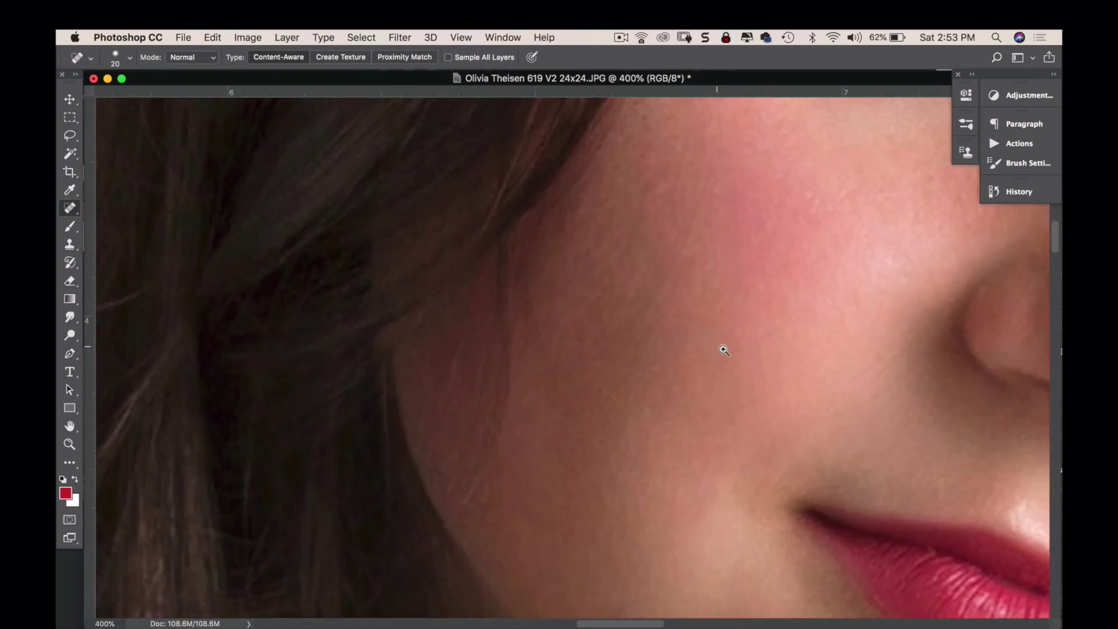
pyautogui.moveTo(677, 285); pyautogui.dragTo(676, 286)
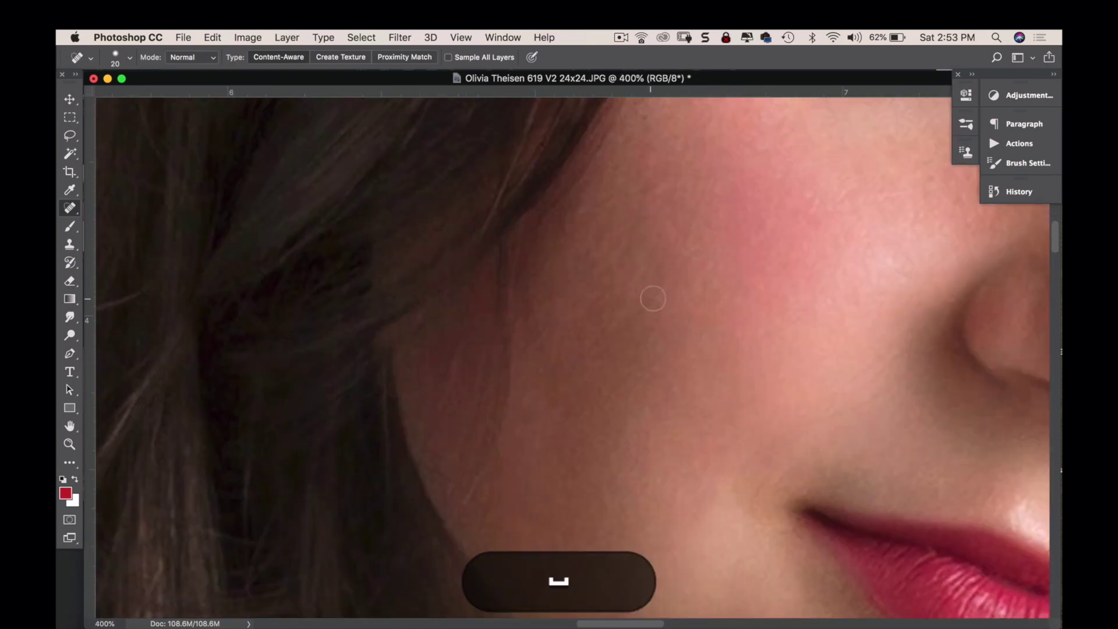
pyautogui.moveTo(639, 195); pyautogui.dragTo(653, 178)
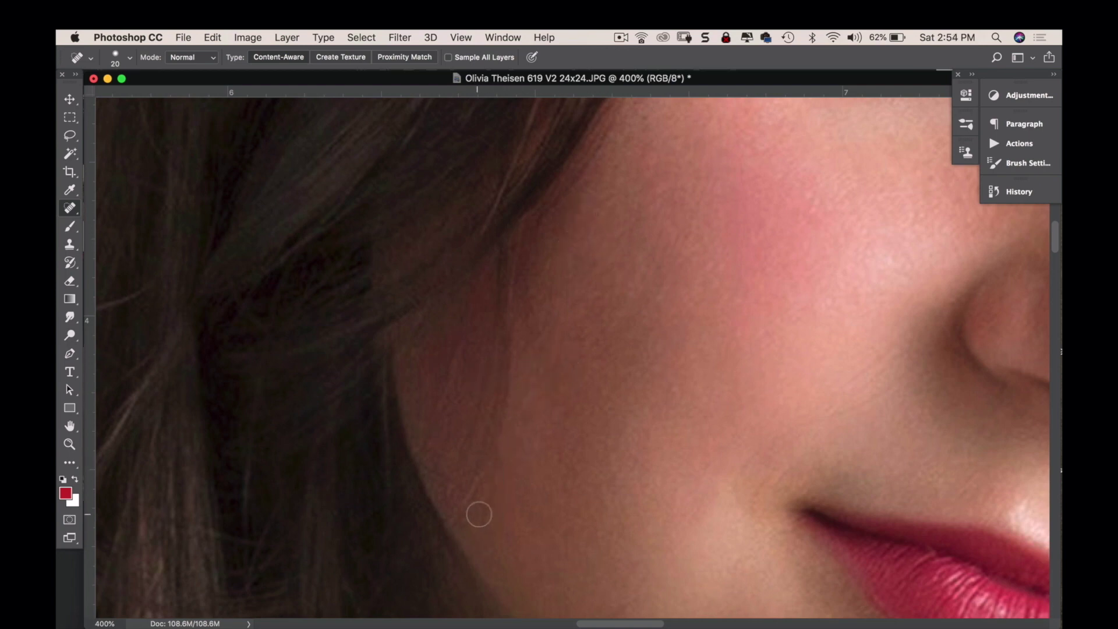
pyautogui.moveTo(512, 293)
pyautogui.mouseDown()
pyautogui.moveTo(498, 412)
pyautogui.moveTo(506, 385)
pyautogui.moveTo(460, 504)
pyautogui.moveTo(496, 492)
pyautogui.moveTo(469, 516)
pyautogui.mouseUp()
pyautogui.click(508, 362)
# - Clone clean skin over the hair lines at the shaded cheek's edge with a 25-pixel Clone Stamp, first at 42% and finally at 50% opacity
pyautogui.click(70, 244)
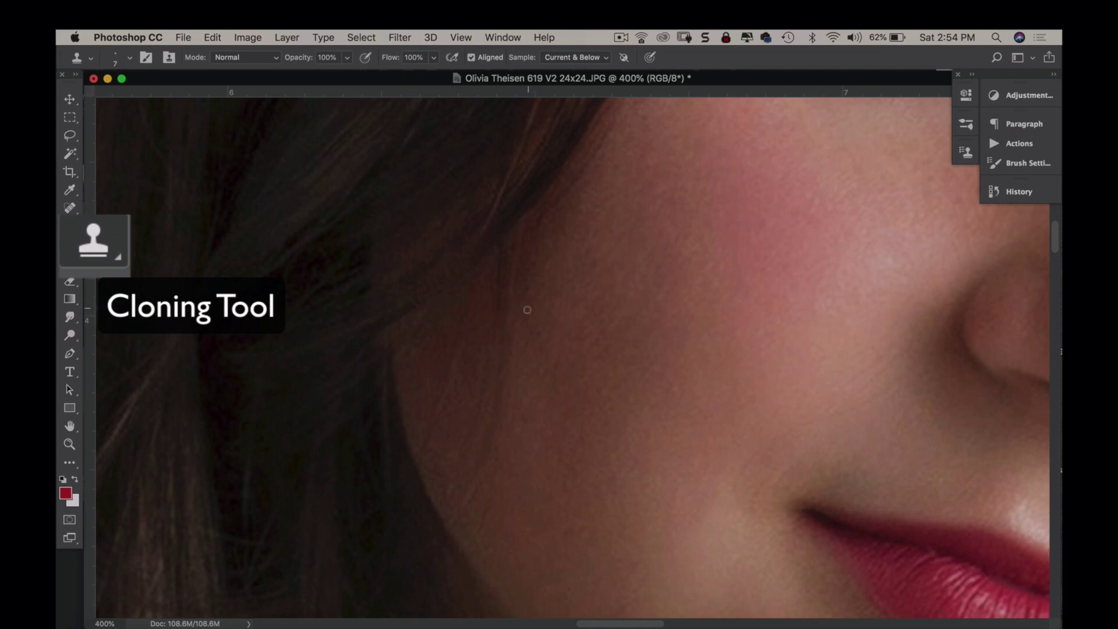
pyautogui.press(']')
pyautogui.press(']')
pyautogui.press(']')
pyautogui.press(']')
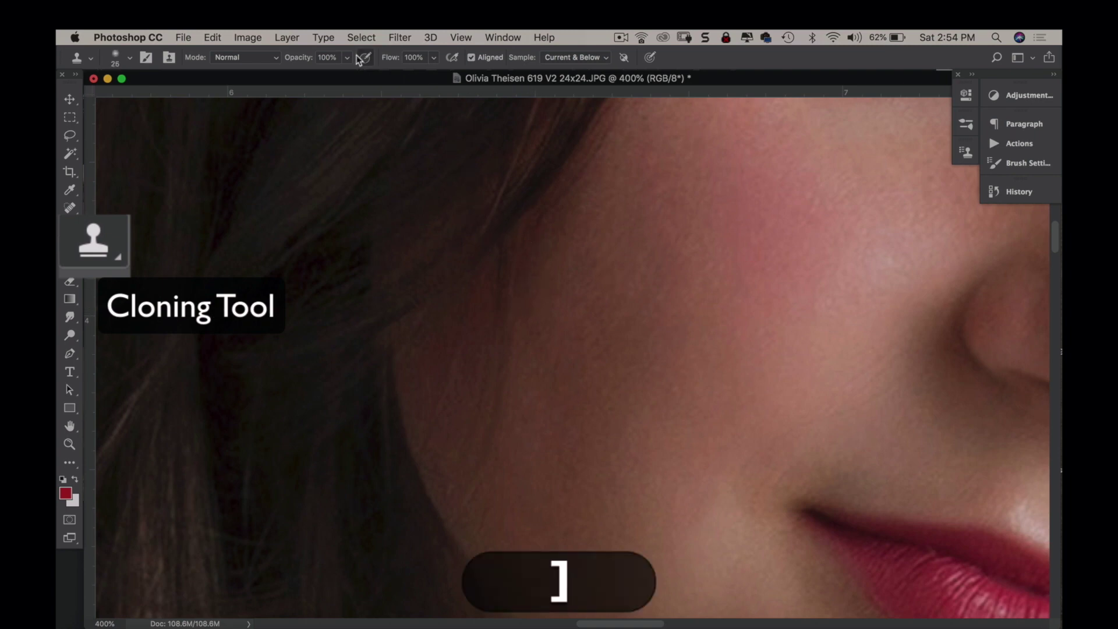
pyautogui.moveTo(356, 58); pyautogui.dragTo(309, 78)
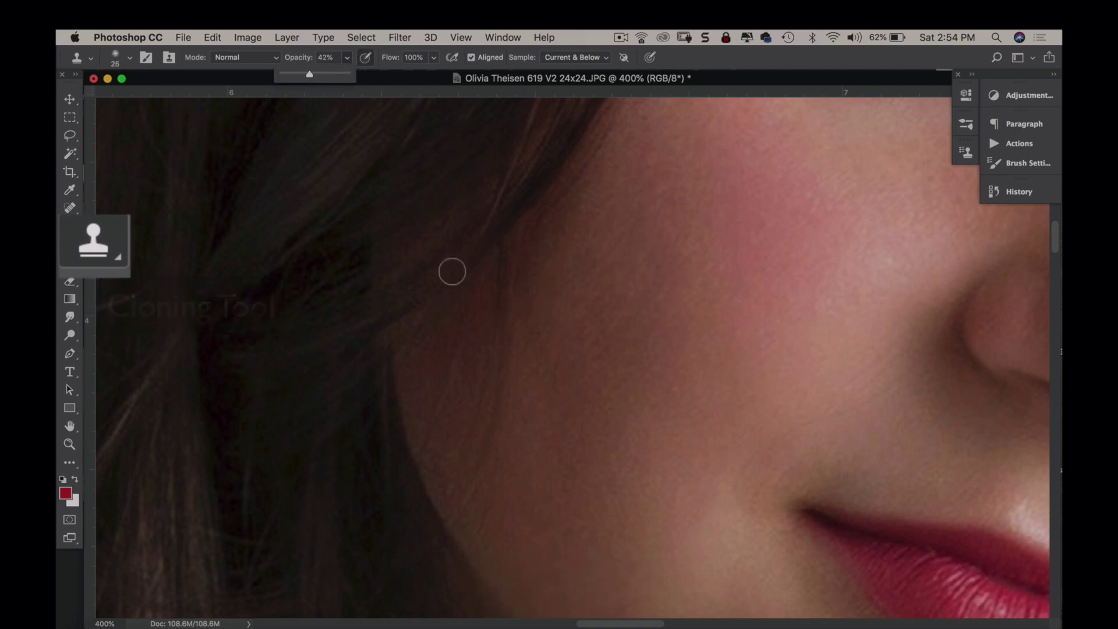
pyautogui.press('alt')
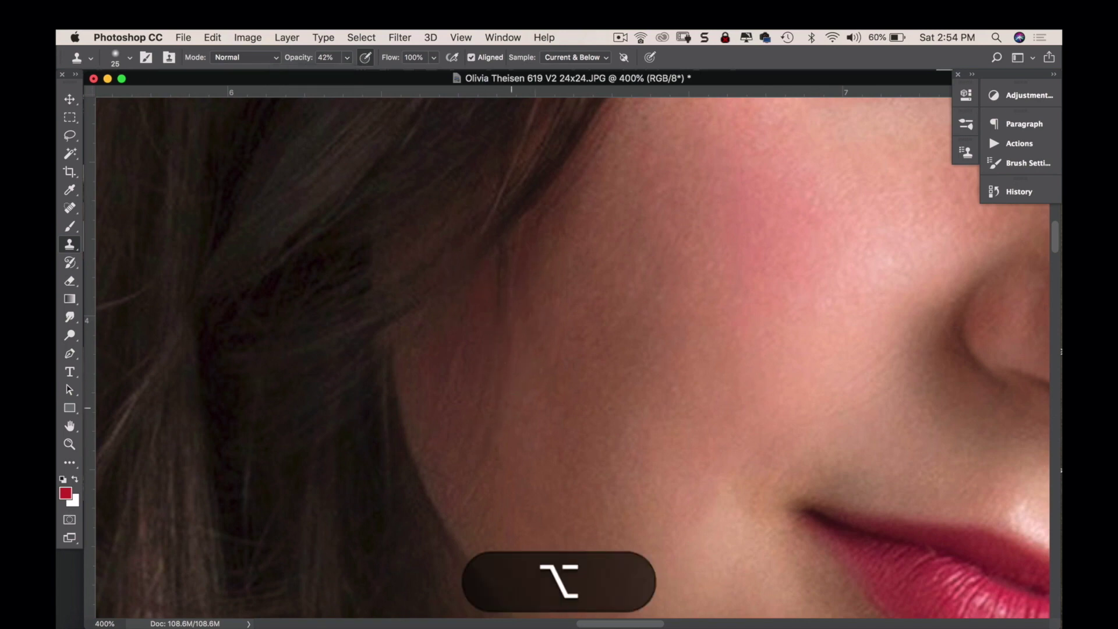
pyautogui.keyDown('alt'); pyautogui.click(501, 440); pyautogui.keyUp('alt')
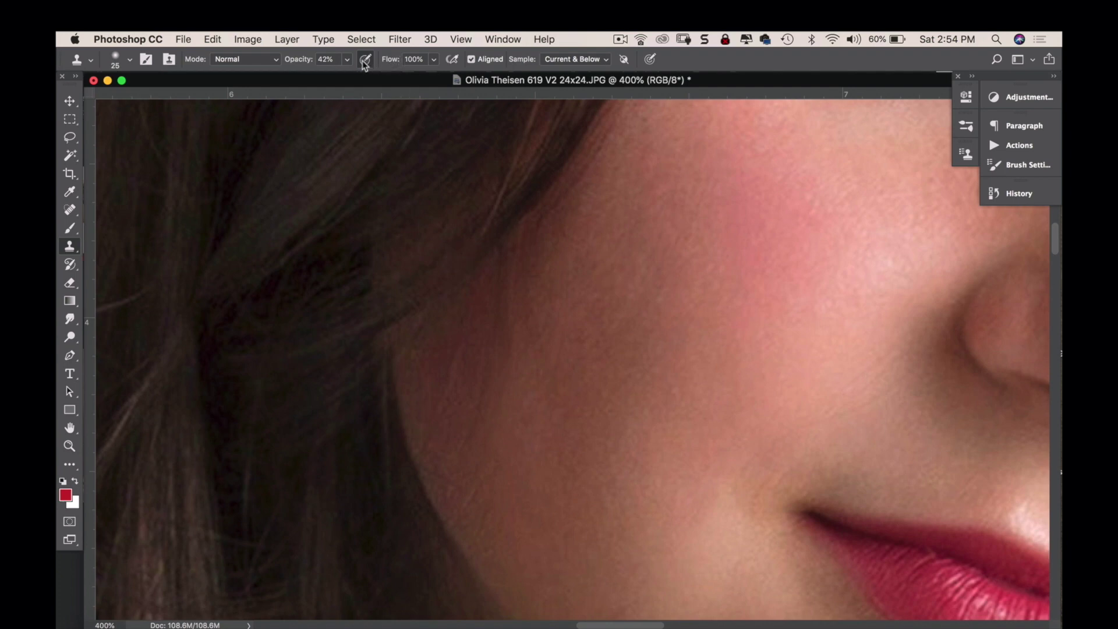
pyautogui.click(347, 59)
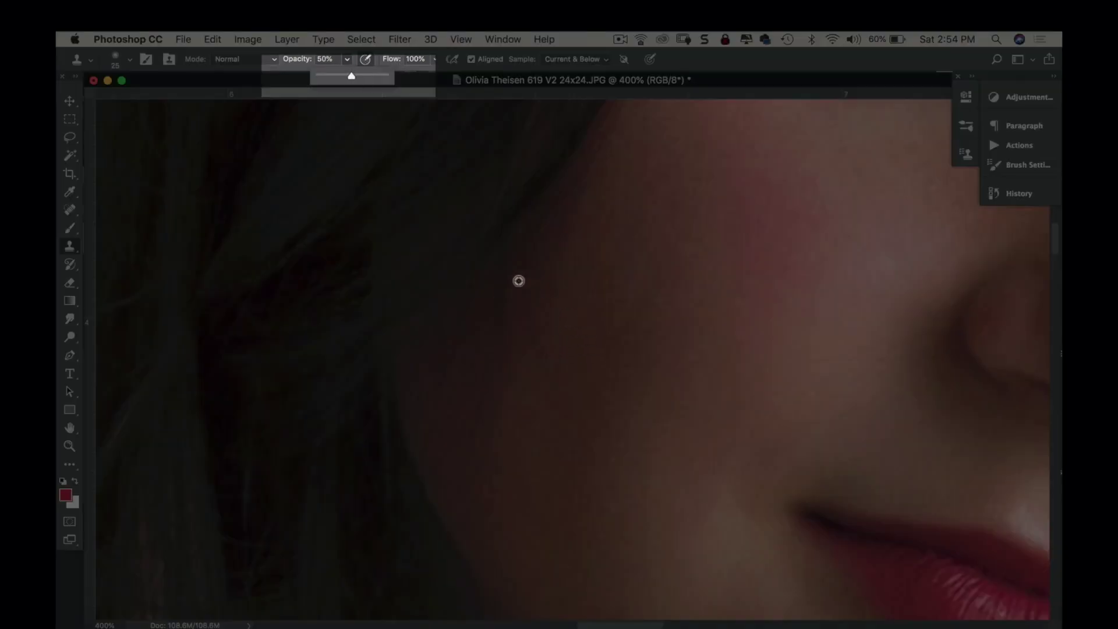
pyautogui.keyDown('alt'); pyautogui.click(530, 269); pyautogui.keyUp('alt')
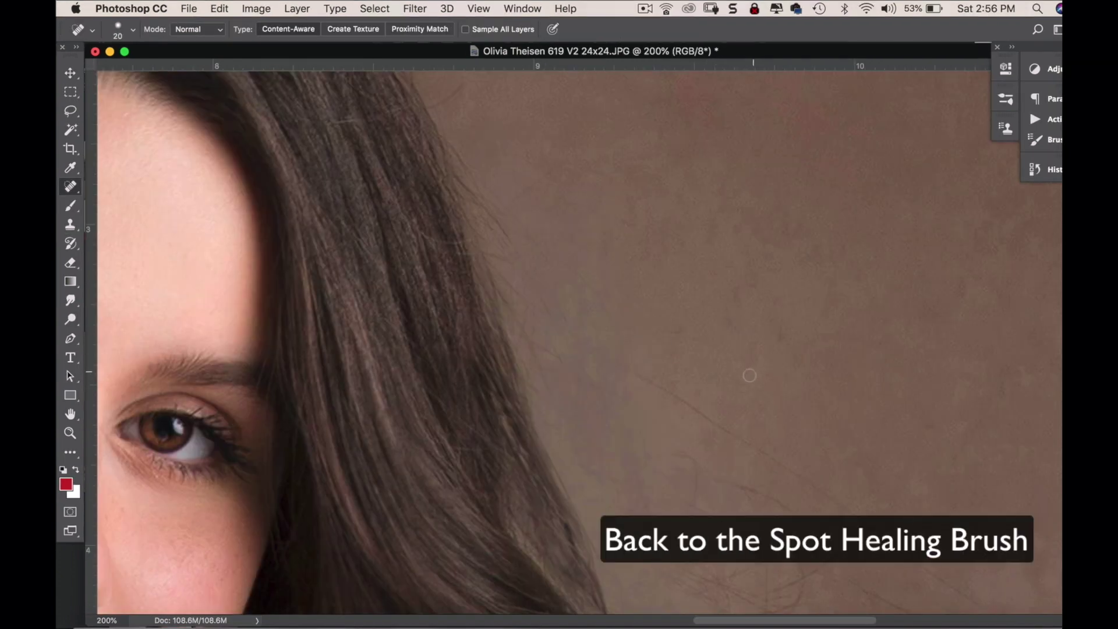
# - Heal the long diagonal stray hairs on the backdrop beside the hair with a 50-pixel Spot Healing Brush
pyautogui.moveTo(649, 298)
pyautogui.mouseDown()
pyautogui.moveTo(630, 278)
pyautogui.moveTo(627, 237)
pyautogui.moveTo(608, 285)
pyautogui.mouseUp()
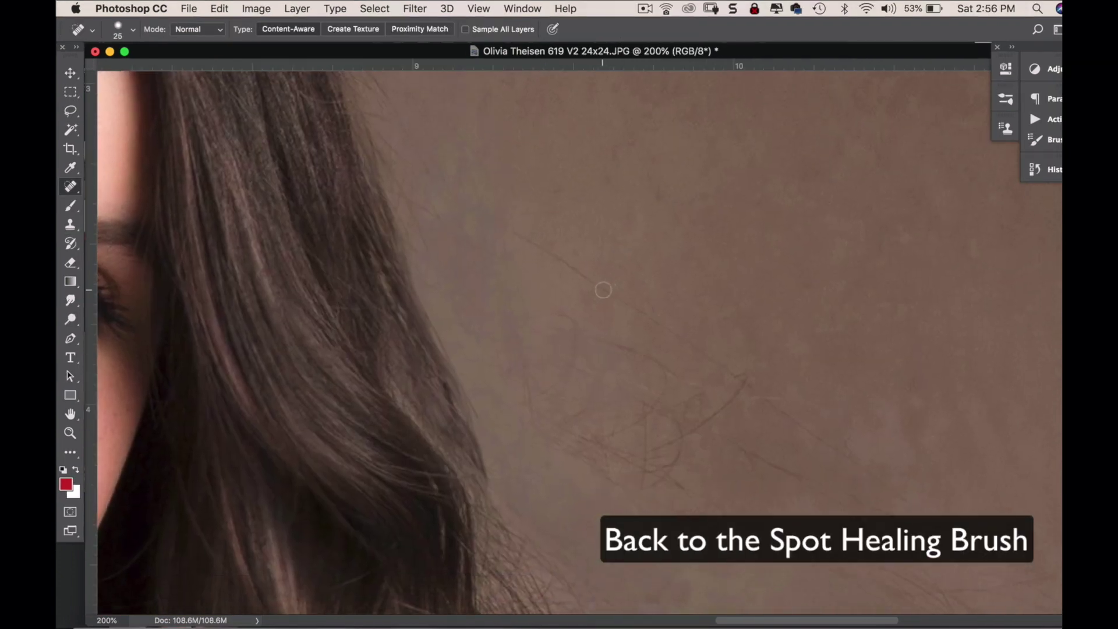
pyautogui.press(']')
pyautogui.press(']')
pyautogui.press(']')
pyautogui.moveTo(507, 233)
pyautogui.mouseDown()
pyautogui.moveTo(584, 270)
pyautogui.moveTo(673, 342)
pyautogui.moveTo(711, 349)
pyautogui.moveTo(970, 533)
pyautogui.mouseUp()
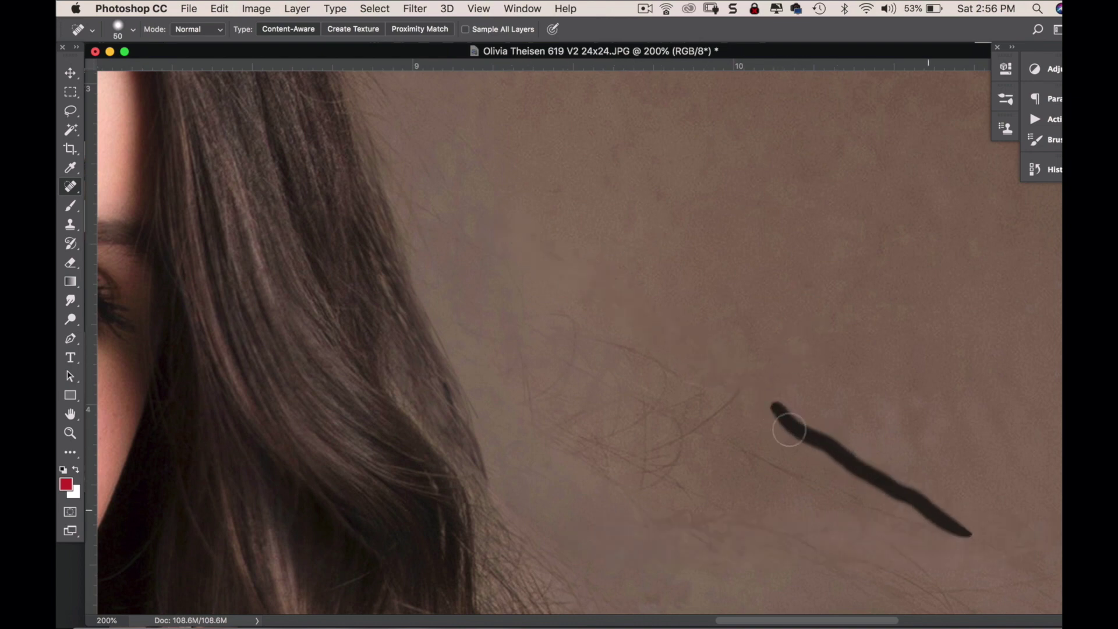
pyautogui.moveTo(624, 349)
pyautogui.mouseDown()
pyautogui.moveTo(732, 398)
pyautogui.moveTo(680, 430)
pyautogui.moveTo(699, 402)
pyautogui.moveTo(780, 471)
pyautogui.moveTo(812, 488)
pyautogui.mouseUp()
# - Heal the faint leftover hairs on the backdrop further down, away from the wavy hair edge
pyautogui.scroll(-5, 829, 492)
pyautogui.hscroll(2, 828, 492)
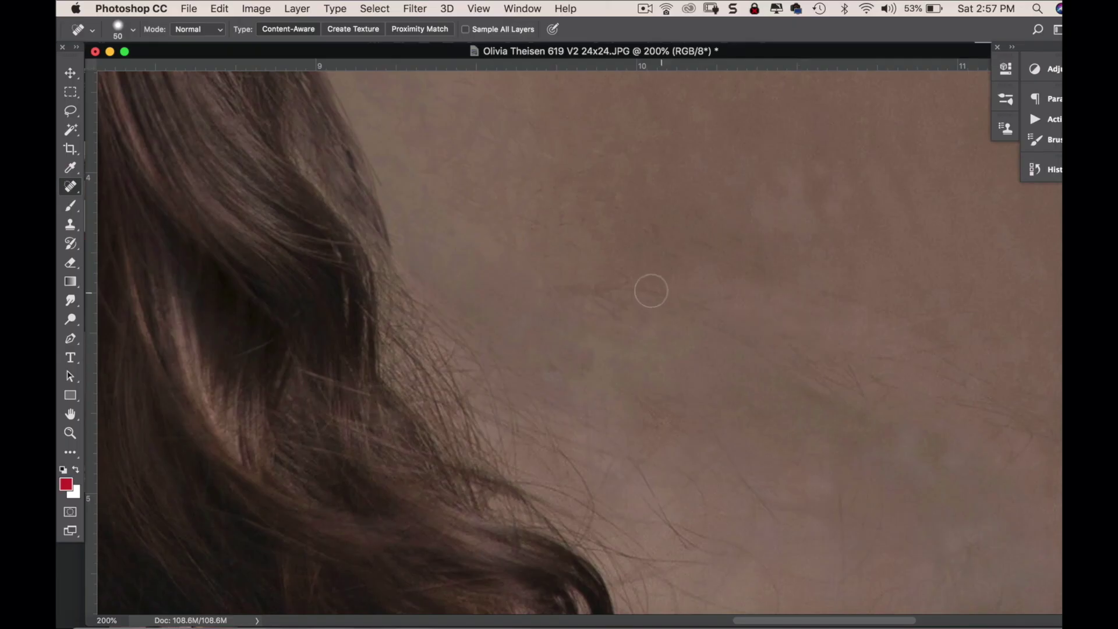
pyautogui.moveTo(651, 291); pyautogui.dragTo(606, 305)
pyautogui.moveTo(809, 376); pyautogui.dragTo(854, 394)
# - Heal the loose strands on the backdrop level with the hair's lower curl, including the long vertical one
pyautogui.press('space')
pyautogui.moveTo(798, 452); pyautogui.dragTo(709, 292)
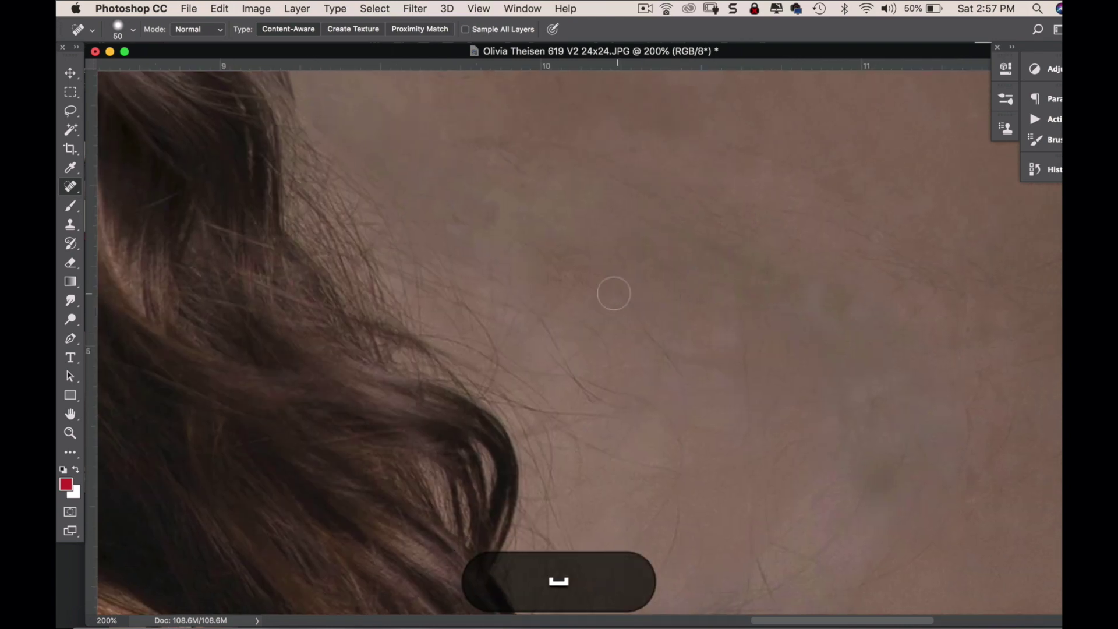
pyautogui.moveTo(614, 293); pyautogui.dragTo(693, 402)
pyautogui.moveTo(565, 315); pyautogui.dragTo(608, 389)
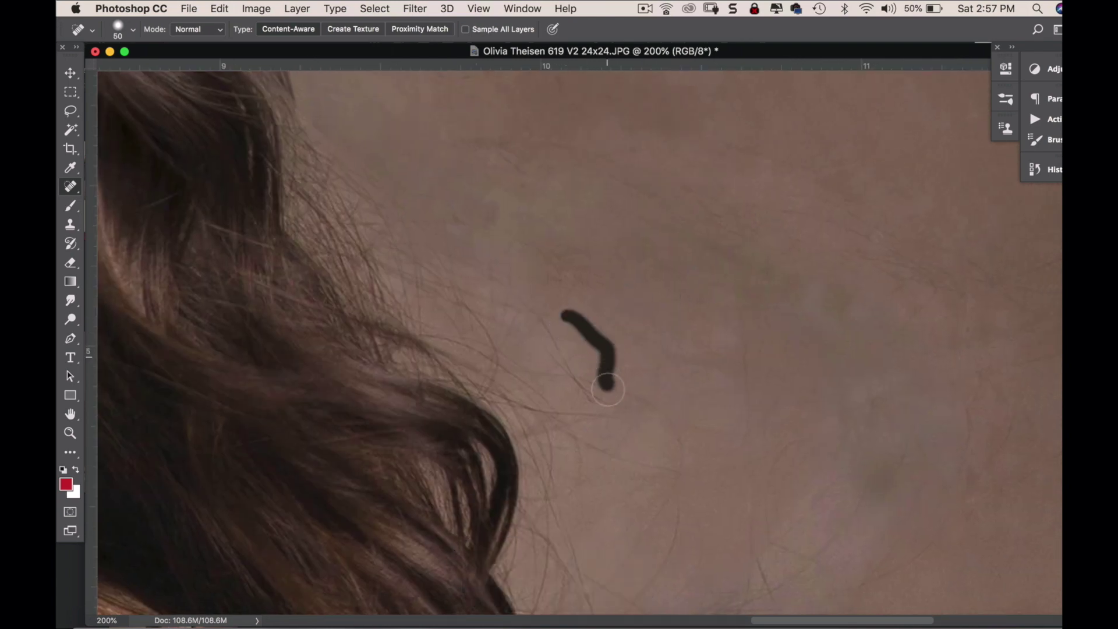
pyautogui.moveTo(745, 332); pyautogui.dragTo(736, 474)
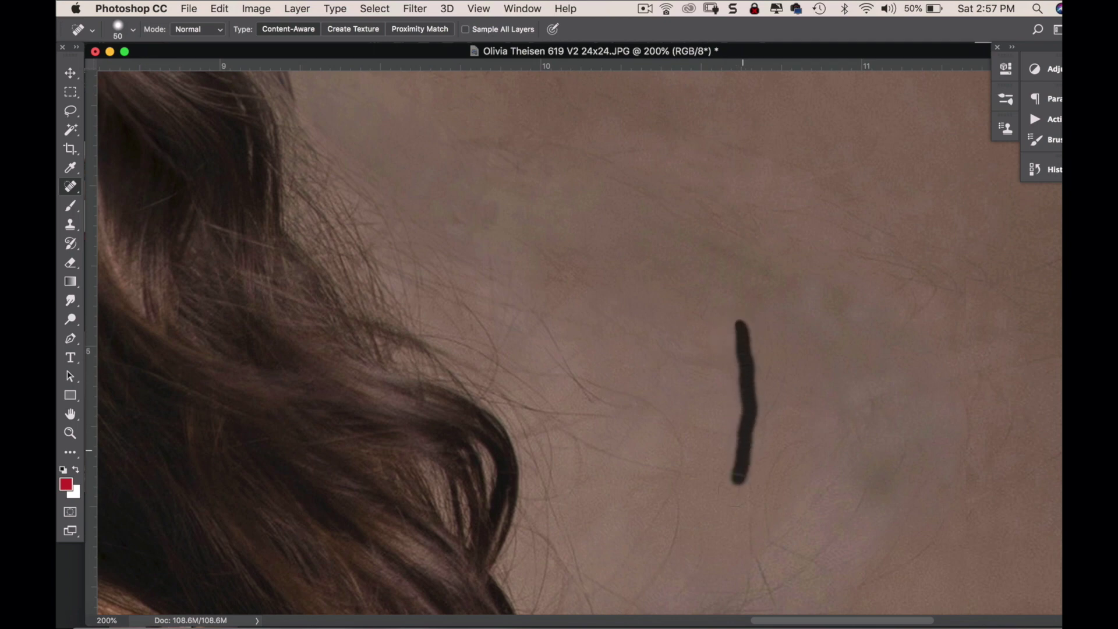
pyautogui.moveTo(763, 355); pyautogui.dragTo(760, 373)
pyautogui.moveTo(787, 365); pyautogui.dragTo(766, 423)
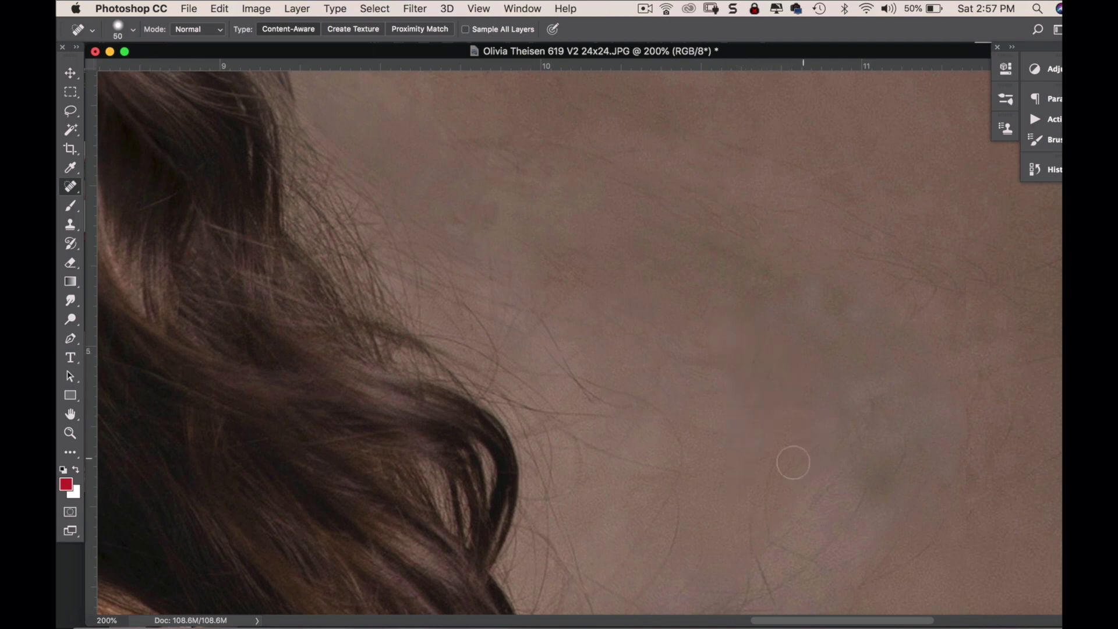
# - Heal the remaining curved hairs and tangled strands across the lower backdrop beside the curl
pyautogui.moveTo(766, 523); pyautogui.dragTo(761, 534)
pyautogui.moveTo(761, 514); pyautogui.dragTo(768, 573)
pyautogui.moveTo(783, 522)
pyautogui.mouseDown()
pyautogui.moveTo(826, 494)
pyautogui.moveTo(738, 592)
pyautogui.mouseUp()
pyautogui.moveTo(919, 489); pyautogui.dragTo(877, 587)
pyautogui.moveTo(971, 408); pyautogui.dragTo(963, 466)
pyautogui.moveTo(1008, 417); pyautogui.dragTo(987, 469)
pyautogui.moveTo(670, 401); pyautogui.dragTo(676, 464)
pyautogui.moveTo(697, 428); pyautogui.dragTo(746, 456)
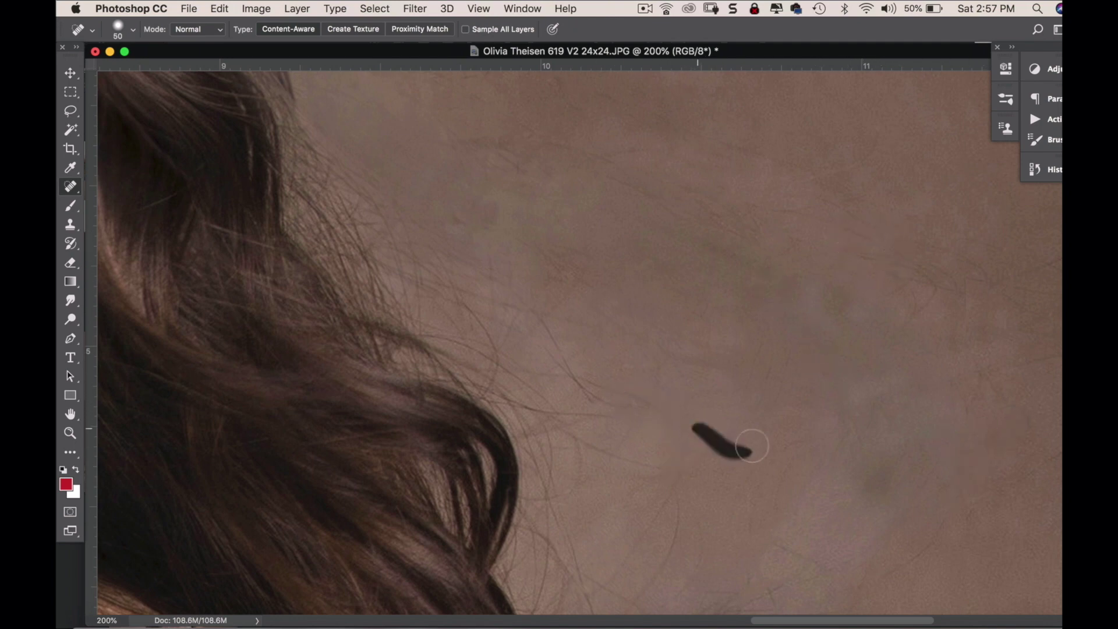
# - Heal the dark diagonal strands and the curved hairs on the backdrop just below the level of the lower curl
pyautogui.moveTo(659, 364)
pyautogui.mouseDown()
pyautogui.moveTo(650, 396)
pyautogui.moveTo(702, 340)
pyautogui.moveTo(644, 223)
pyautogui.mouseUp()
pyautogui.press('space')
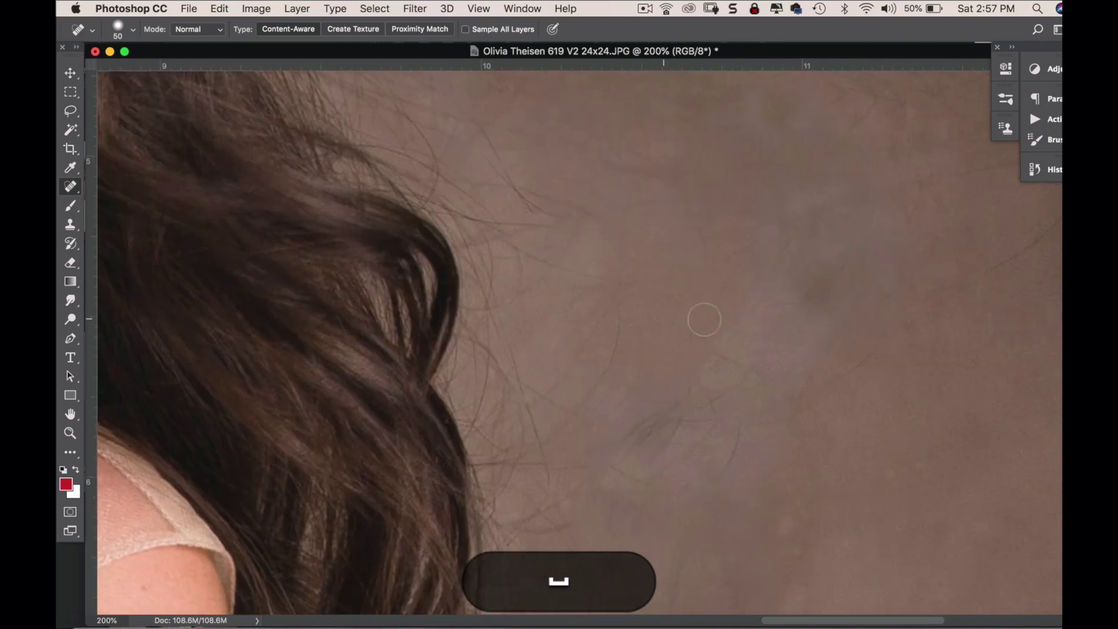
pyautogui.moveTo(698, 396)
pyautogui.mouseDown()
pyautogui.moveTo(646, 463)
pyautogui.moveTo(640, 444)
pyautogui.mouseUp()
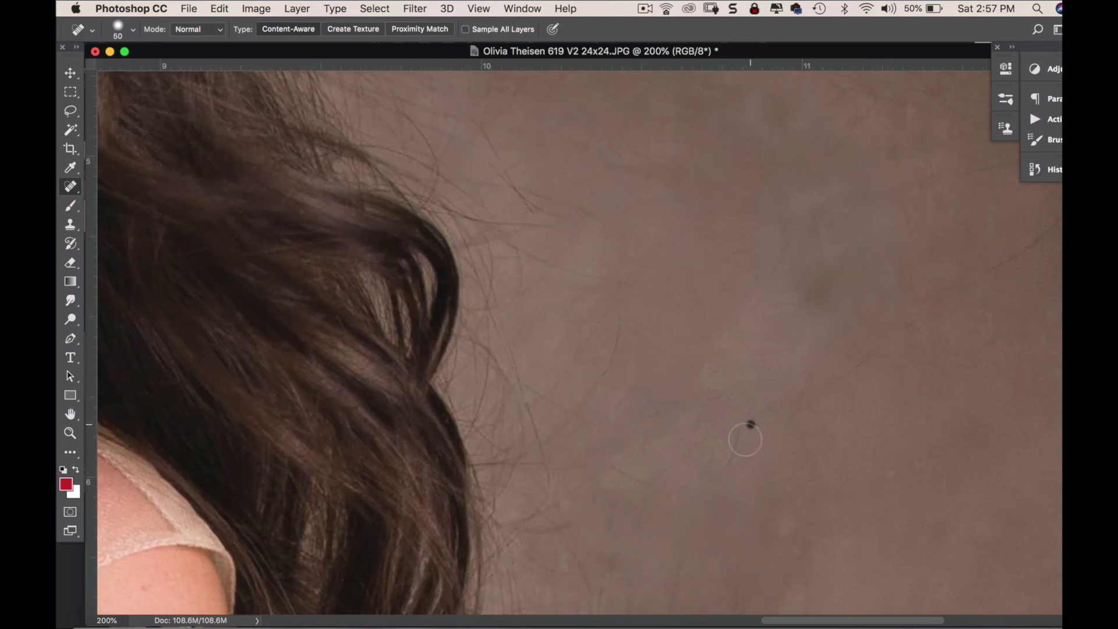
pyautogui.moveTo(746, 427); pyautogui.dragTo(737, 447)
pyautogui.moveTo(623, 304); pyautogui.dragTo(594, 379)
# - Heal the faint vertical and curved hairs on the backdrop further down, level with the shoulder and upper arm
pyautogui.press('space')
pyautogui.moveTo(720, 451); pyautogui.dragTo(660, 276)
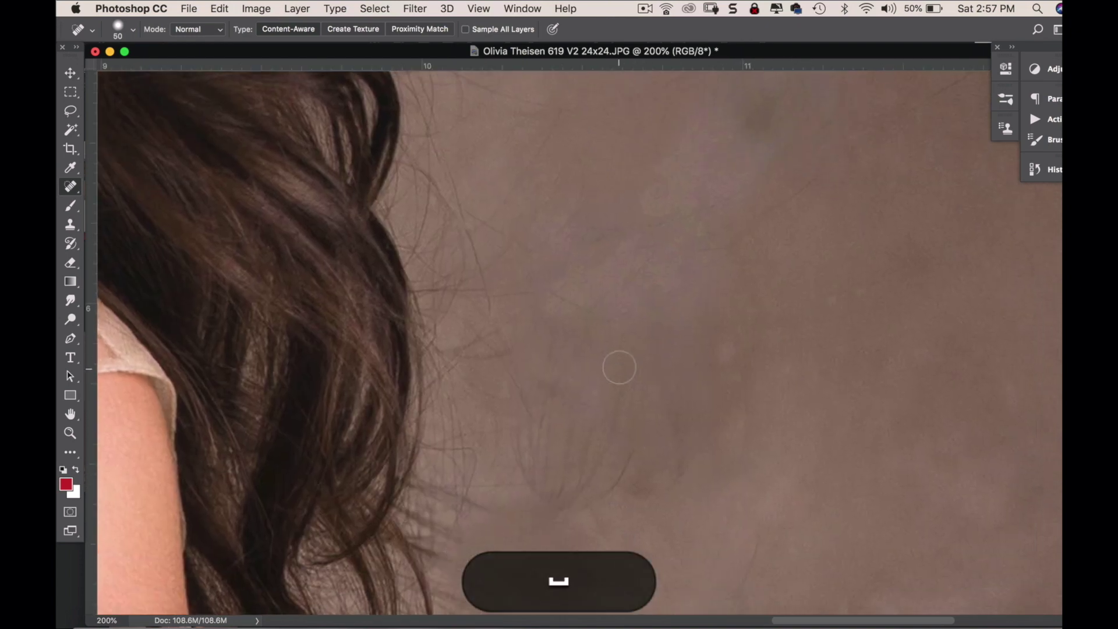
pyautogui.moveTo(620, 364); pyautogui.dragTo(621, 397)
pyautogui.moveTo(748, 310)
pyautogui.mouseDown()
pyautogui.moveTo(717, 351)
pyautogui.moveTo(737, 419)
pyautogui.mouseUp()
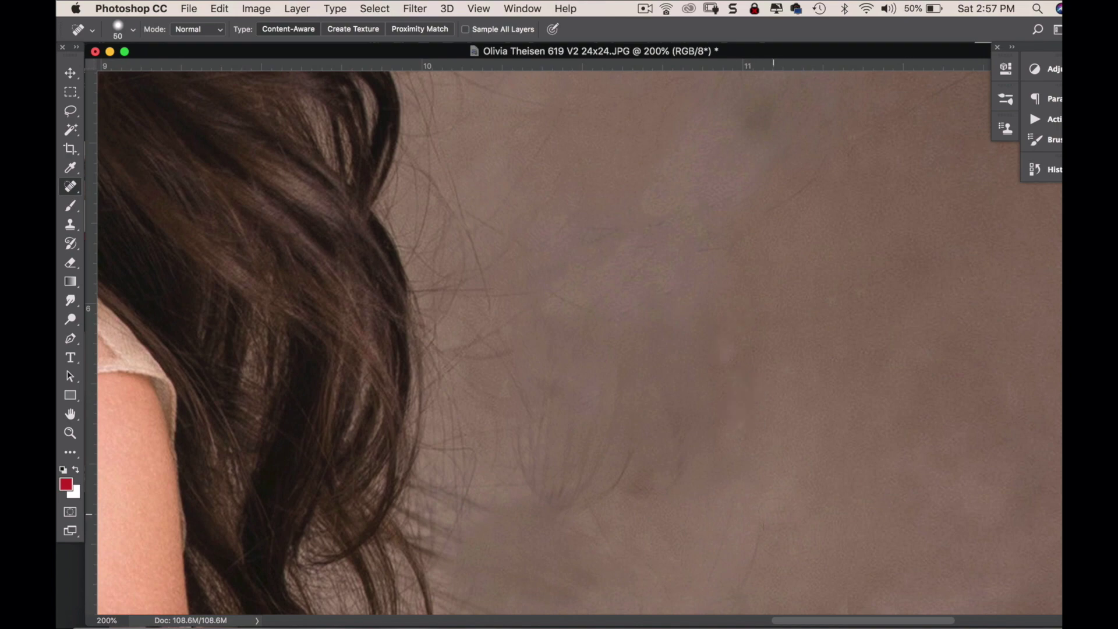
pyautogui.moveTo(726, 577); pyautogui.dragTo(725, 580)
pyautogui.moveTo(737, 505); pyautogui.dragTo(707, 565)
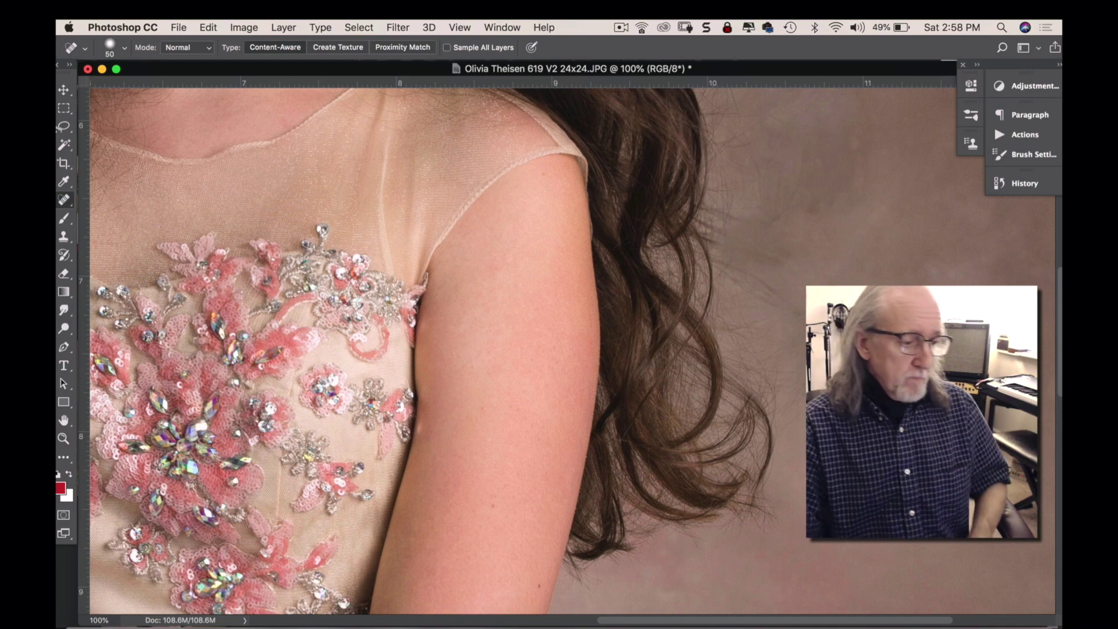
# - Lasso the outer upper arm and adjacent hair with a 0 px feather, and copy that area onto a new layer
pyautogui.click(68, 128)
pyautogui.click(203, 51)
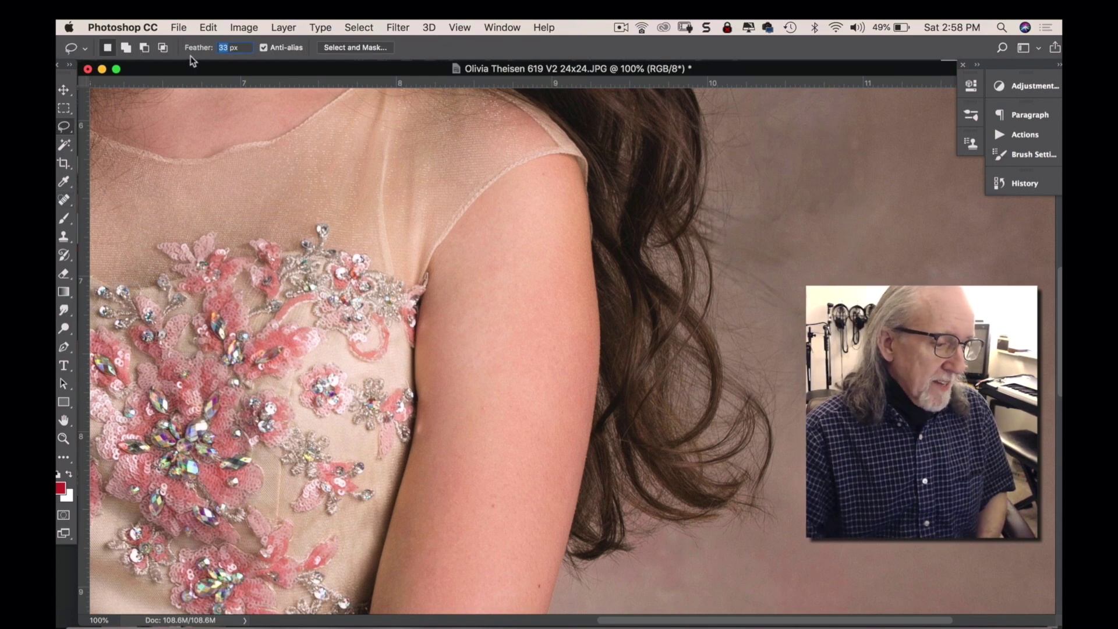
pyautogui.write('0')
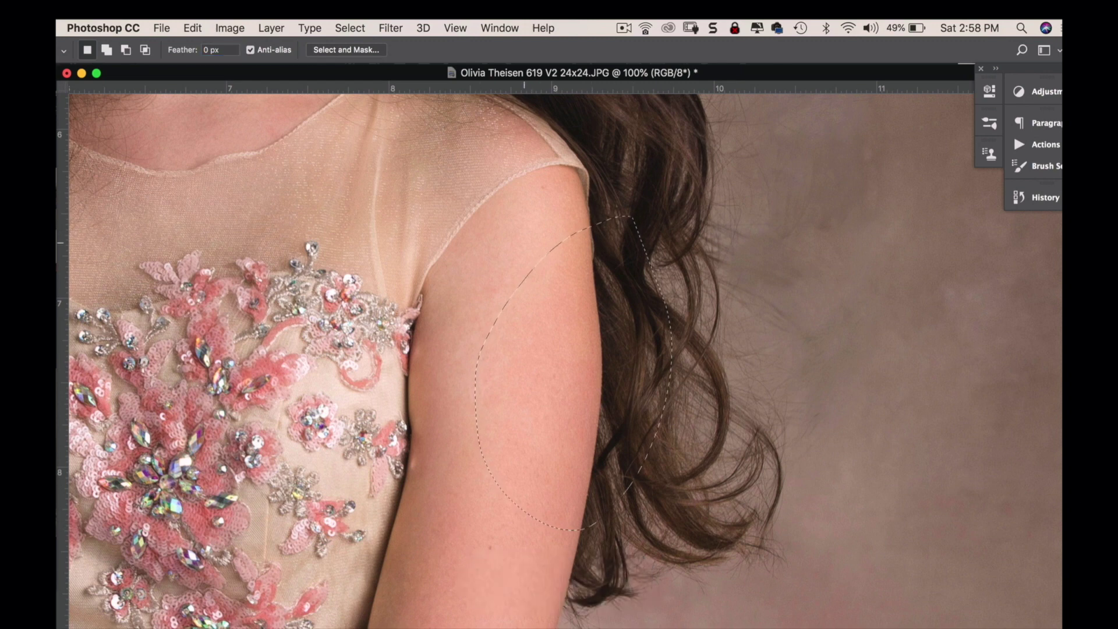
pyautogui.press('super+c')
pyautogui.press('super+v')
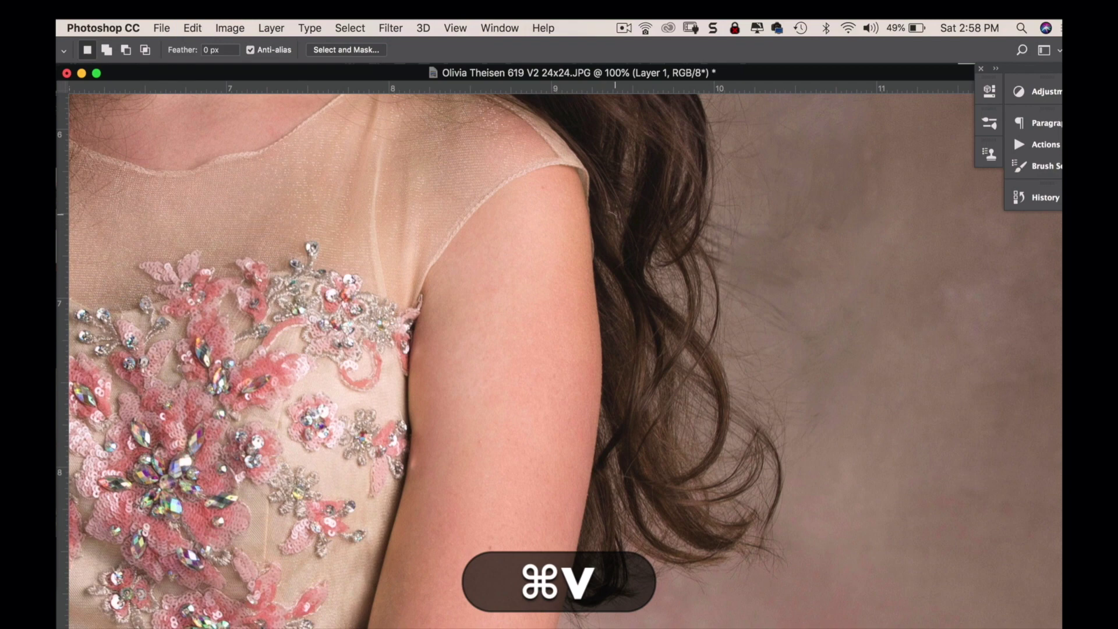
# - Lasso the outer upper arm and adjacent hair on the pasted layer, and open the selection in the Liquify filter
pyautogui.moveTo(530, 532); pyautogui.dragTo(606, 212)
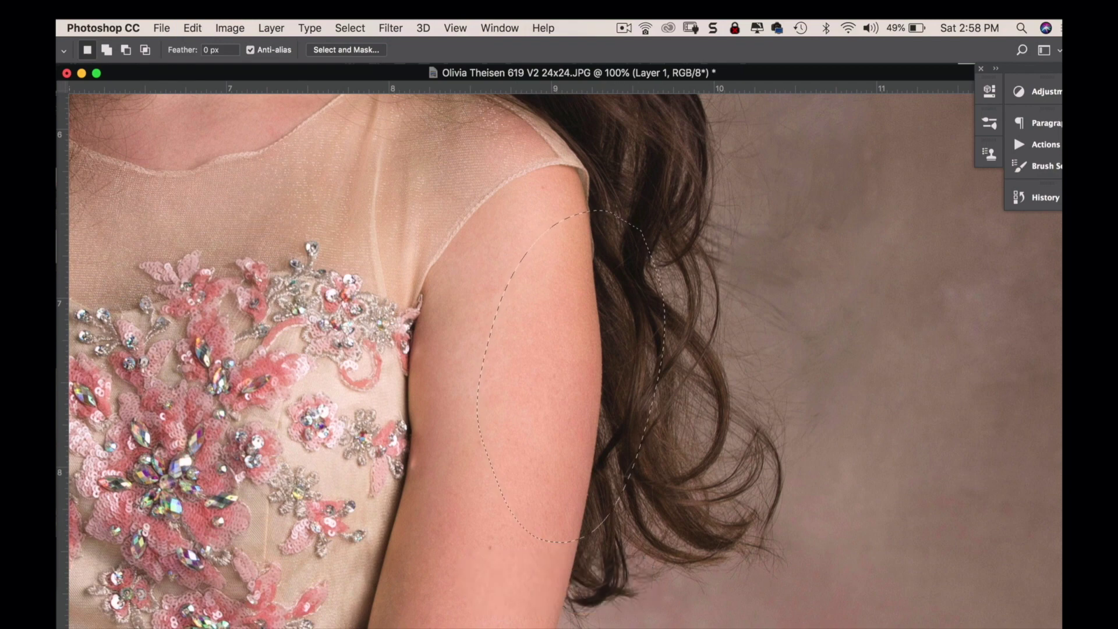
pyautogui.click(424, 28)
pyautogui.moveTo(457, 29)
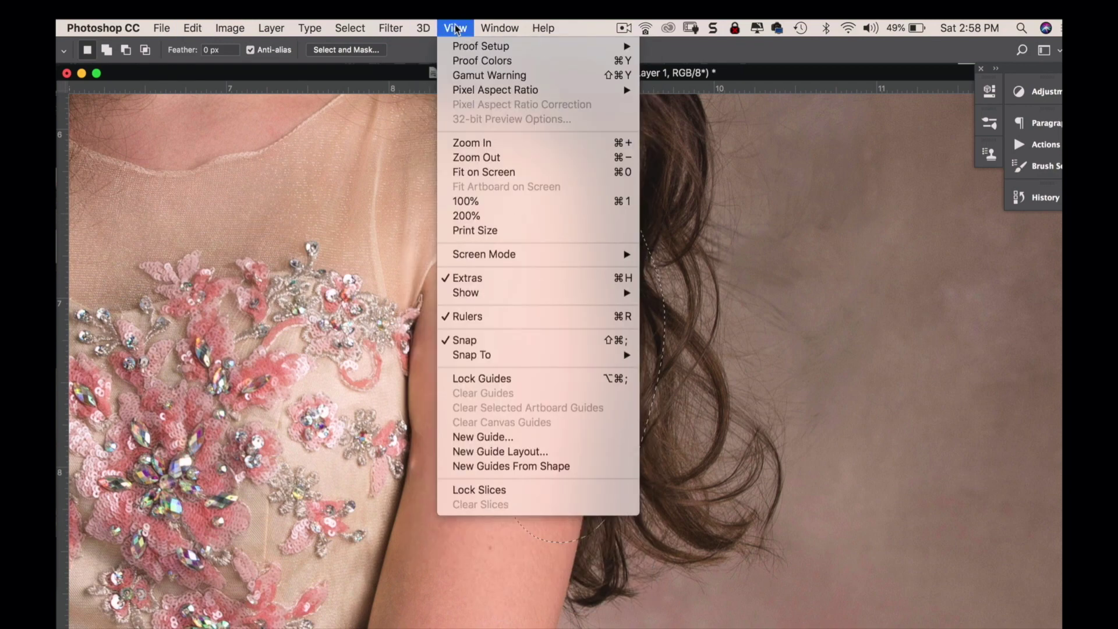
pyautogui.moveTo(391, 28)
pyautogui.click(373, 193)
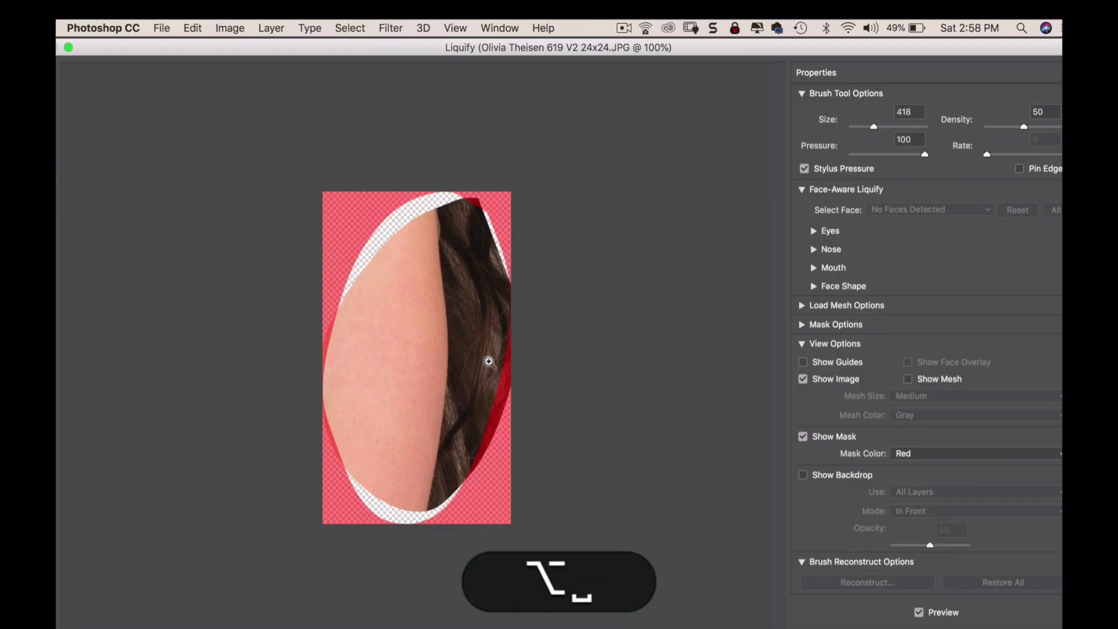
# - Push the outer edge of the upper arm slightly inward with a 418-size Liquify brush at 100 pressure, and apply the filter
pyautogui.keyDown('alt'); pyautogui.click(487, 361); pyautogui.keyUp('alt')
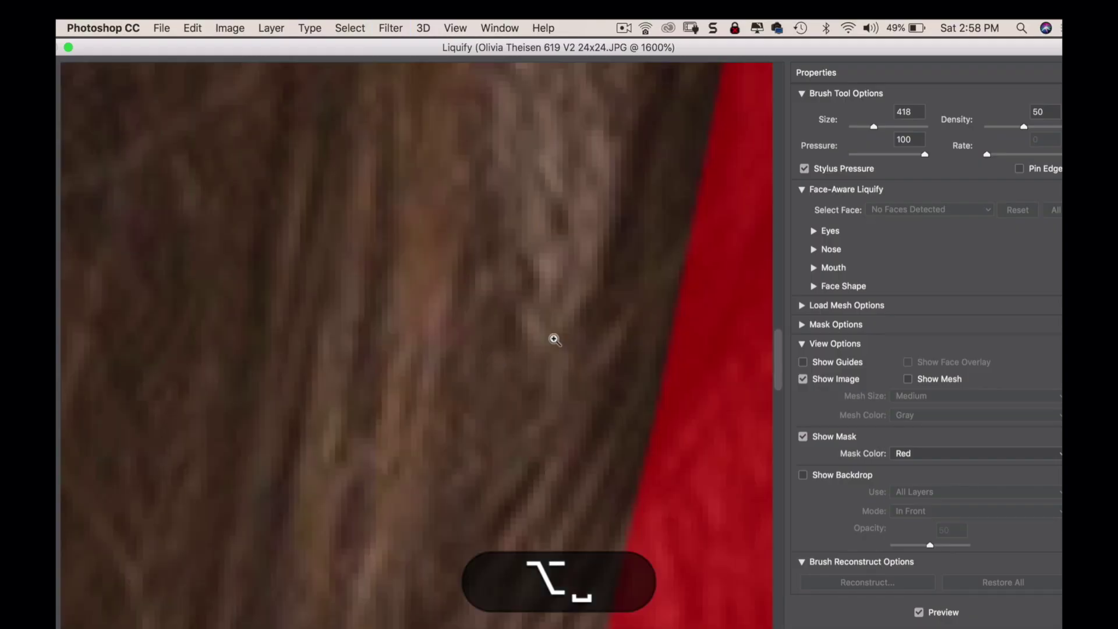
pyautogui.keyDown('alt'); pyautogui.click(602, 332); pyautogui.keyUp('alt')
pyautogui.keyDown('alt'); pyautogui.click(617, 334); pyautogui.keyUp('alt')
pyautogui.keyDown('alt'); pyautogui.click(577, 343); pyautogui.keyUp('alt')
pyautogui.keyDown('alt'); pyautogui.click(562, 342); pyautogui.keyUp('alt')
pyautogui.keyDown('alt'); pyautogui.click(554, 340); pyautogui.keyUp('alt')
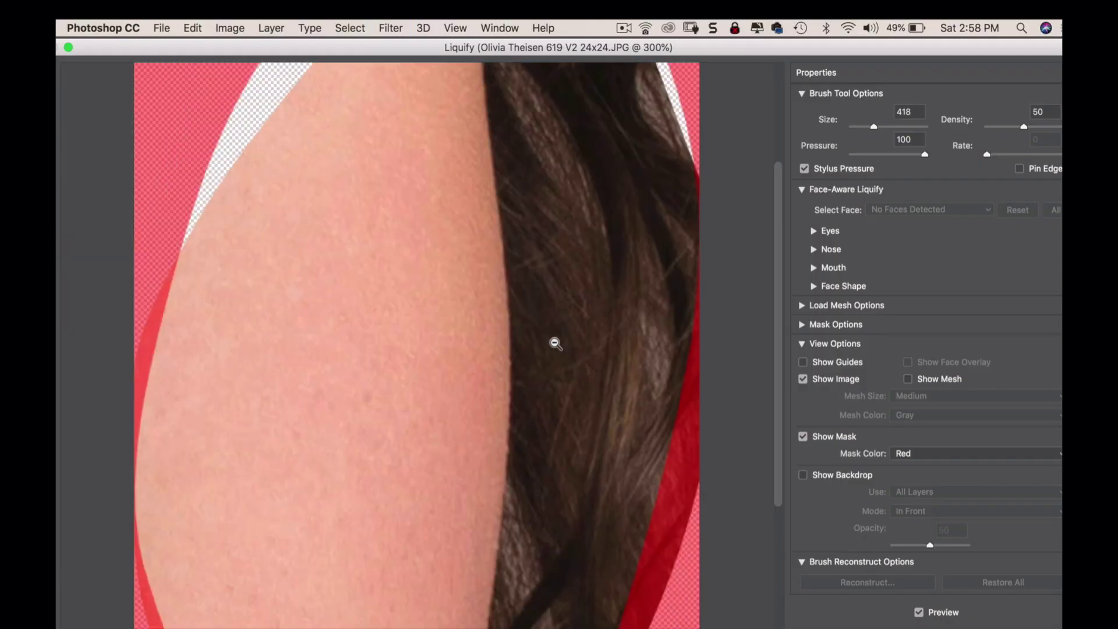
pyautogui.keyDown('alt'); pyautogui.click(540, 349); pyautogui.keyUp('alt')
pyautogui.moveTo(497, 353); pyautogui.dragTo(491, 388)
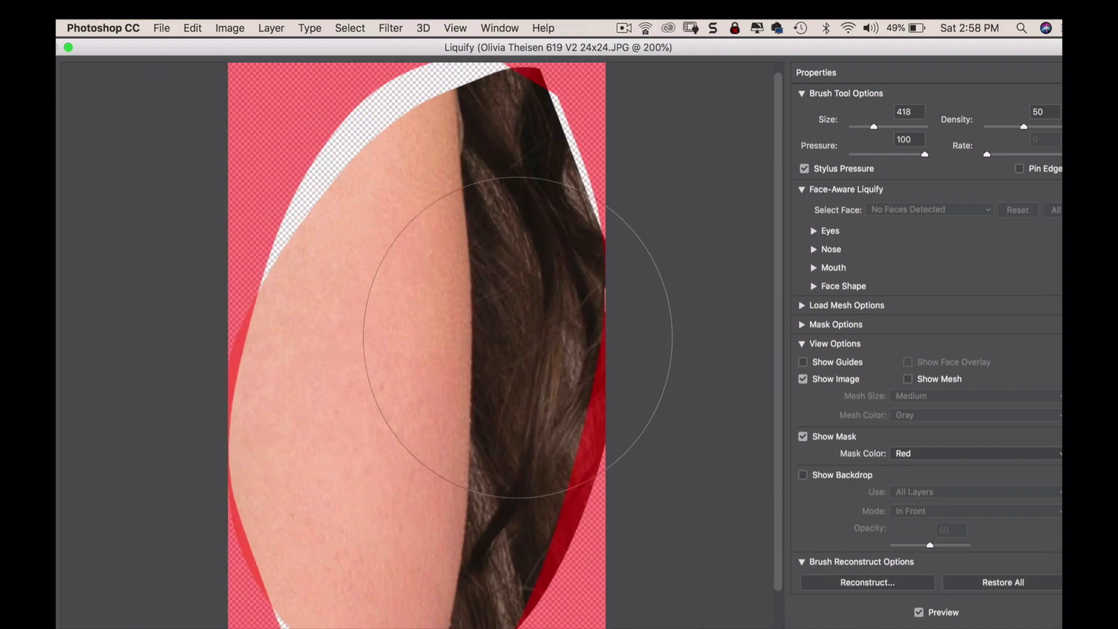
pyautogui.click(960, 627)
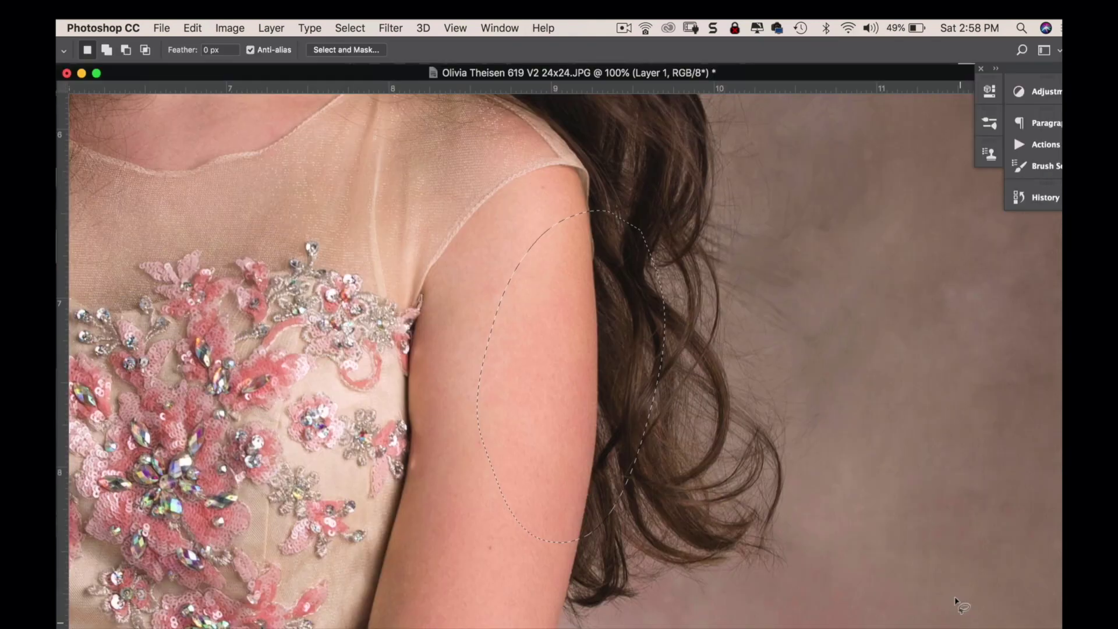
# - Show the layer list and toggle the visibility of the slimmed arm layer to compare before and after
pyautogui.keyDown('alt'); pyautogui.click(642, 375); pyautogui.keyUp('alt')
pyautogui.keyDown('alt'); pyautogui.click(643, 378); pyautogui.keyUp('alt')
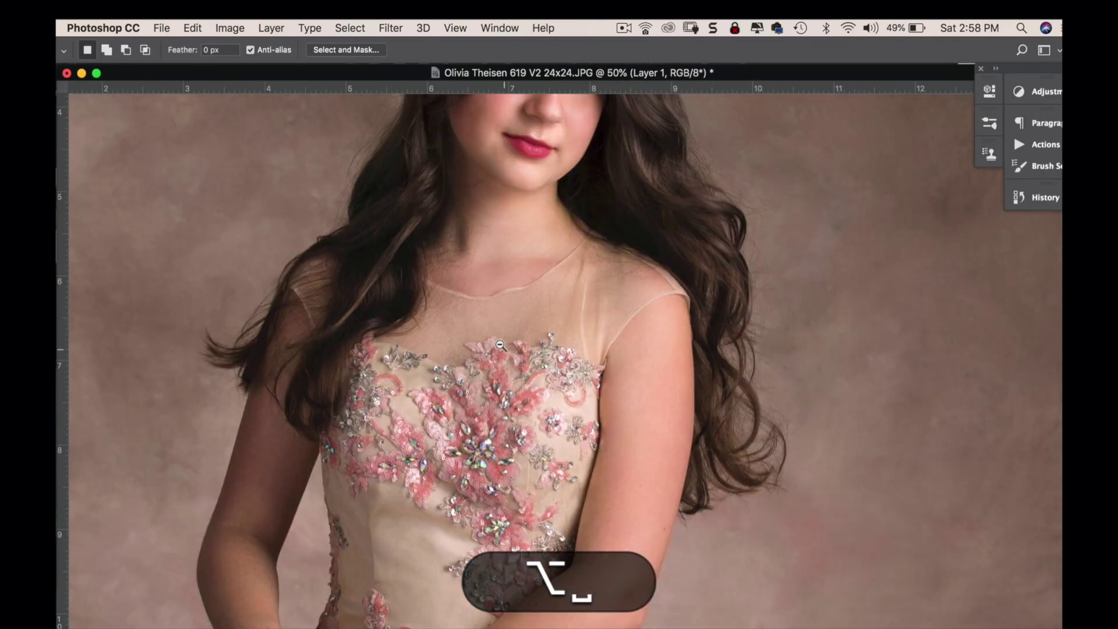
pyautogui.keyDown('alt'); pyautogui.click(718, 377); pyautogui.keyUp('alt')
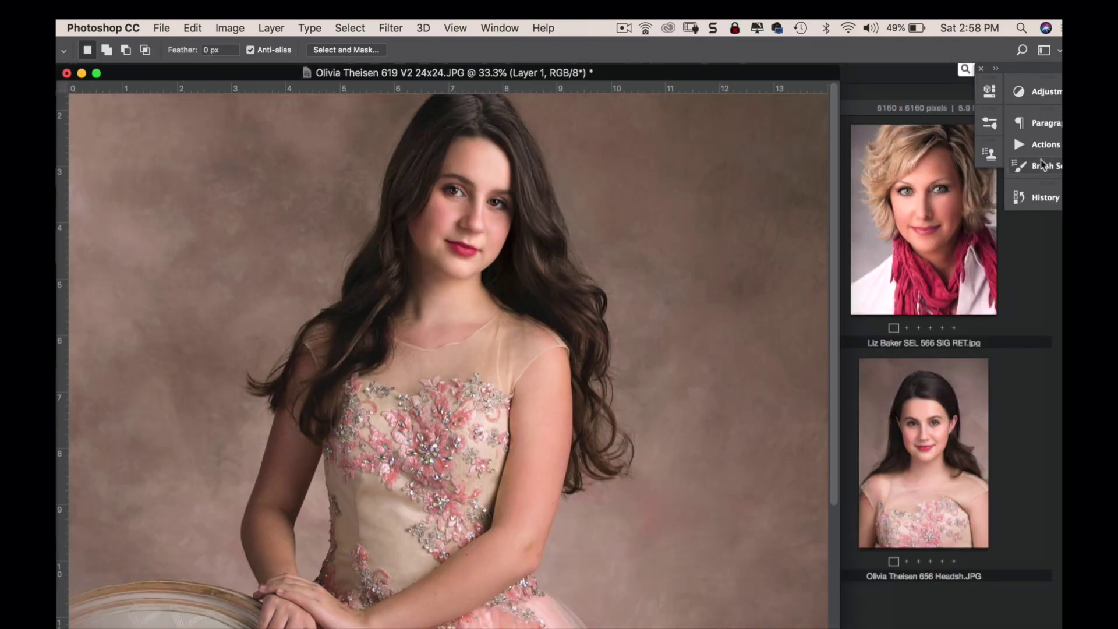
pyautogui.click(388, 26)
pyautogui.moveTo(360, 26)
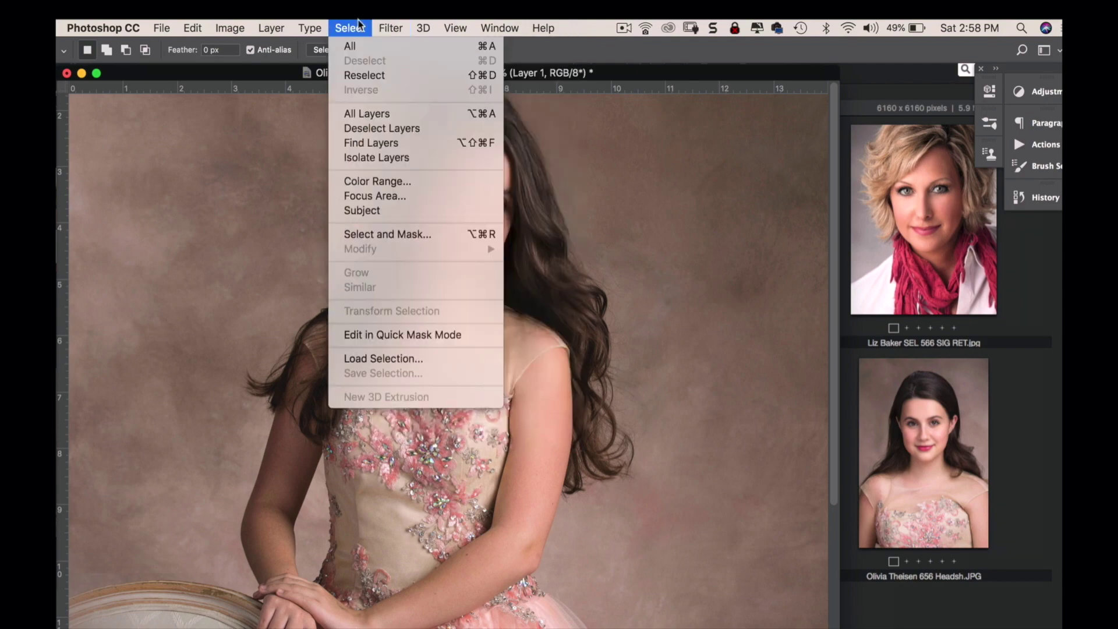
pyautogui.moveTo(499, 28)
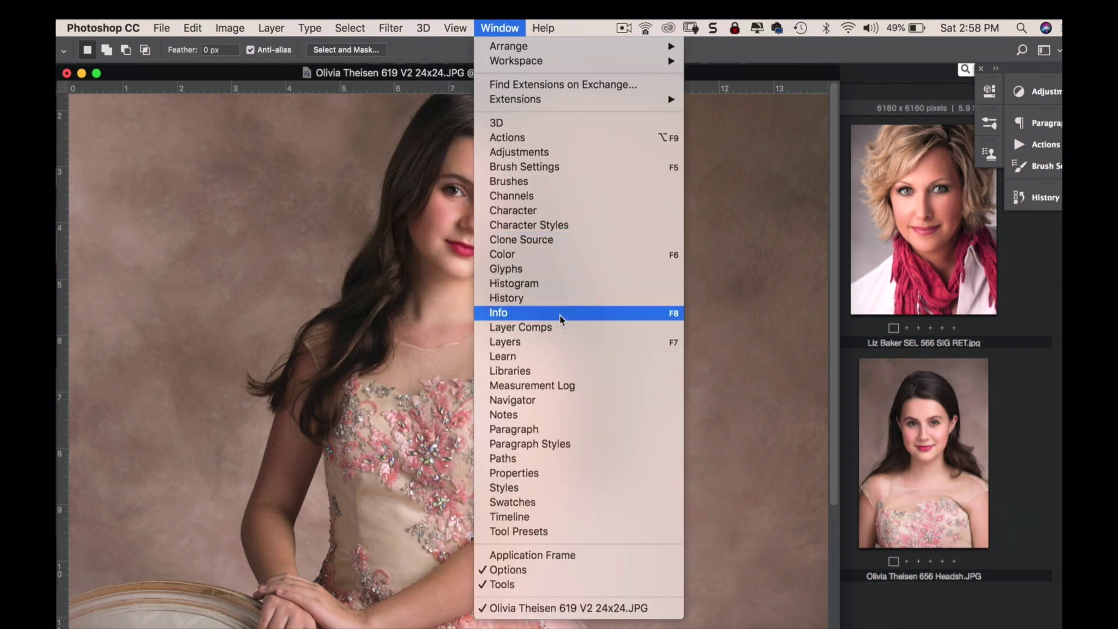
pyautogui.click(558, 344)
pyautogui.click(788, 347)
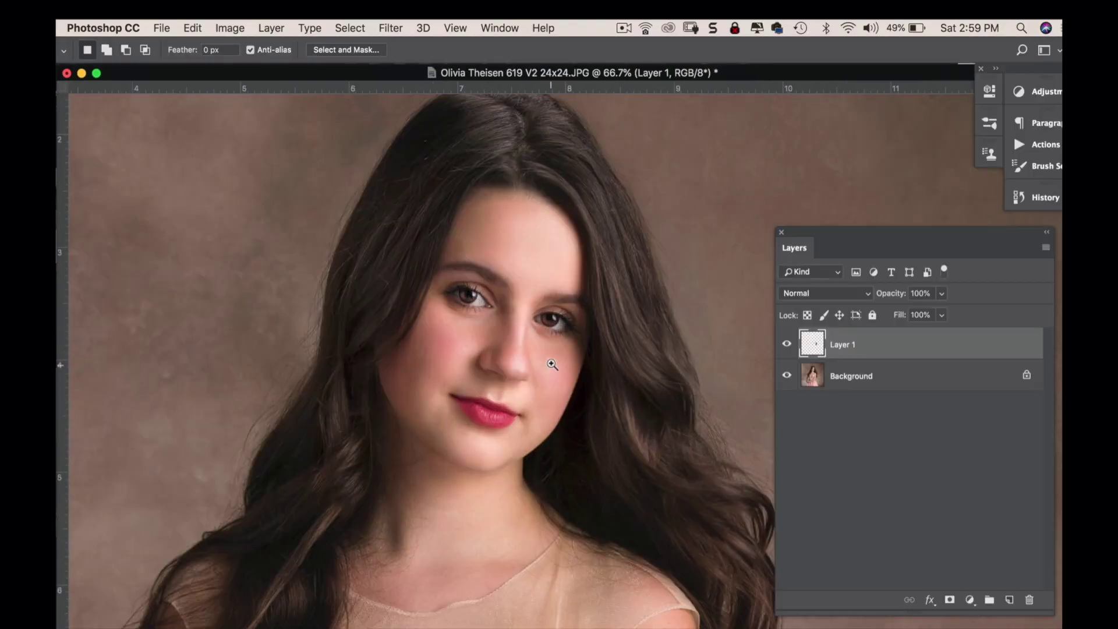
# - Make the Background layer active and sample the skin tone between the eye and the nose as the foreground color
pyautogui.click(552, 365)
pyautogui.click(531, 336)
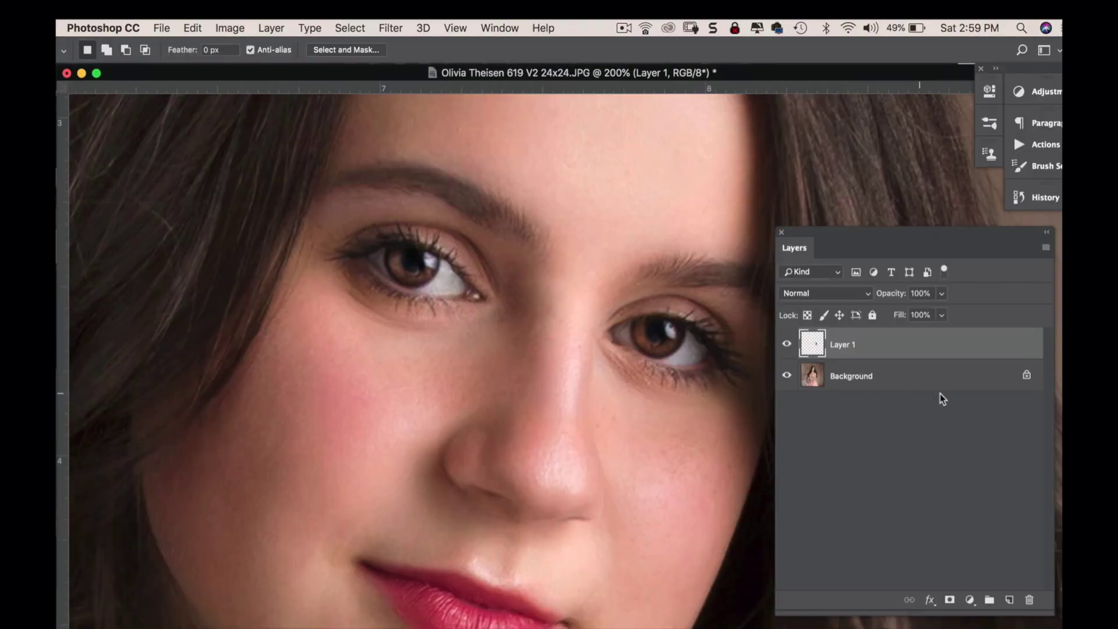
pyautogui.click(937, 388)
pyautogui.moveTo(495, 332); pyautogui.dragTo(544, 225)
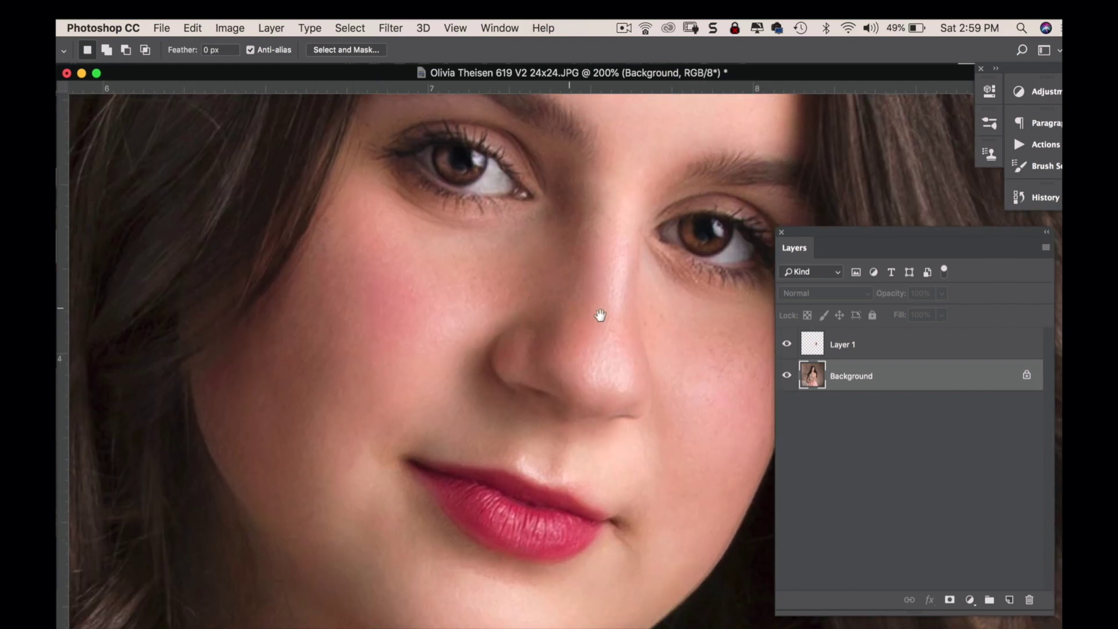
pyautogui.moveTo(571, 339); pyautogui.dragTo(529, 302)
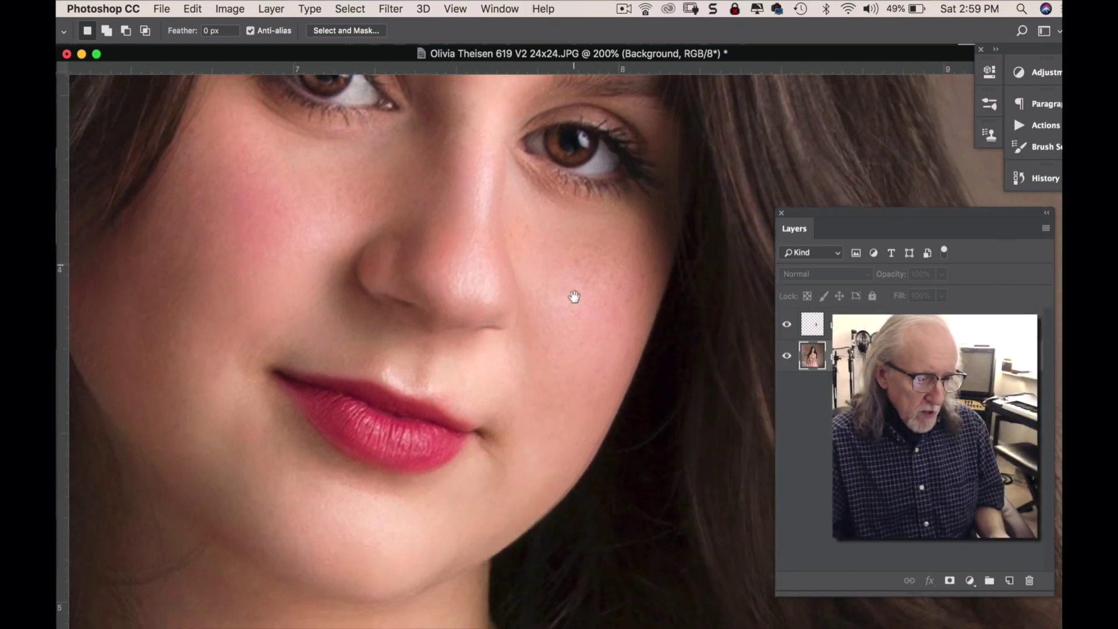
pyautogui.moveTo(575, 297); pyautogui.dragTo(595, 394)
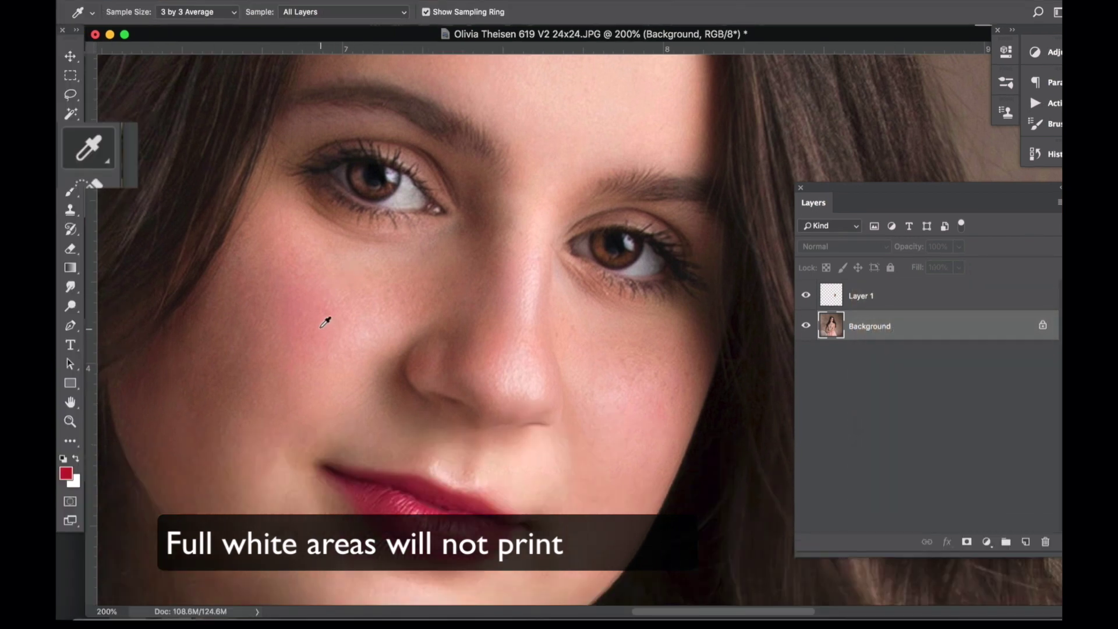
pyautogui.click(418, 272)
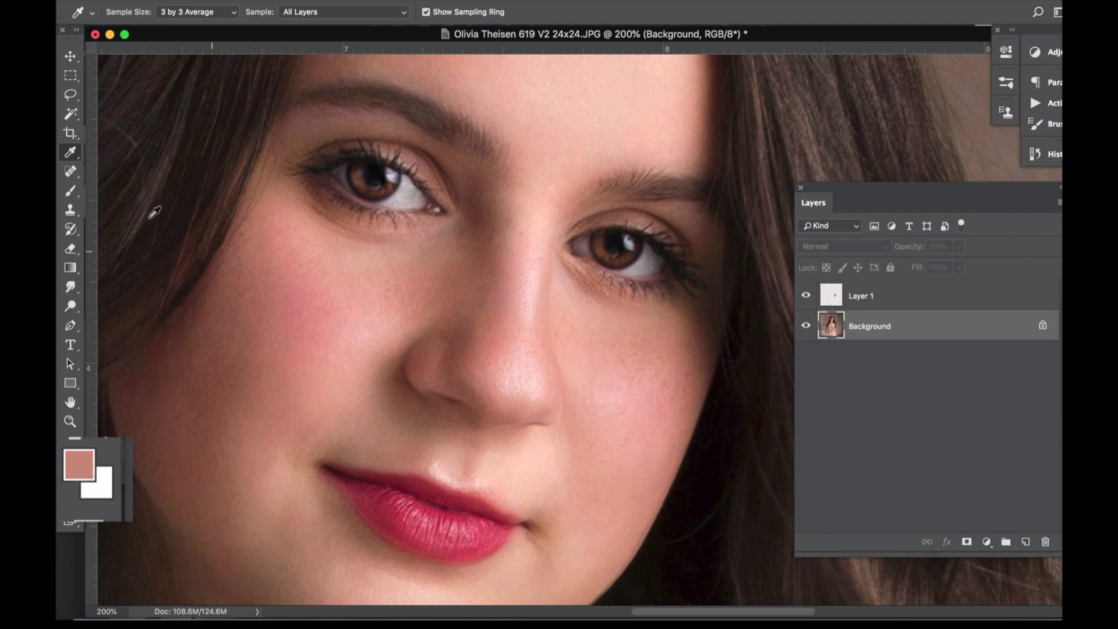
# - Paint the sampled skin tone over the shiny cheek area with a 45-pixel Brush at 15% opacity, and toggle the stroke to compare
pyautogui.click(70, 191)
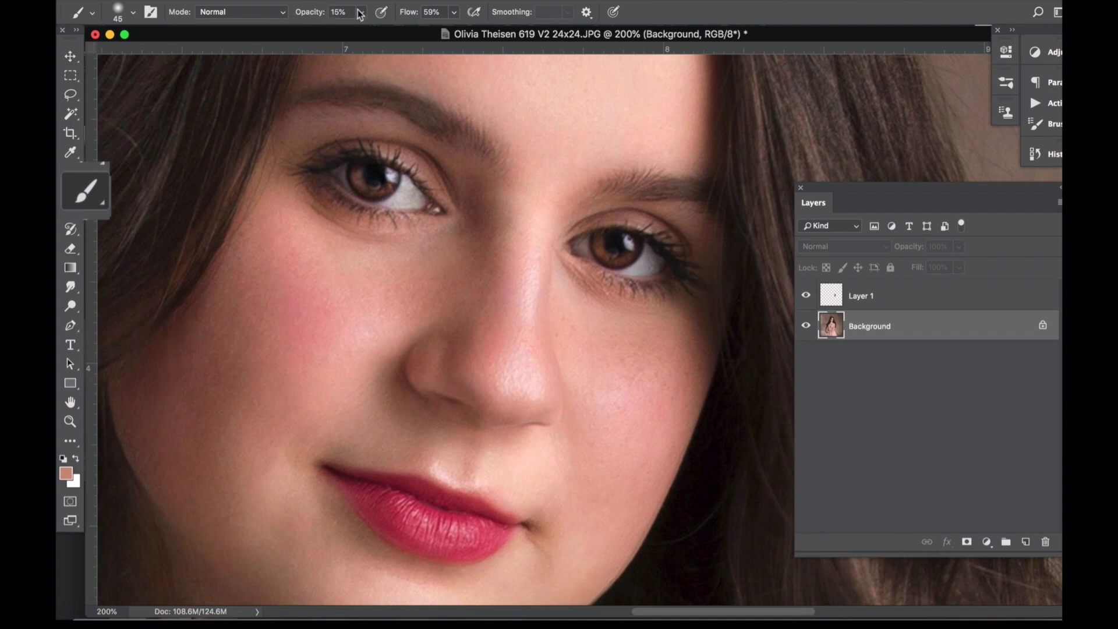
pyautogui.keyDown('super'); pyautogui.click(408, 336); pyautogui.keyUp('super')
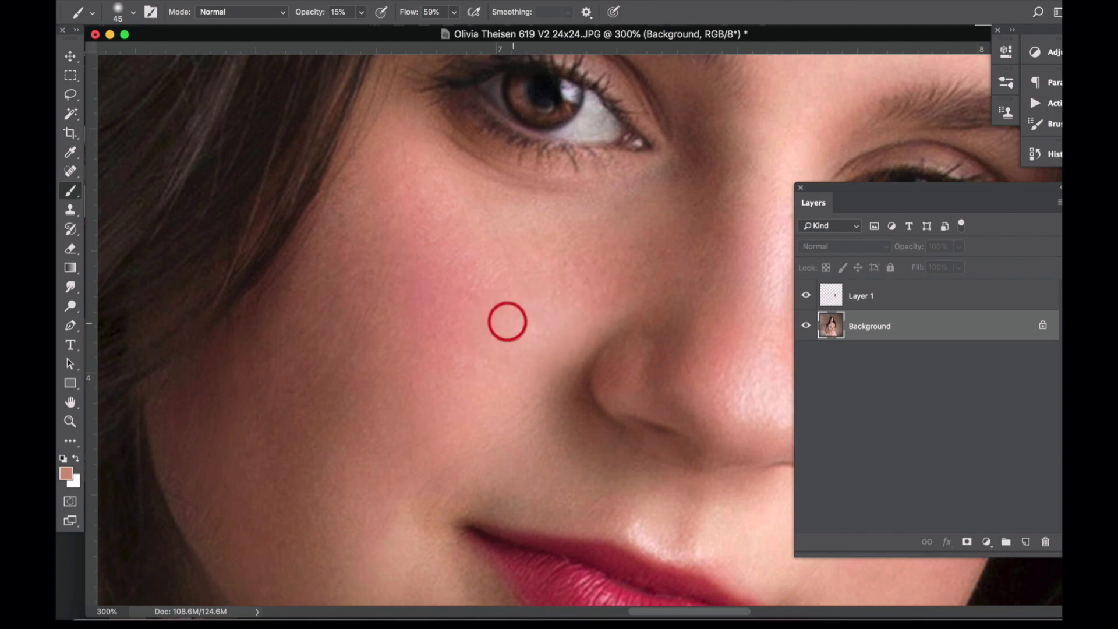
pyautogui.keyDown('alt'); pyautogui.keyDown('super'); pyautogui.click(659, 285); pyautogui.keyUp('super'); pyautogui.keyUp('alt')
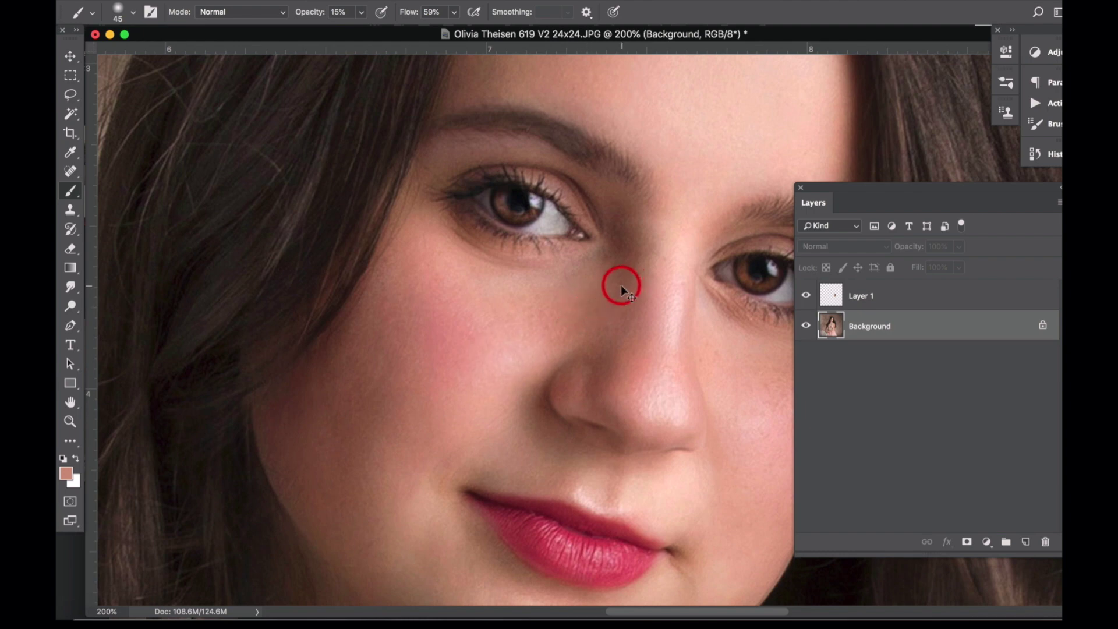
pyautogui.moveTo(515, 342)
pyautogui.mouseDown()
pyautogui.moveTo(517, 362)
pyautogui.moveTo(494, 357)
pyautogui.mouseUp()
pyautogui.press('super+z')
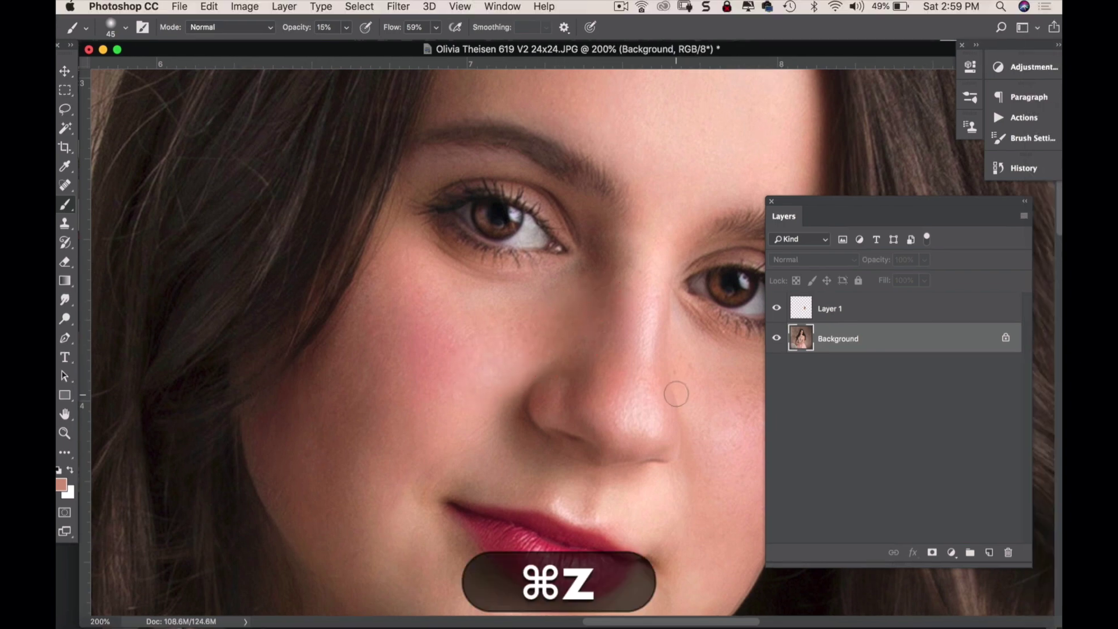
pyautogui.press('super+z')
# - Set the brush opacity to 11% and review the blending modes, leaving Normal active
pyautogui.click(346, 27)
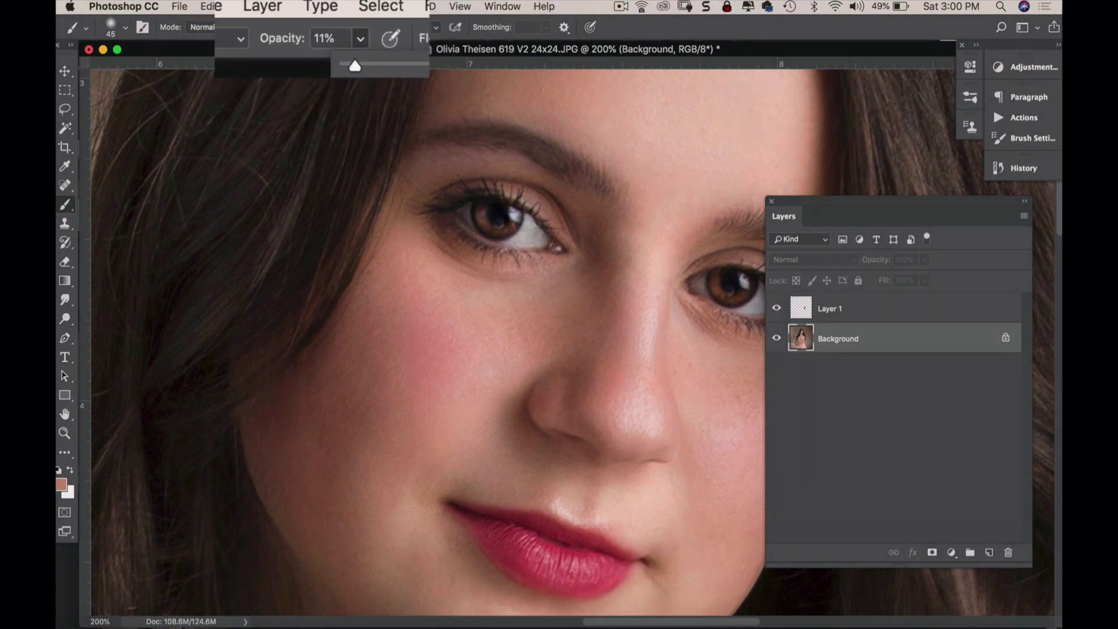
pyautogui.click(258, 28)
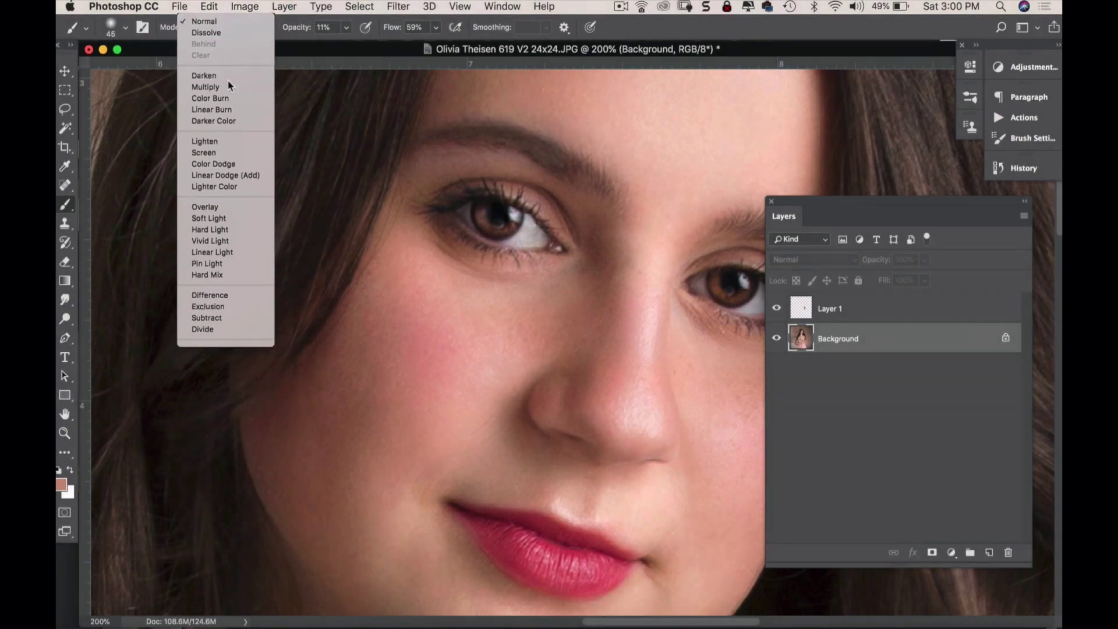
pyautogui.click(599, 295)
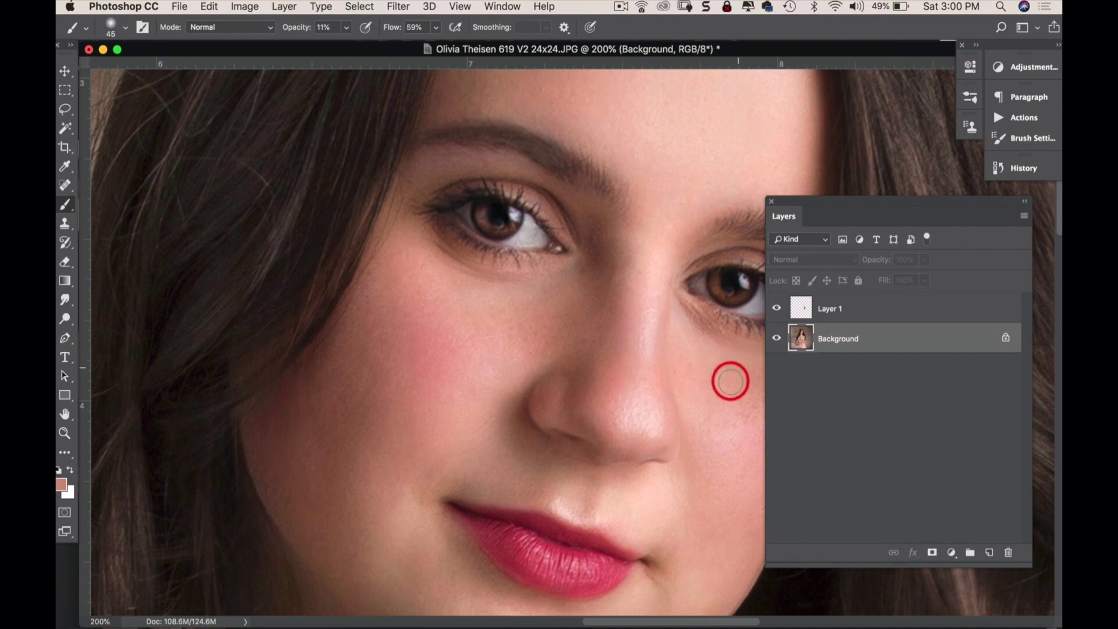
pyautogui.press('space')
pyautogui.moveTo(711, 453)
pyautogui.mouseDown()
pyautogui.moveTo(631, 367)
pyautogui.moveTo(380, 264)
pyautogui.mouseUp()
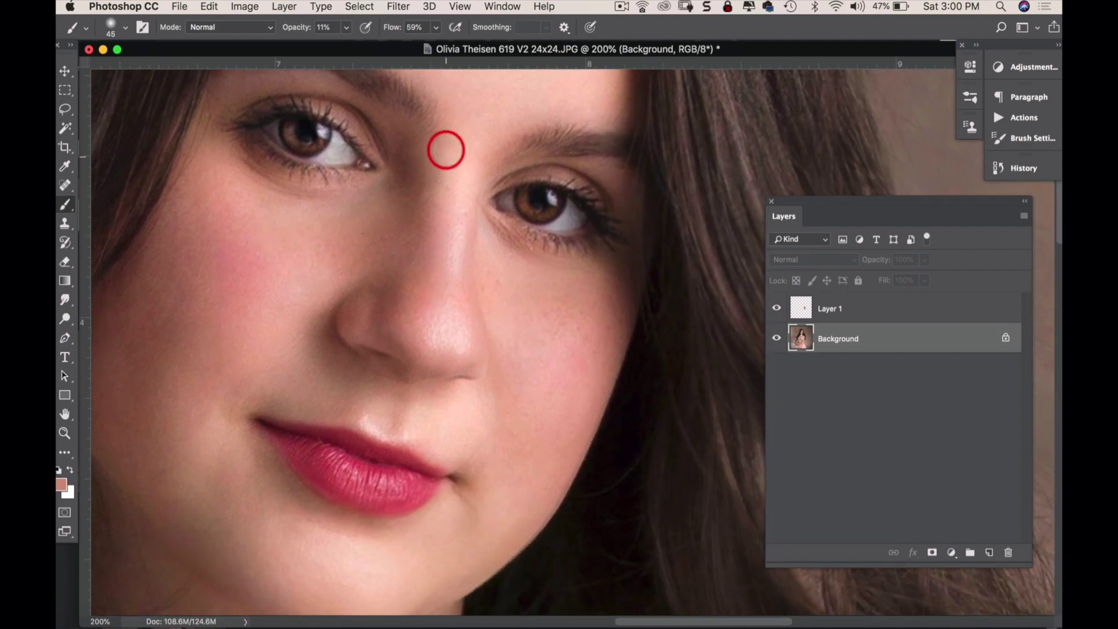
pyautogui.press('space')
pyautogui.moveTo(444, 149)
pyautogui.mouseDown()
pyautogui.moveTo(462, 282)
pyautogui.moveTo(457, 357)
pyautogui.moveTo(492, 233)
pyautogui.mouseUp()
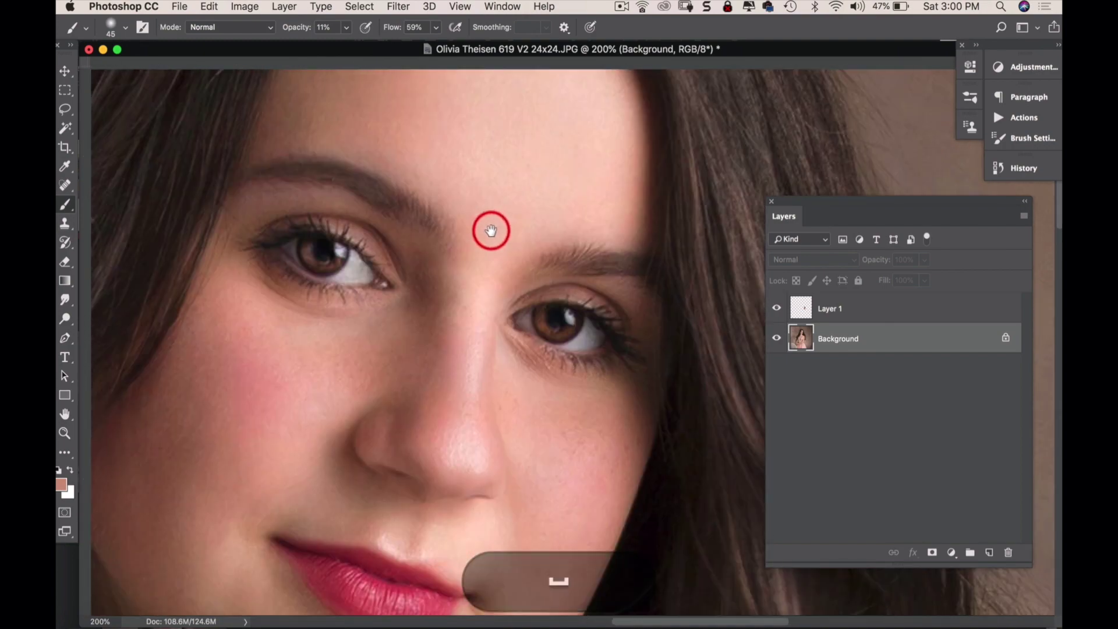
pyautogui.moveTo(444, 322); pyautogui.dragTo(463, 217)
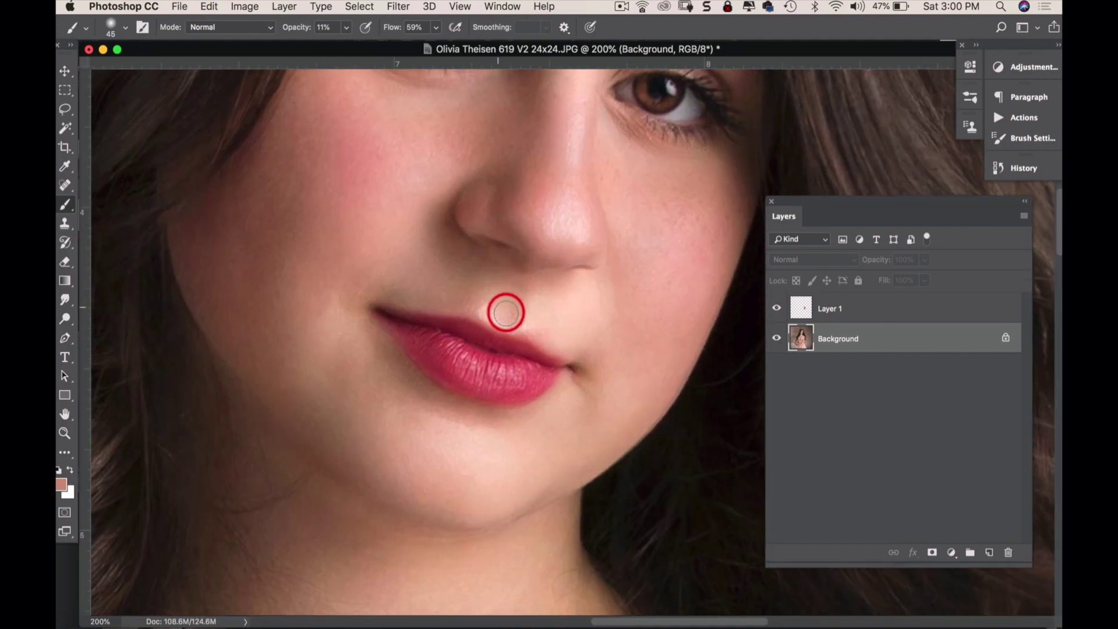
# - Paint the sampled skin tone over the shine just above the upper lip with a 9-pixel Brush at 11% opacity
pyautogui.hotkey('alt', 'space')
pyautogui.click(553, 332)
pyautogui.click(579, 354)
pyautogui.click(522, 309)
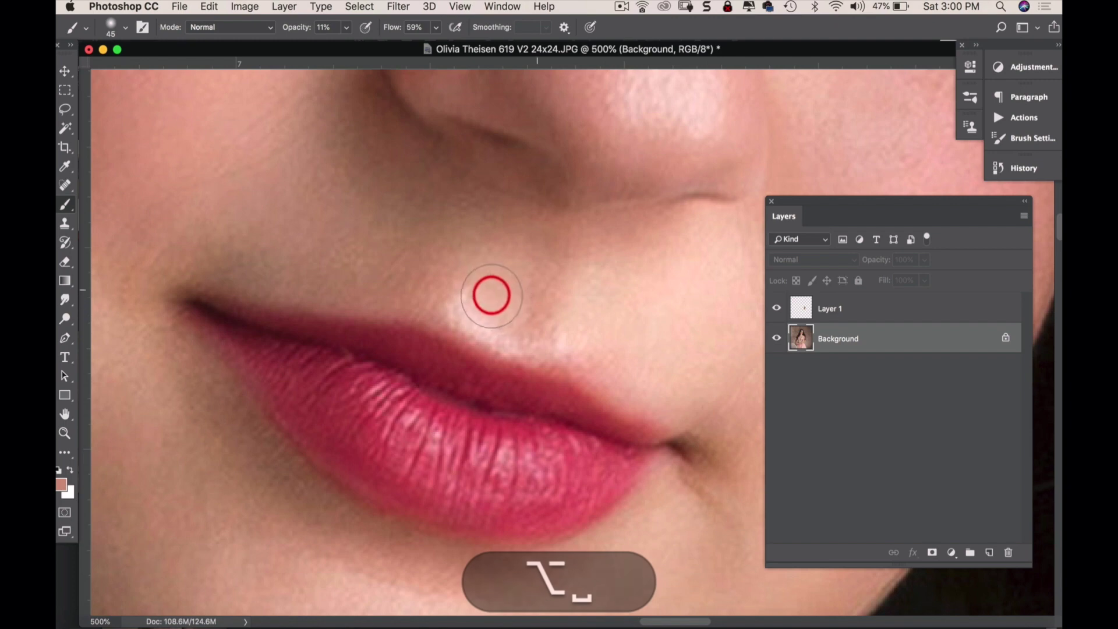
pyautogui.press('[')
pyautogui.press('[')
pyautogui.press('[')
pyautogui.press('[')
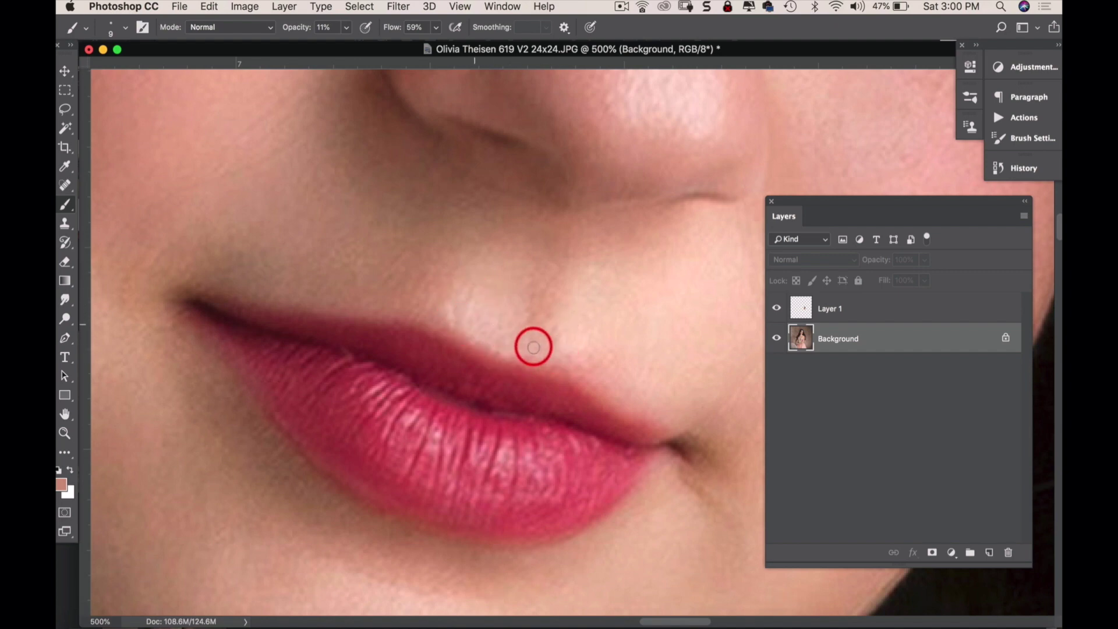
pyautogui.keyDown('alt'); pyautogui.click(589, 341); pyautogui.keyUp('alt')
pyautogui.keyDown('alt'); pyautogui.click(590, 341); pyautogui.keyUp('alt')
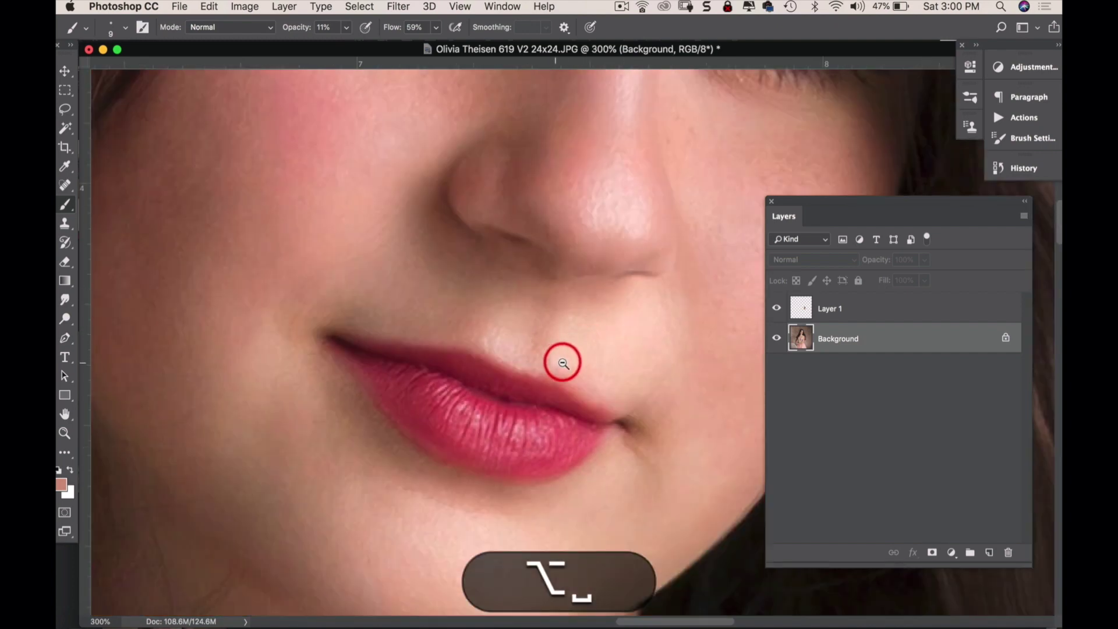
pyautogui.keyDown('alt'); pyautogui.click(559, 361); pyautogui.keyUp('alt')
# - Soften the shiny highlight on the nose tip by cloning nearby nose skin with a 25-pixel Clone Stamp at 26% opacity
pyautogui.moveTo(645, 222); pyautogui.dragTo(587, 401)
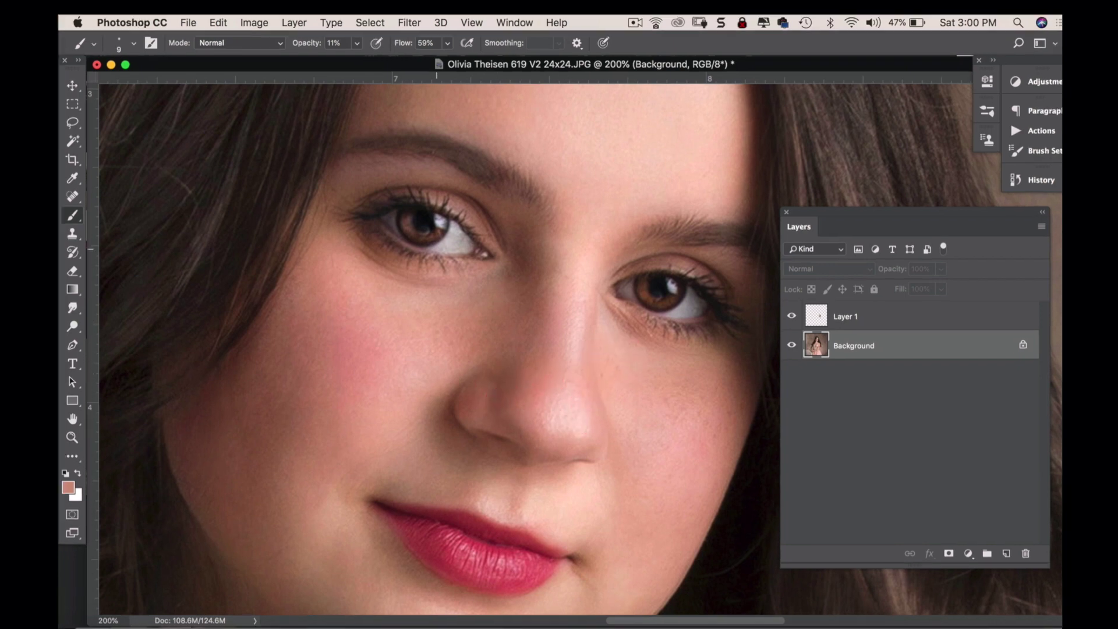
pyautogui.click(74, 234)
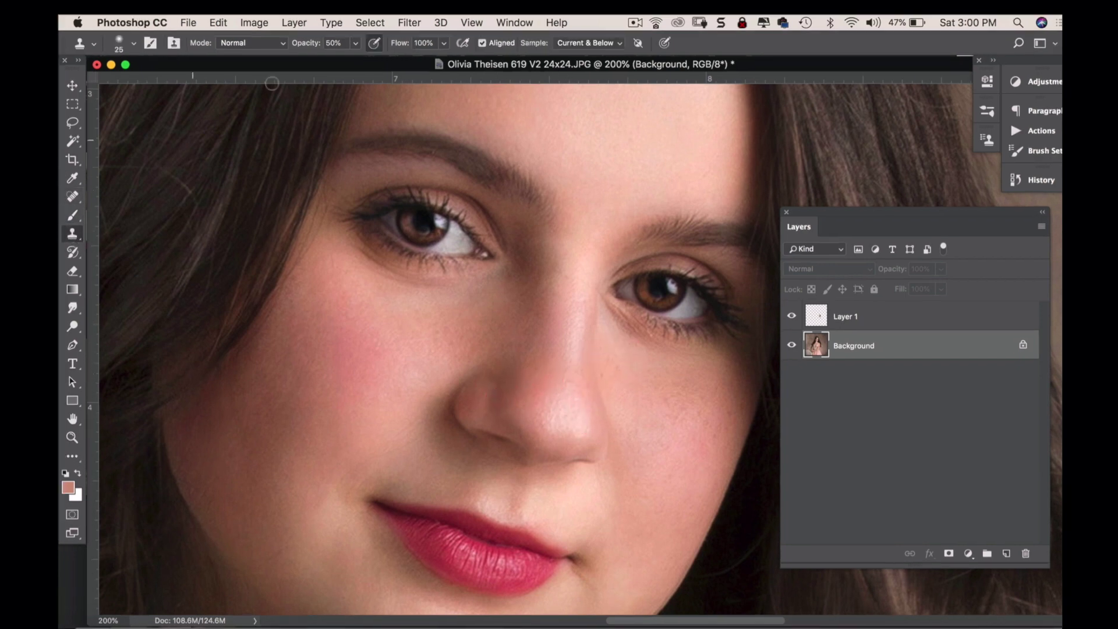
pyautogui.click(355, 44)
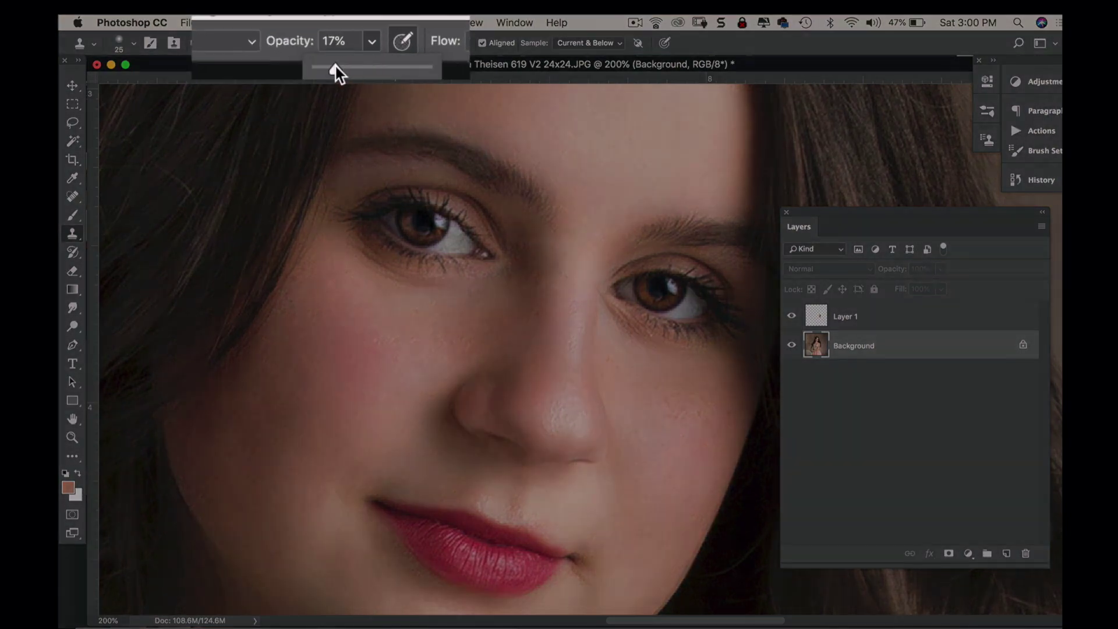
pyautogui.moveTo(336, 67); pyautogui.dragTo(345, 68)
pyautogui.scroll(1, 591, 348)
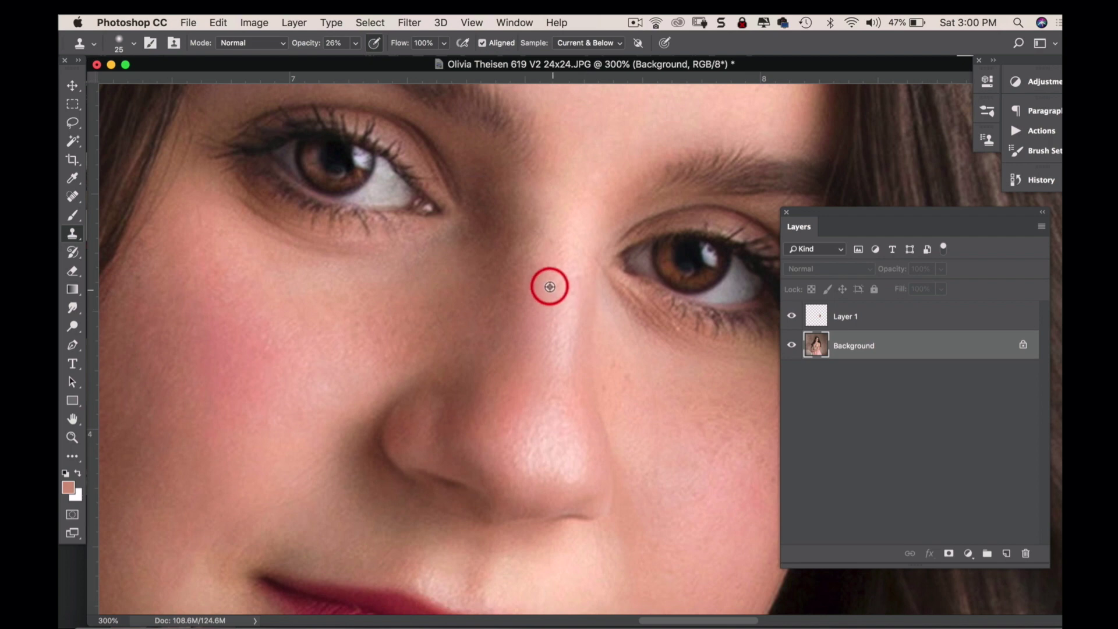
pyautogui.press('alt')
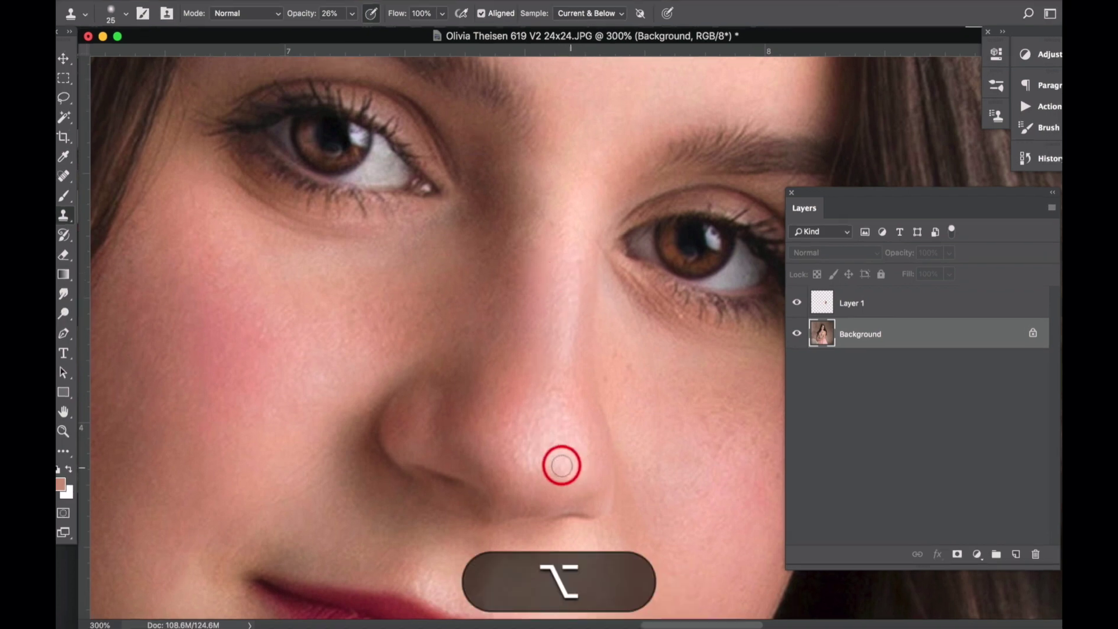
pyautogui.keyDown('alt'); pyautogui.click(516, 399); pyautogui.keyUp('alt')
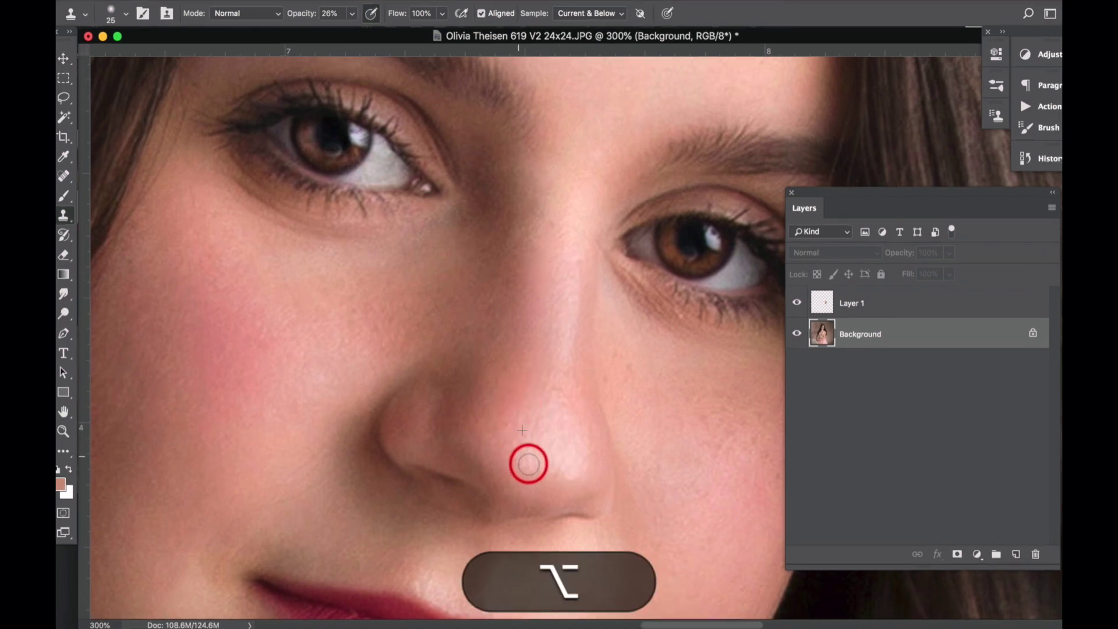
pyautogui.moveTo(527, 462)
pyautogui.mouseDown()
pyautogui.moveTo(540, 437)
pyautogui.moveTo(562, 456)
pyautogui.moveTo(526, 450)
pyautogui.mouseUp()
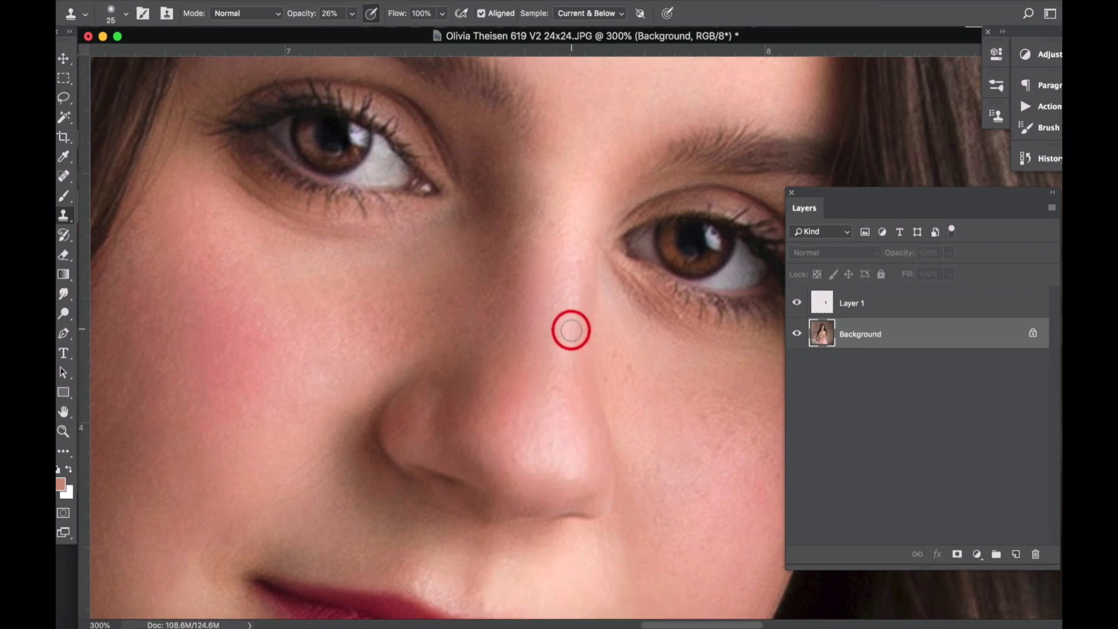
pyautogui.keyDown('alt'); pyautogui.click(641, 376); pyautogui.keyUp('alt')
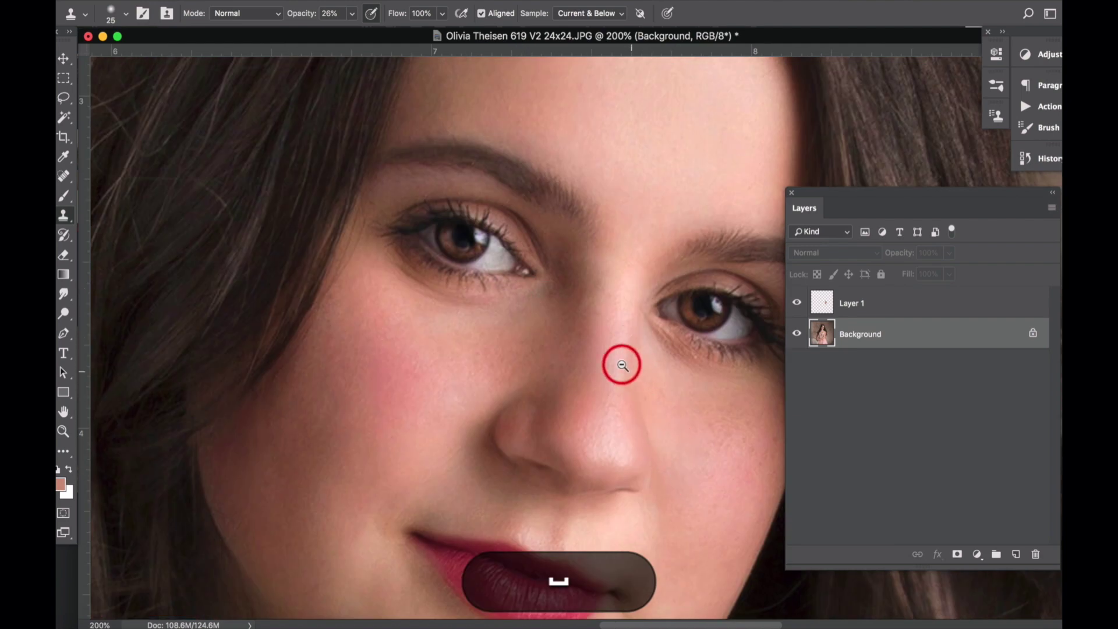
# - Sample the skin below the eye and clone it over the uneven cheek area beside the nose
pyautogui.keyDown('ctrl'); pyautogui.click(659, 362); pyautogui.keyUp('ctrl')
pyautogui.scroll(-5, 522, 280)
pyautogui.hscroll(-3, 521, 279)
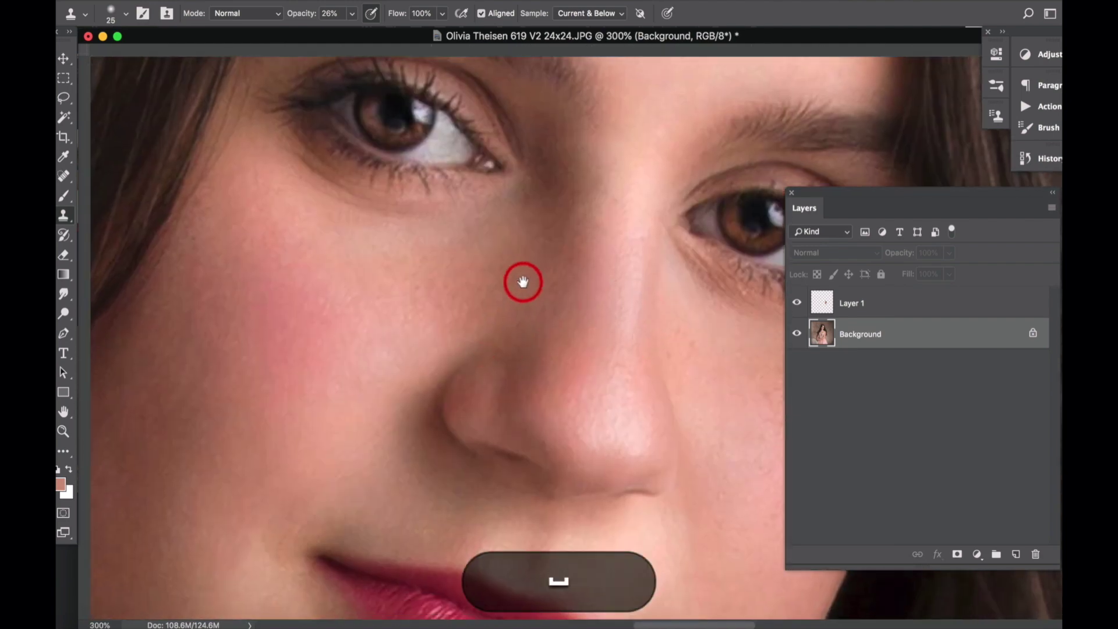
pyautogui.keyDown('alt'); pyautogui.click(426, 238); pyautogui.keyUp('alt')
pyautogui.moveTo(443, 265)
pyautogui.mouseDown()
pyautogui.moveTo(442, 279)
pyautogui.moveTo(484, 260)
pyautogui.moveTo(441, 288)
pyautogui.mouseUp()
pyautogui.keyDown('alt'); pyautogui.click(430, 259); pyautogui.keyUp('alt')
# - Check the slimmed arm layer over the whole portrait and flatten the image
pyautogui.keyDown('alt'); pyautogui.click(581, 357); pyautogui.keyUp('alt')
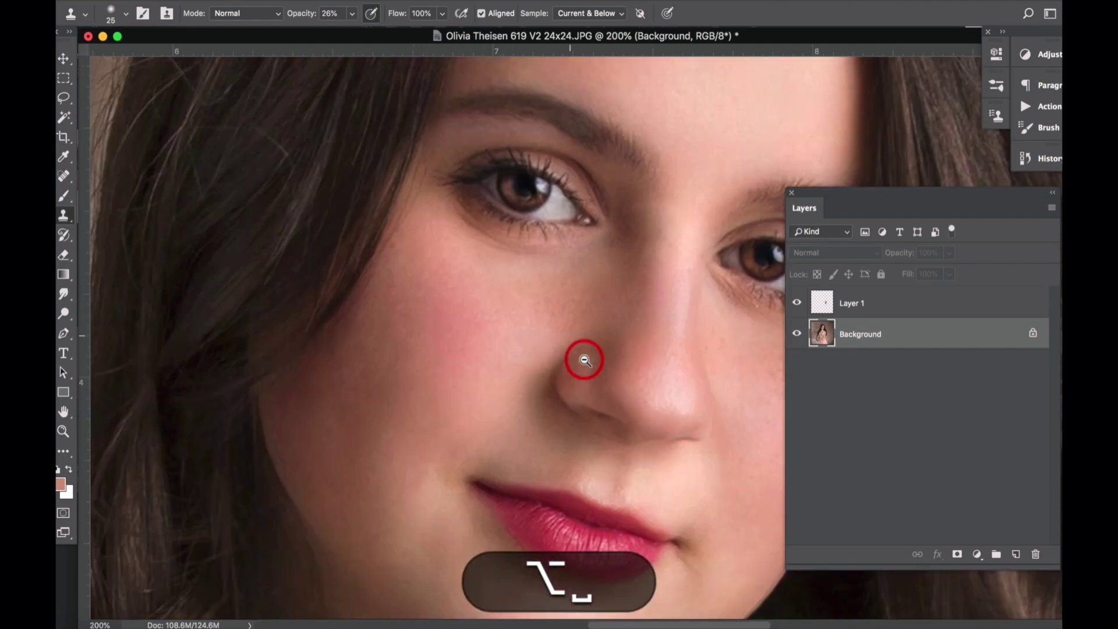
pyautogui.keyDown('alt'); pyautogui.click(649, 350); pyautogui.keyUp('alt')
pyautogui.keyDown('alt'); pyautogui.click(652, 356); pyautogui.keyUp('alt')
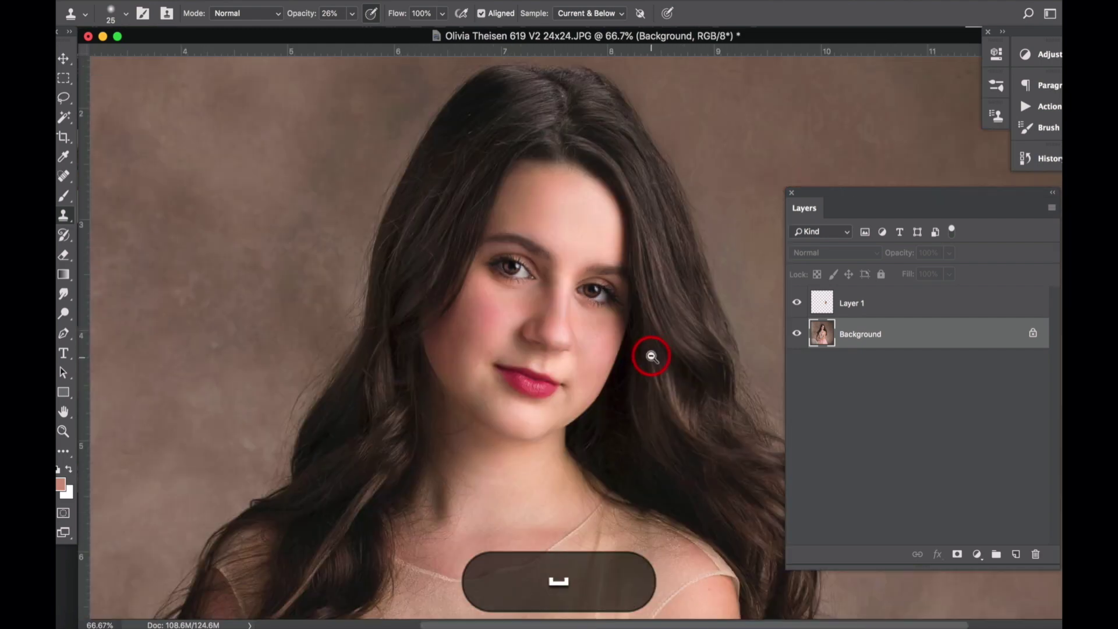
pyautogui.keyDown('alt'); pyautogui.click(600, 332); pyautogui.keyUp('alt')
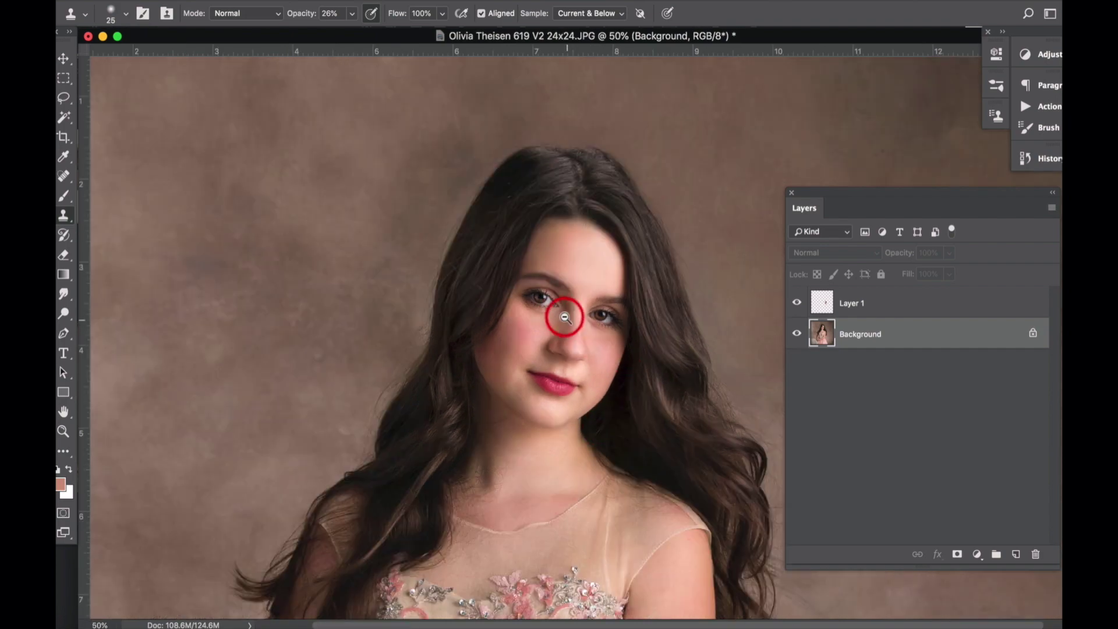
pyautogui.moveTo(699, 350); pyautogui.dragTo(666, 227)
pyautogui.click(797, 303)
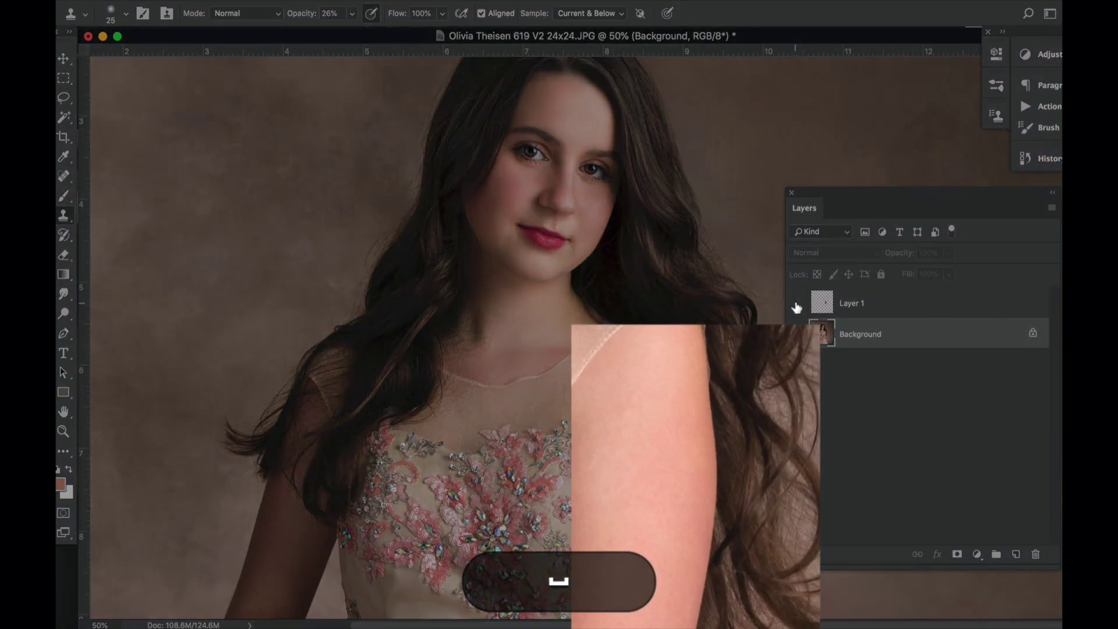
pyautogui.click(288, 2)
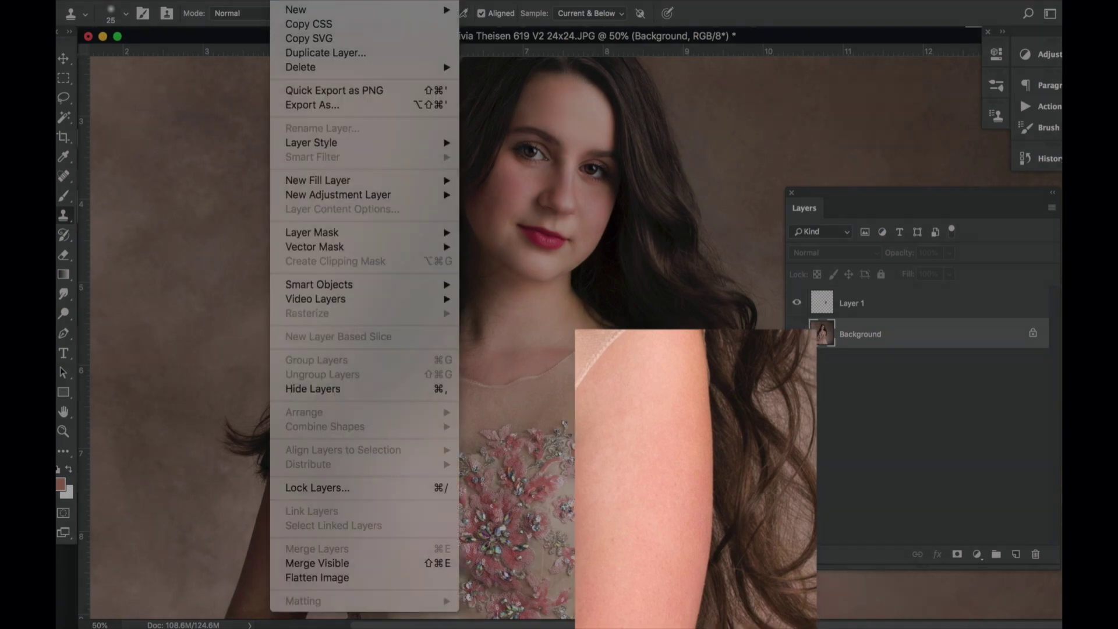
pyautogui.click(357, 579)
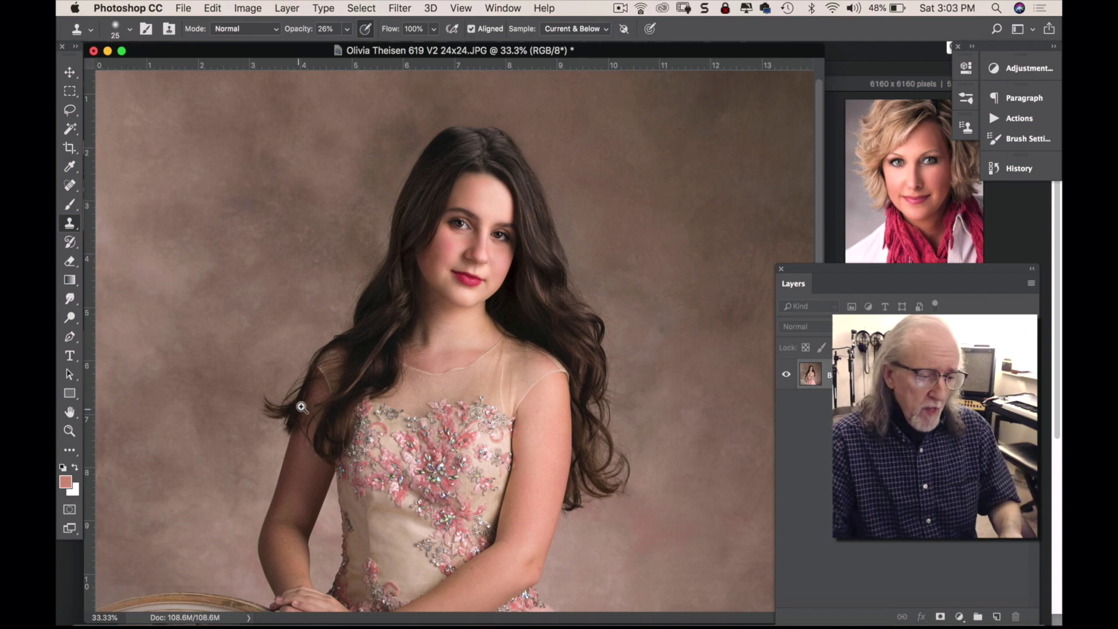
# - Outline the hair falling over the shoulder with the Lasso tool and copy it to a new layer
pyautogui.press('super+equal')
pyautogui.press('super+equal')
pyautogui.scroll(10, 665, 250)
pyautogui.hscroll(8, 666, 251)
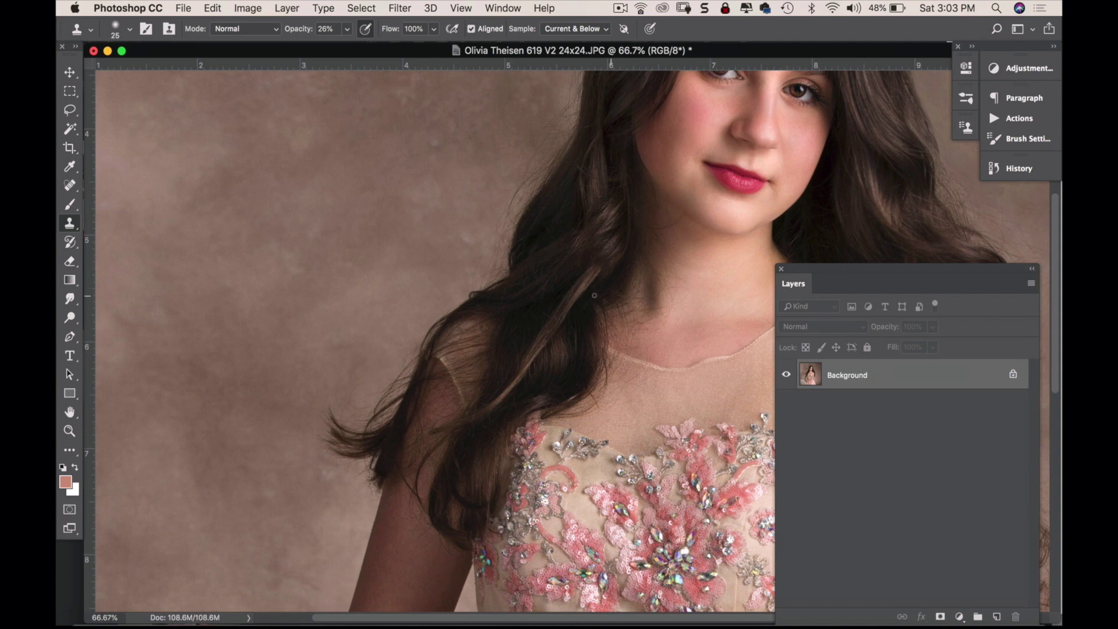
pyautogui.click(70, 111)
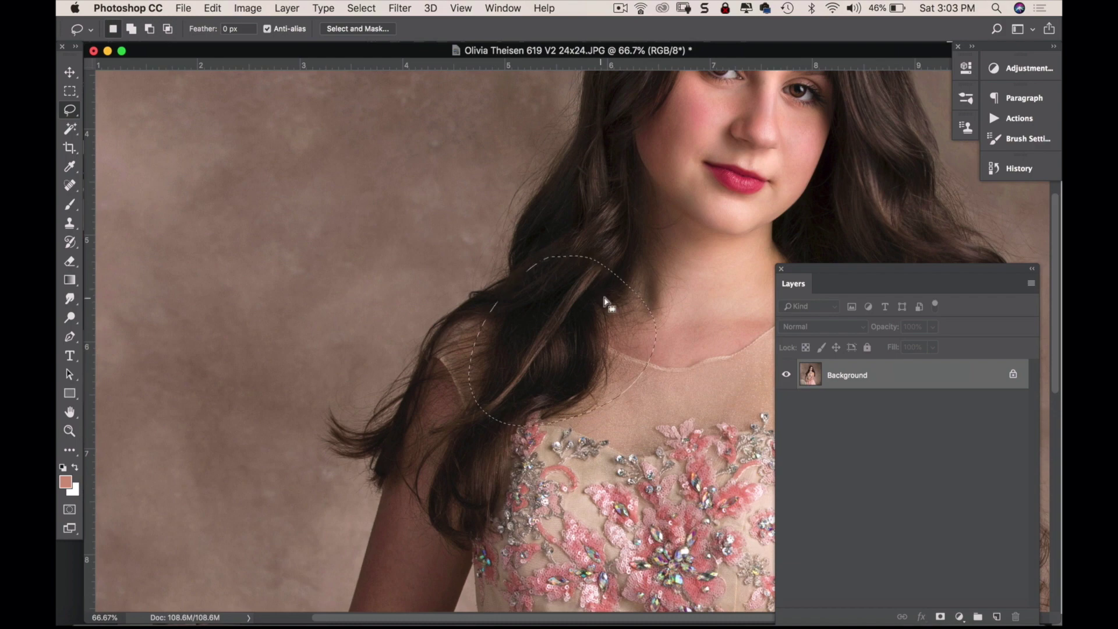
pyautogui.press('super+c')
pyautogui.press('super+v')
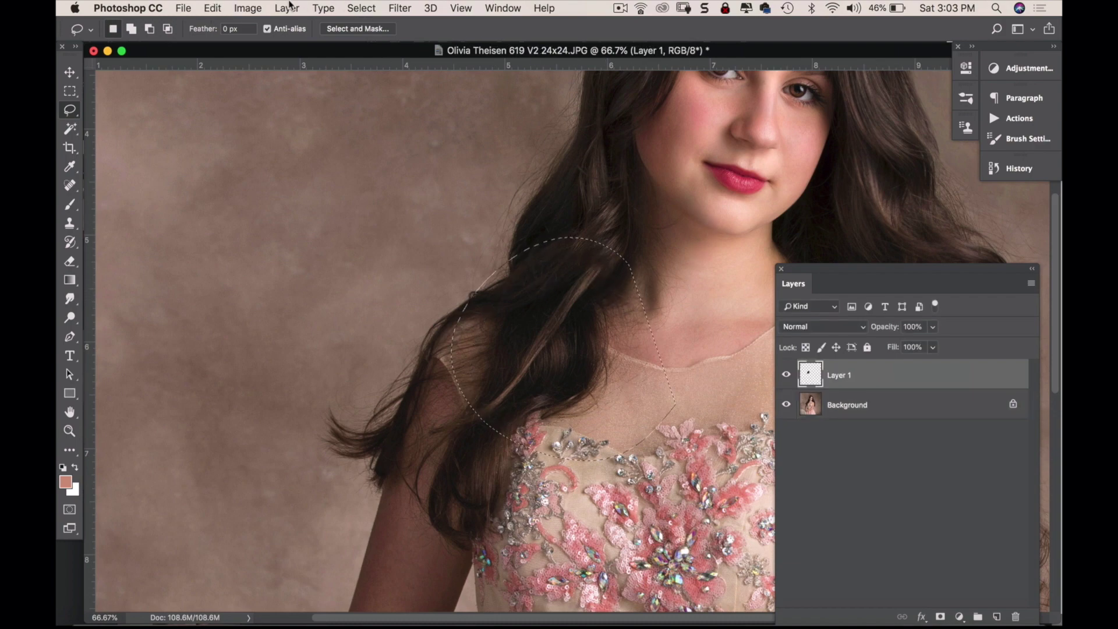
# - Reshape the copied shoulder hair in Liquify with a Forward Warp brush of size 418, and toggle its layer to compare
pyautogui.click(248, 8)
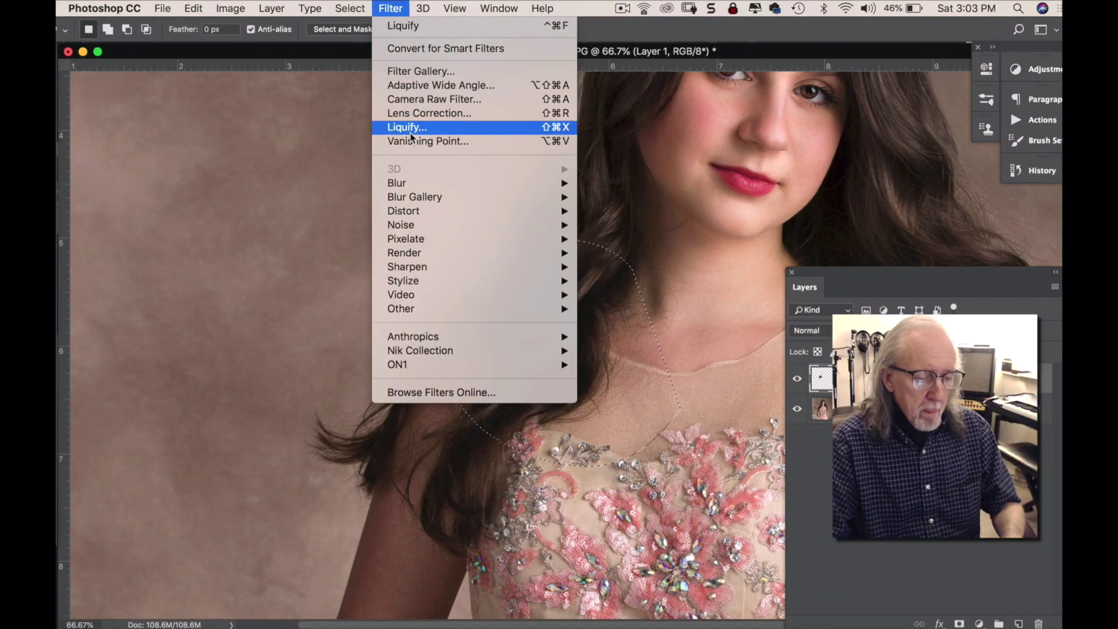
pyautogui.click(411, 132)
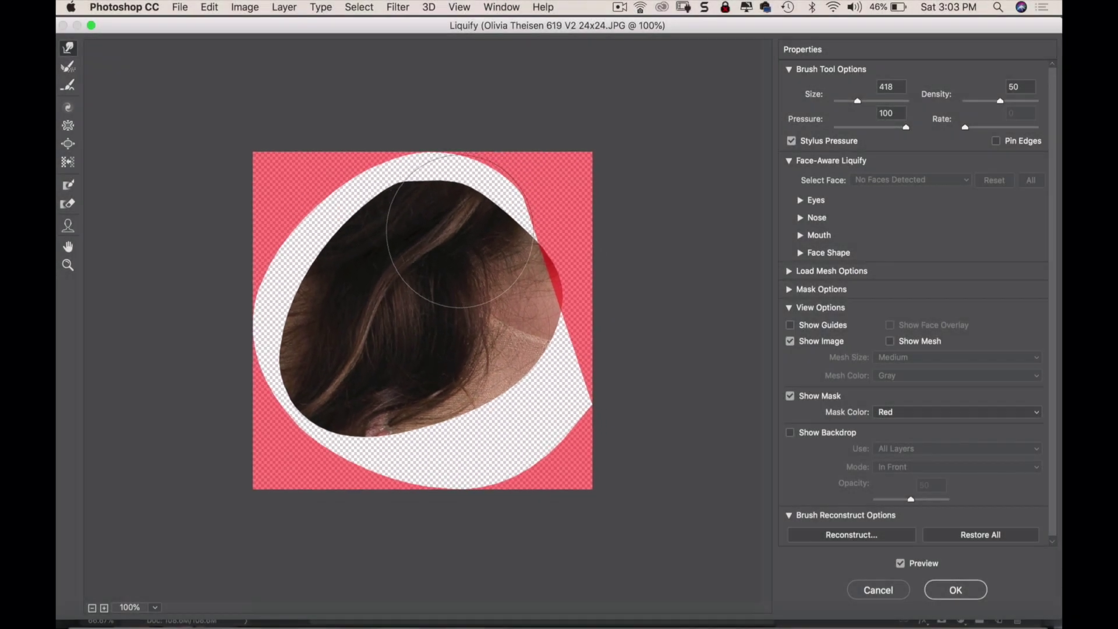
pyautogui.click(977, 594)
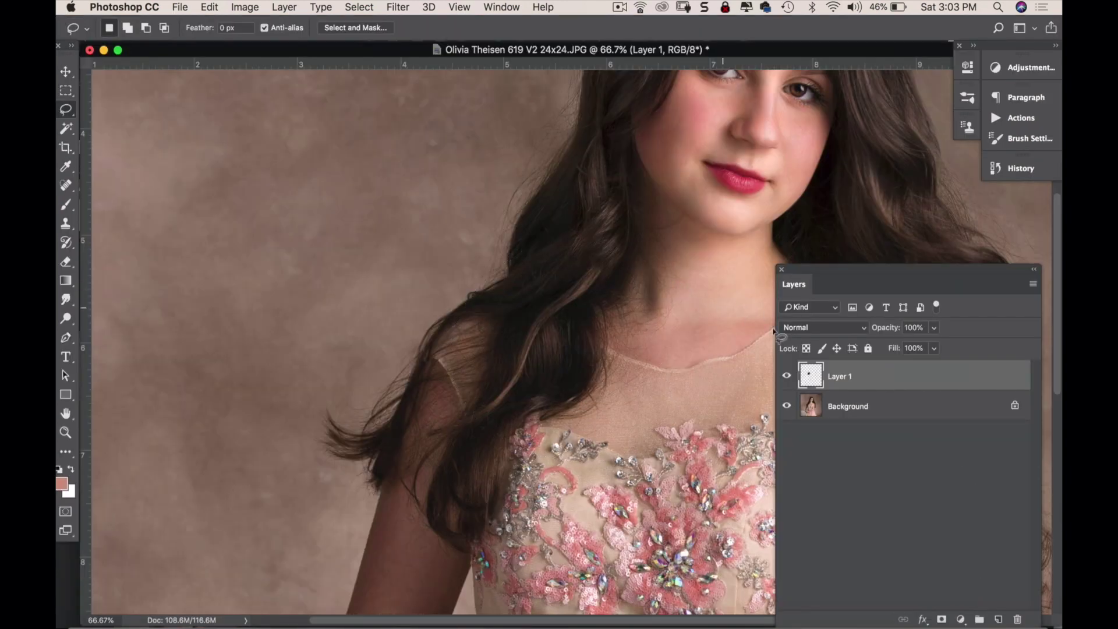
pyautogui.click(788, 377)
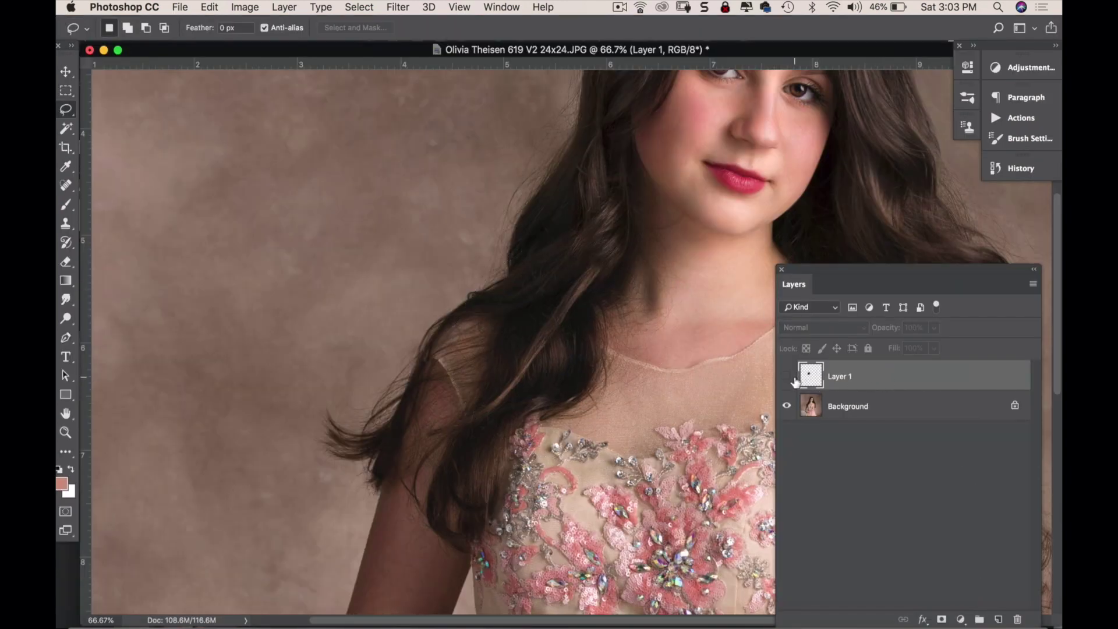
pyautogui.click(787, 379)
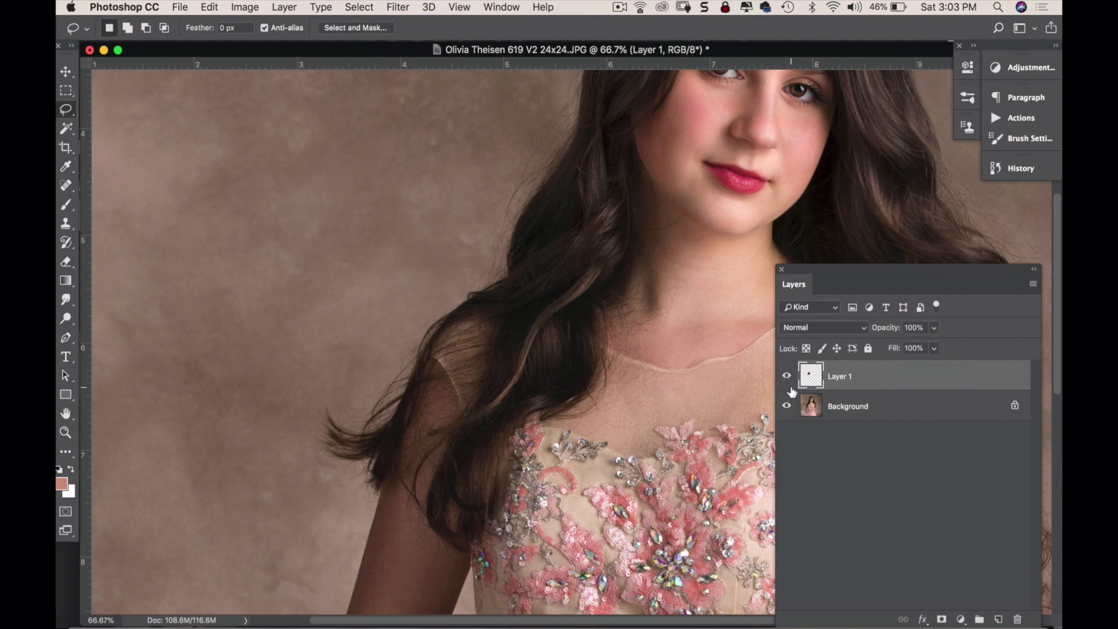
# - Compare the portrait with and without the reshaped hair layer at full and close view, and flatten the image
pyautogui.keyDown('alt'); pyautogui.click(591, 347); pyautogui.keyUp('alt')
pyautogui.keyDown('alt'); pyautogui.click(593, 384); pyautogui.keyUp('alt')
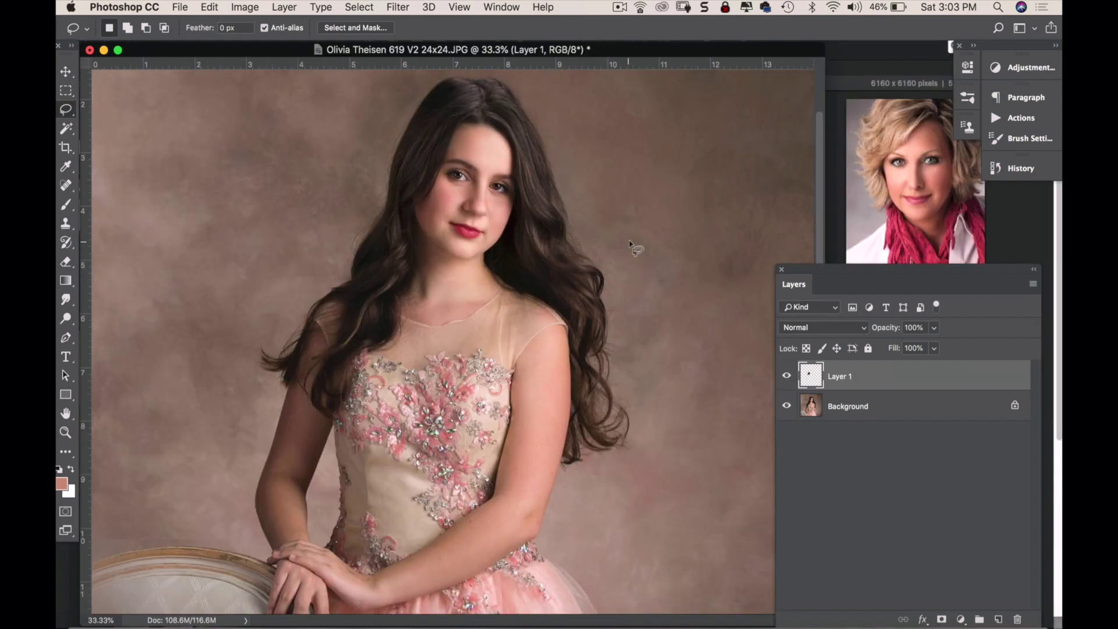
pyautogui.click(483, 237)
pyautogui.click(543, 346)
pyautogui.click(567, 389)
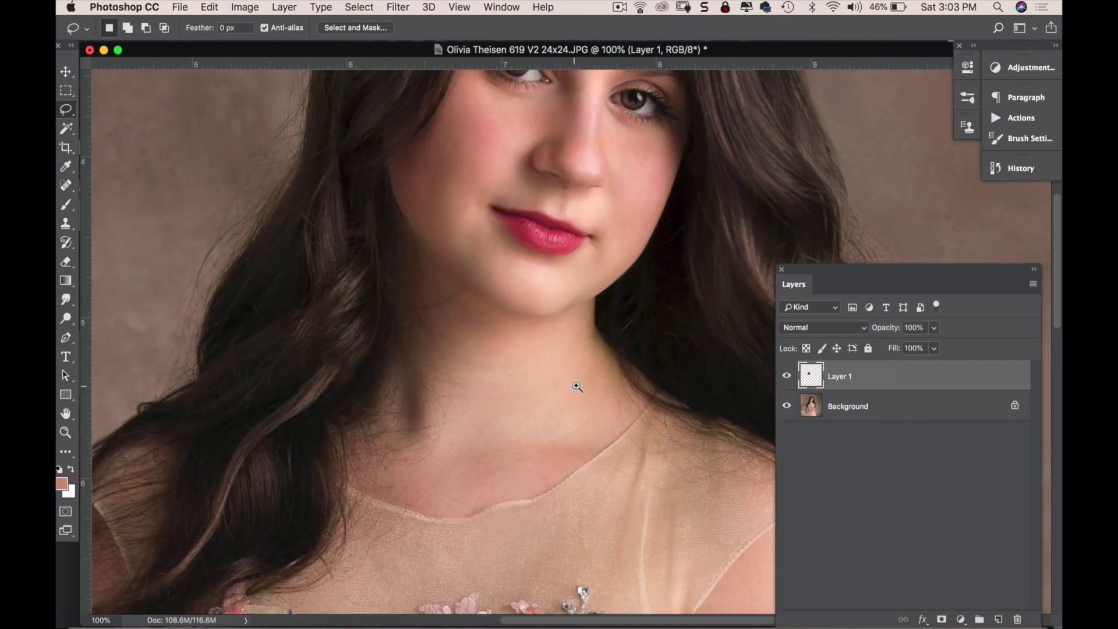
pyautogui.moveTo(471, 443); pyautogui.dragTo(534, 193)
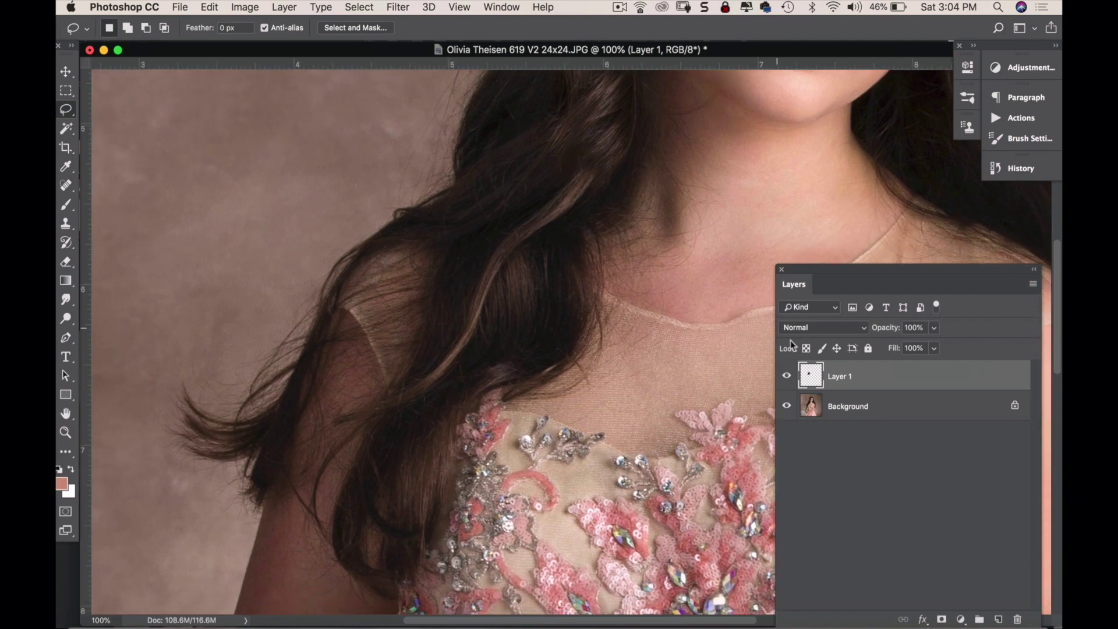
pyautogui.click(787, 378)
pyautogui.click(789, 377)
pyautogui.click(324, 7)
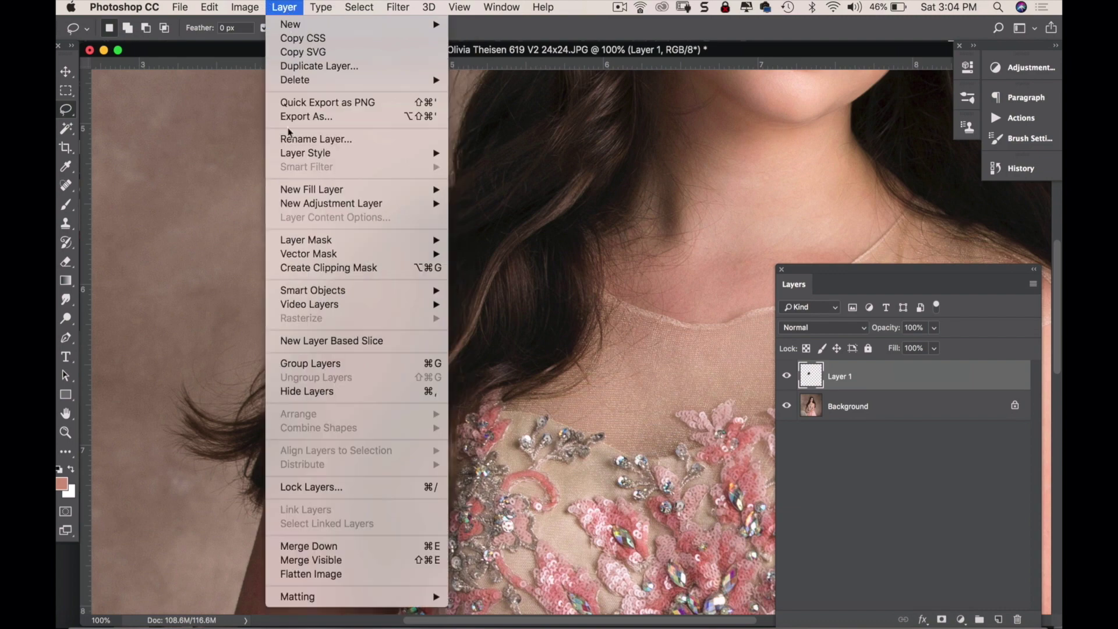
pyautogui.click(327, 574)
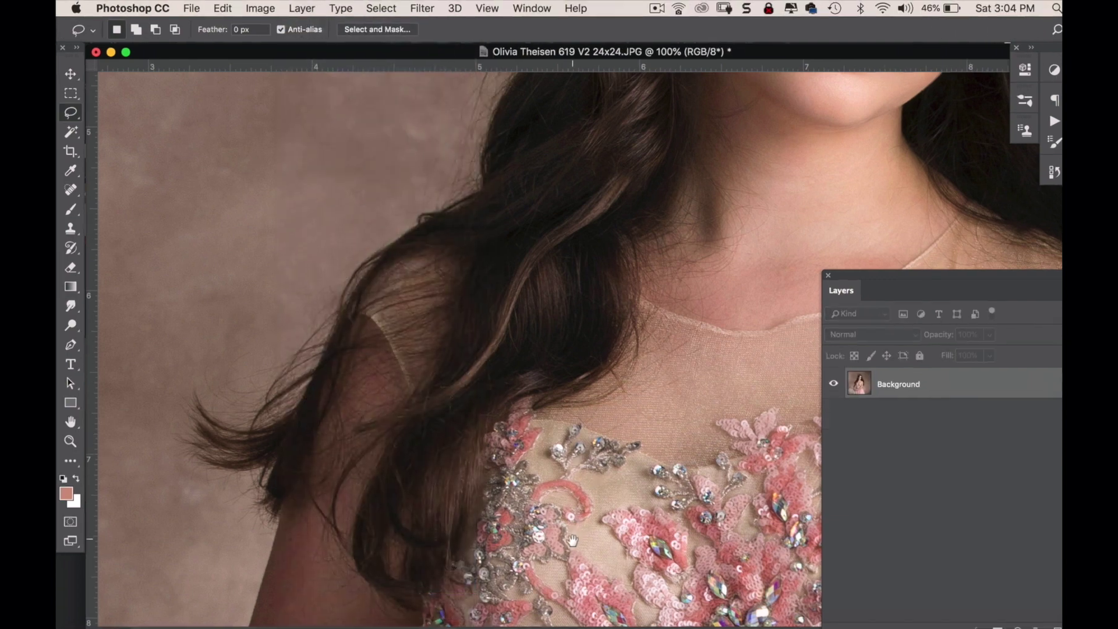
# - Remove the dark spot and small blemishes from the lower hand's fingers with the Spot Healing Brush
pyautogui.moveTo(573, 540); pyautogui.dragTo(561, 367)
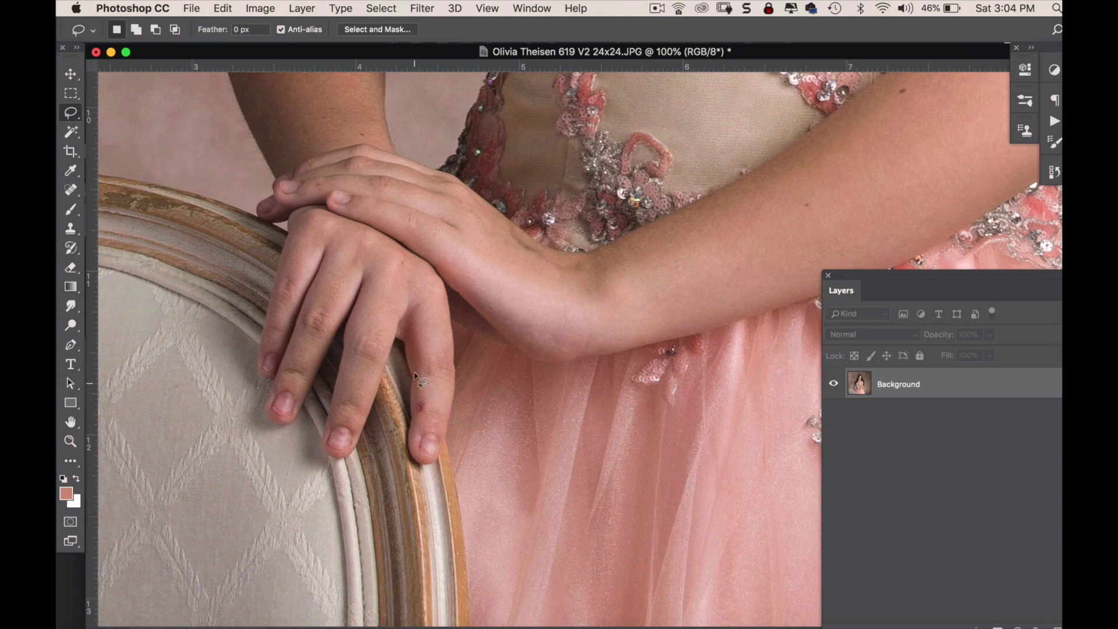
pyautogui.keyDown('super'); pyautogui.click(414, 364); pyautogui.keyUp('super')
pyautogui.keyDown('super'); pyautogui.click(521, 399); pyautogui.keyUp('super')
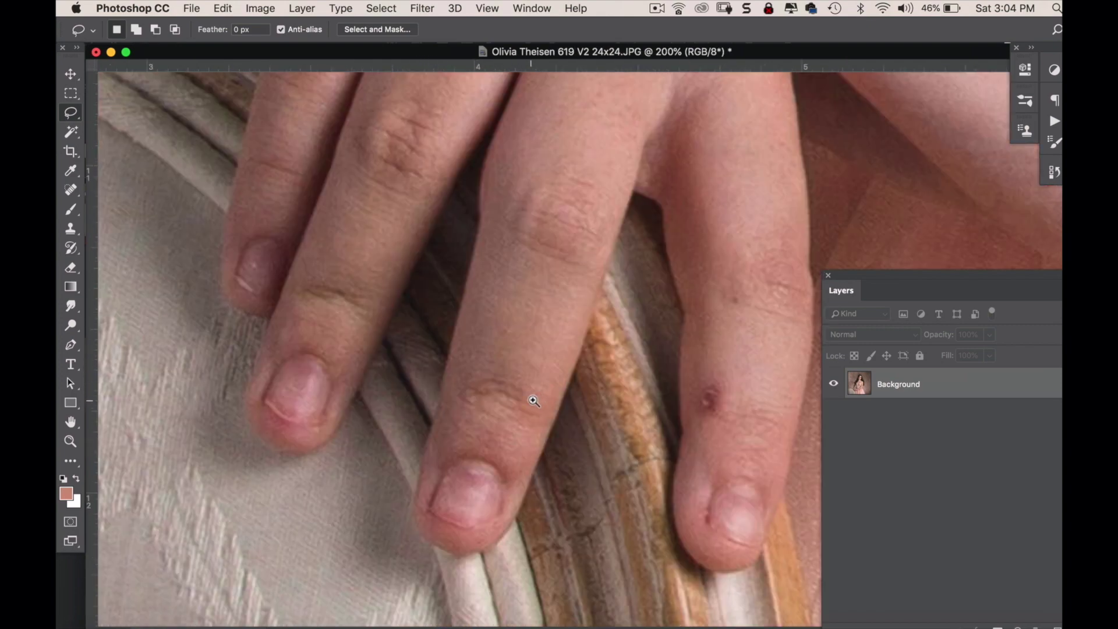
pyautogui.hscroll(5, 629, 415)
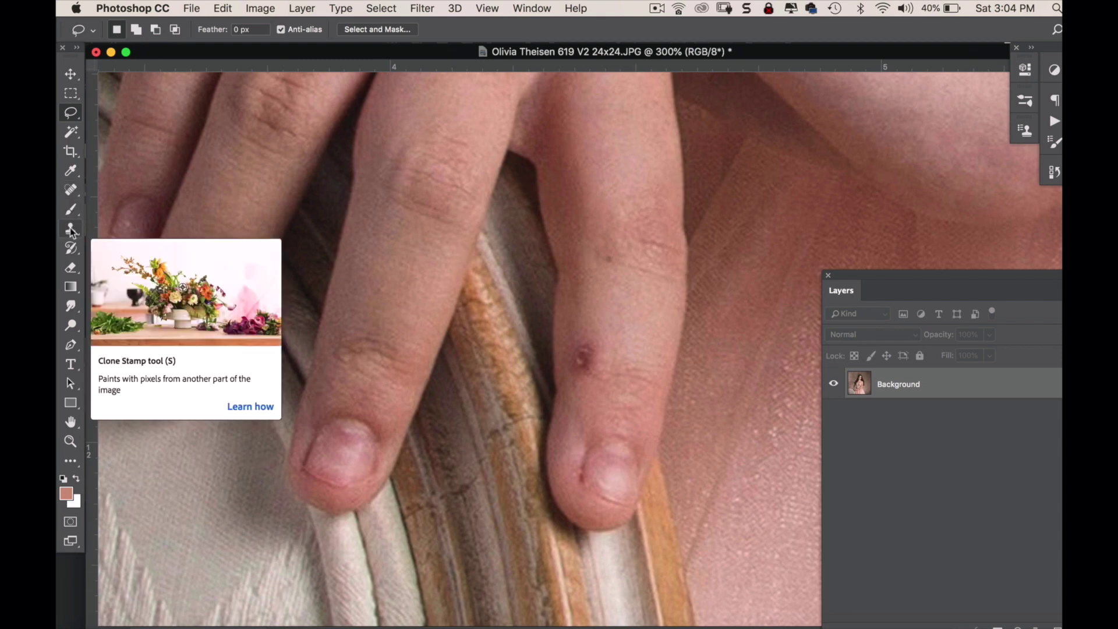
pyautogui.click(74, 190)
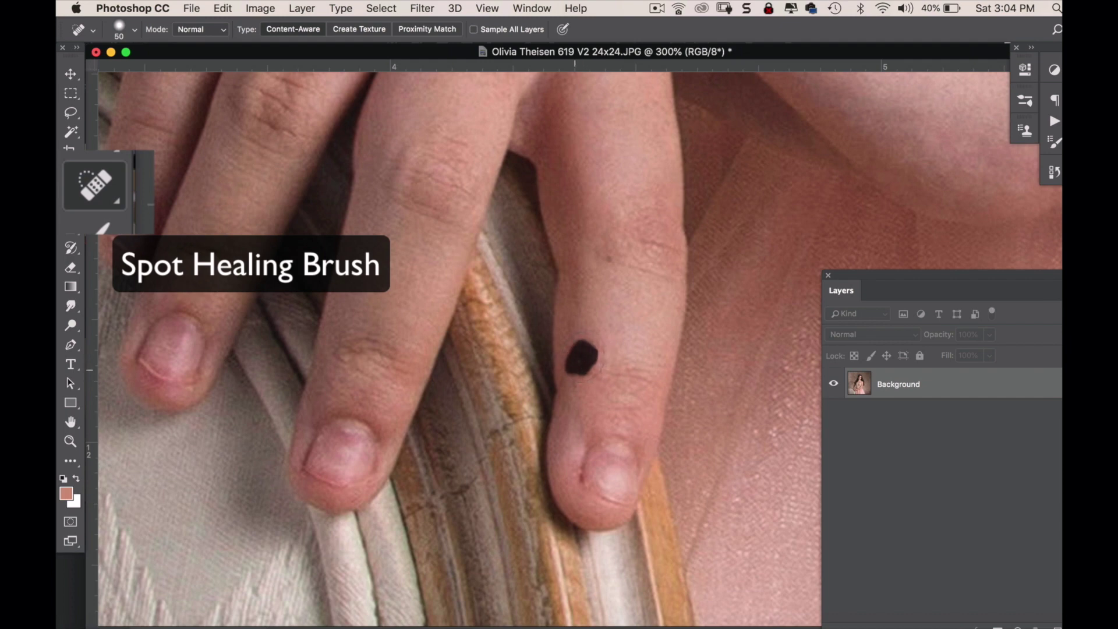
pyautogui.click(582, 357)
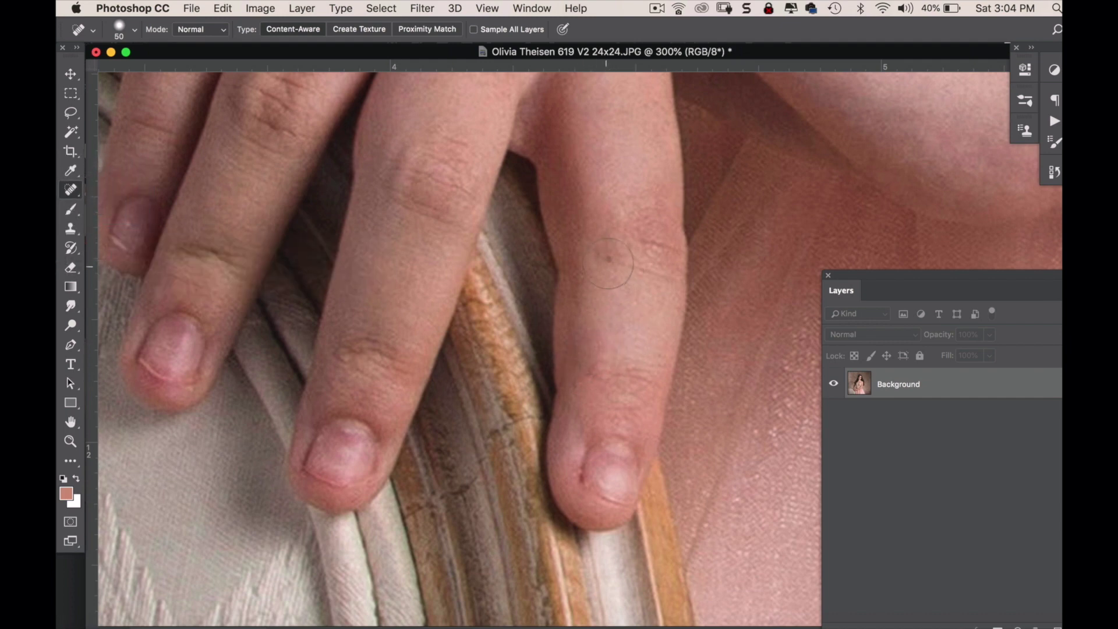
pyautogui.click(350, 347)
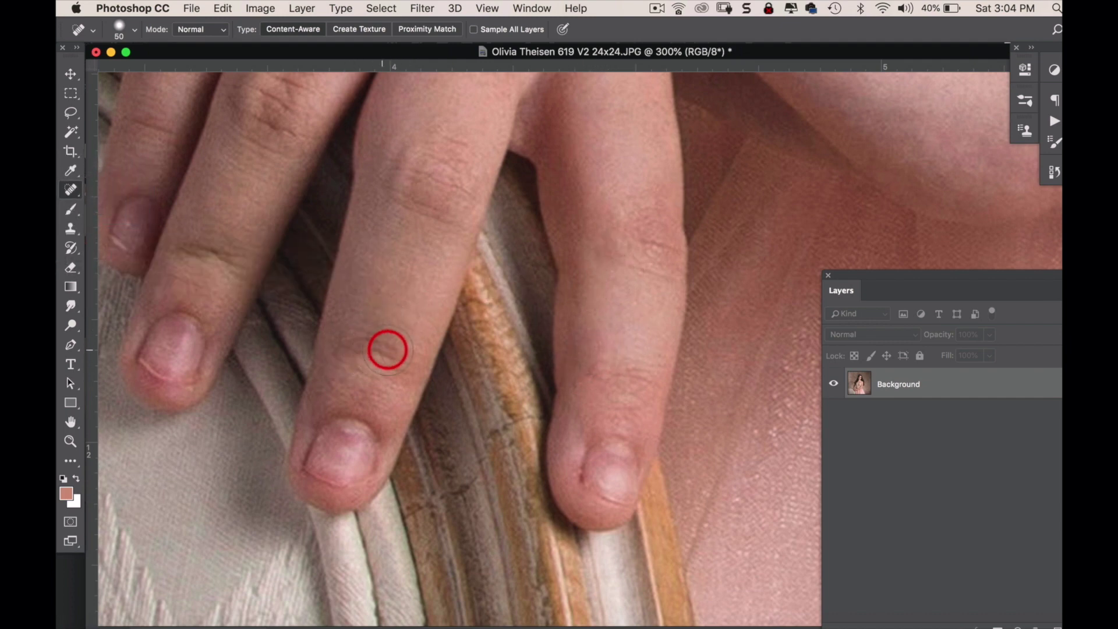
# - Heal the remaining spots on the back of the lower hand and on the upper hand's finger
pyautogui.moveTo(267, 185)
pyautogui.mouseDown()
pyautogui.moveTo(452, 288)
pyautogui.moveTo(480, 417)
pyautogui.moveTo(535, 236)
pyautogui.moveTo(510, 308)
pyautogui.mouseUp()
pyautogui.click(687, 257)
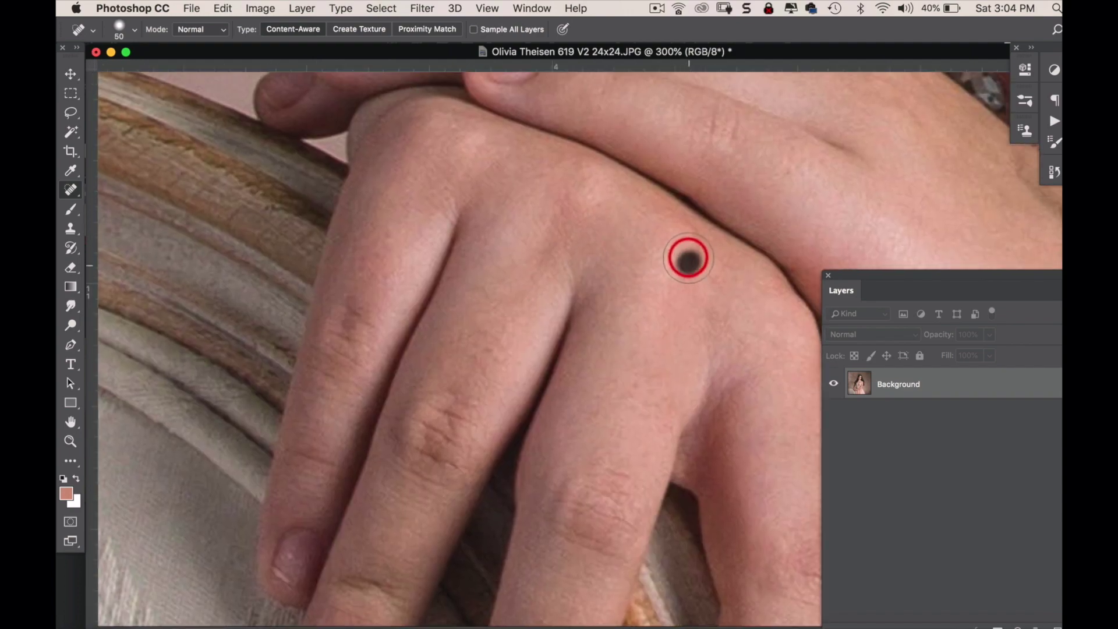
pyautogui.click(476, 169)
pyautogui.moveTo(787, 257)
pyautogui.mouseDown()
pyautogui.moveTo(589, 427)
pyautogui.moveTo(462, 209)
pyautogui.mouseUp()
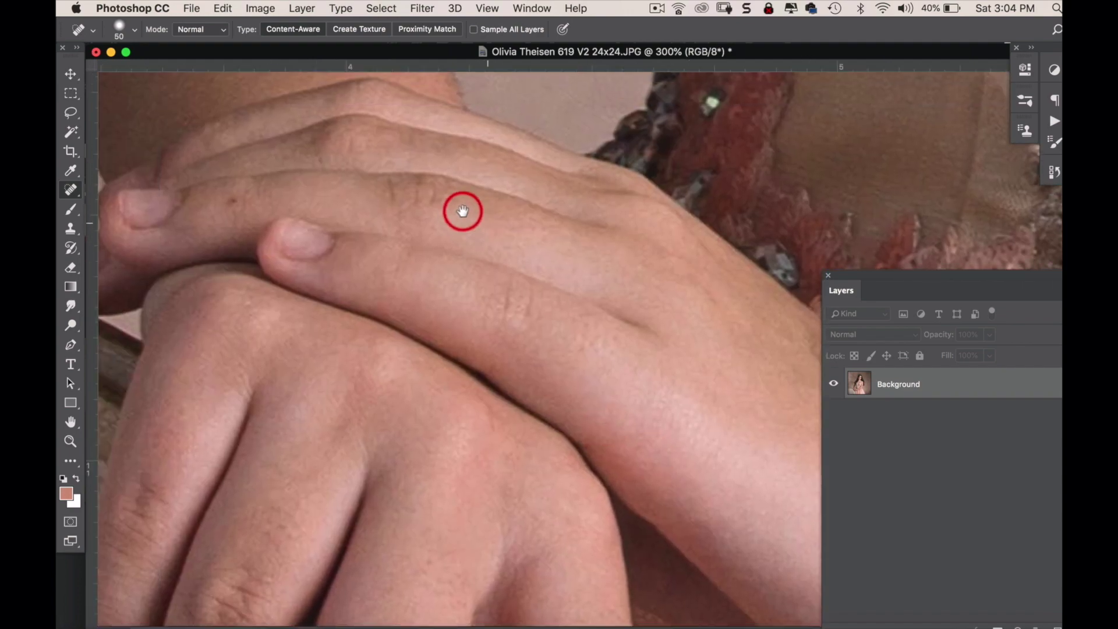
pyautogui.click(233, 197)
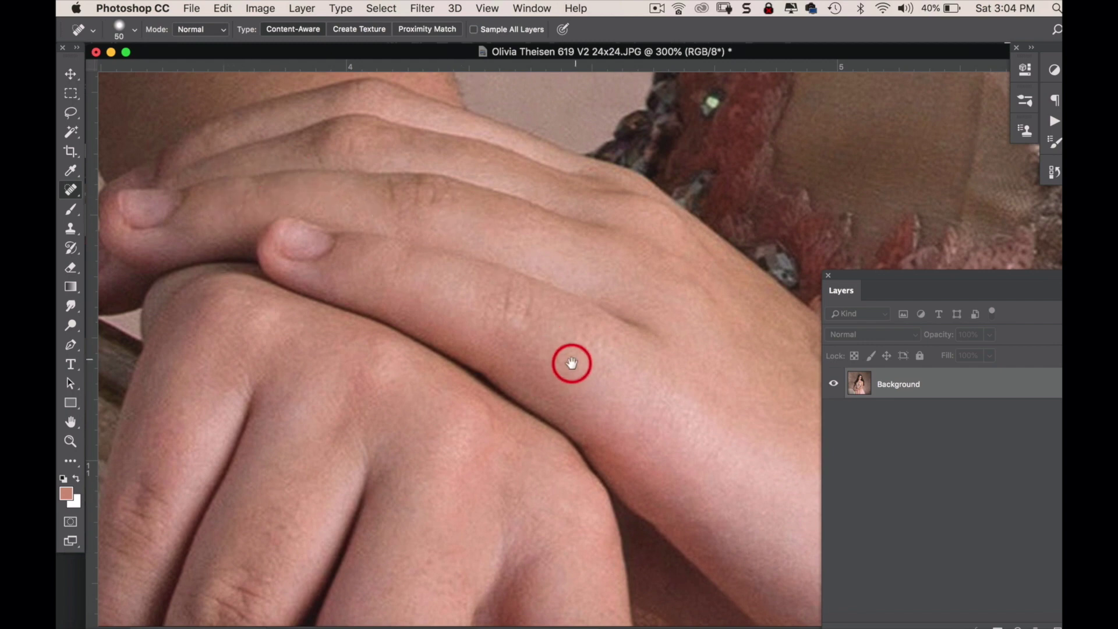
pyautogui.moveTo(575, 364)
pyautogui.mouseDown()
pyautogui.moveTo(633, 342)
pyautogui.moveTo(547, 332)
pyautogui.moveTo(575, 294)
pyautogui.moveTo(567, 317)
pyautogui.moveTo(553, 265)
pyautogui.moveTo(543, 267)
pyautogui.mouseUp()
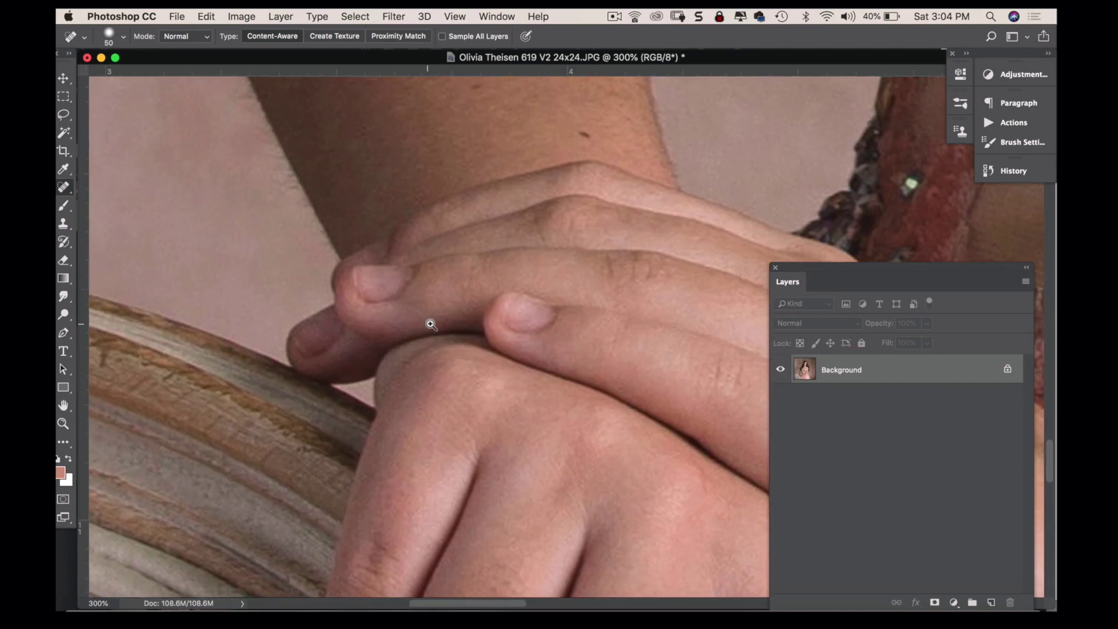
# - Set the foreground color to the pink c1637b for tinting the fingernails
pyautogui.click(431, 325)
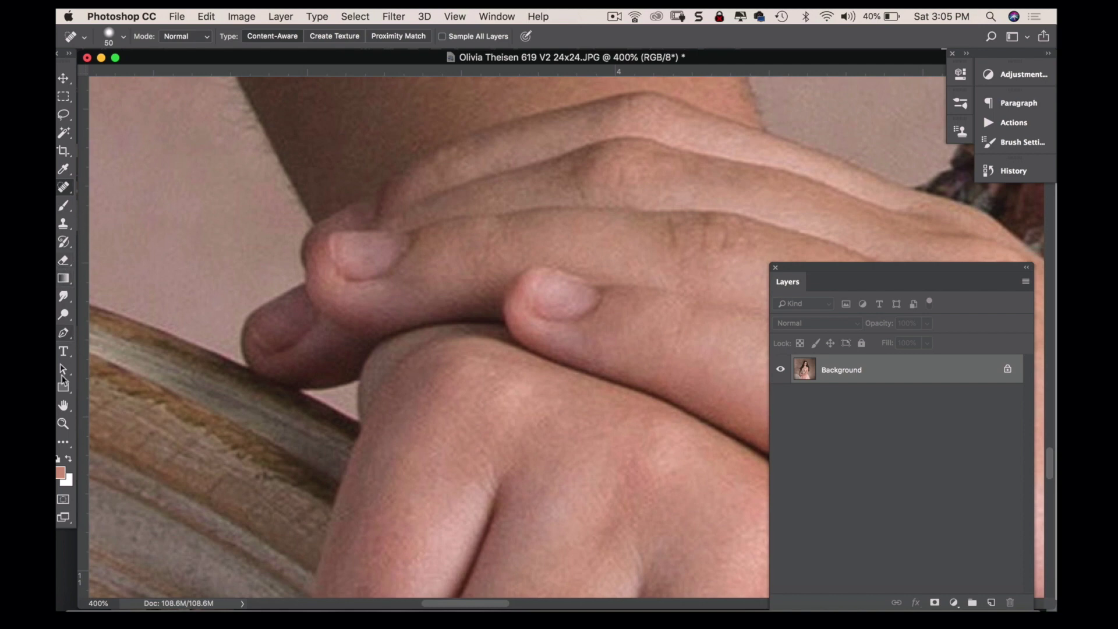
pyautogui.click(60, 473)
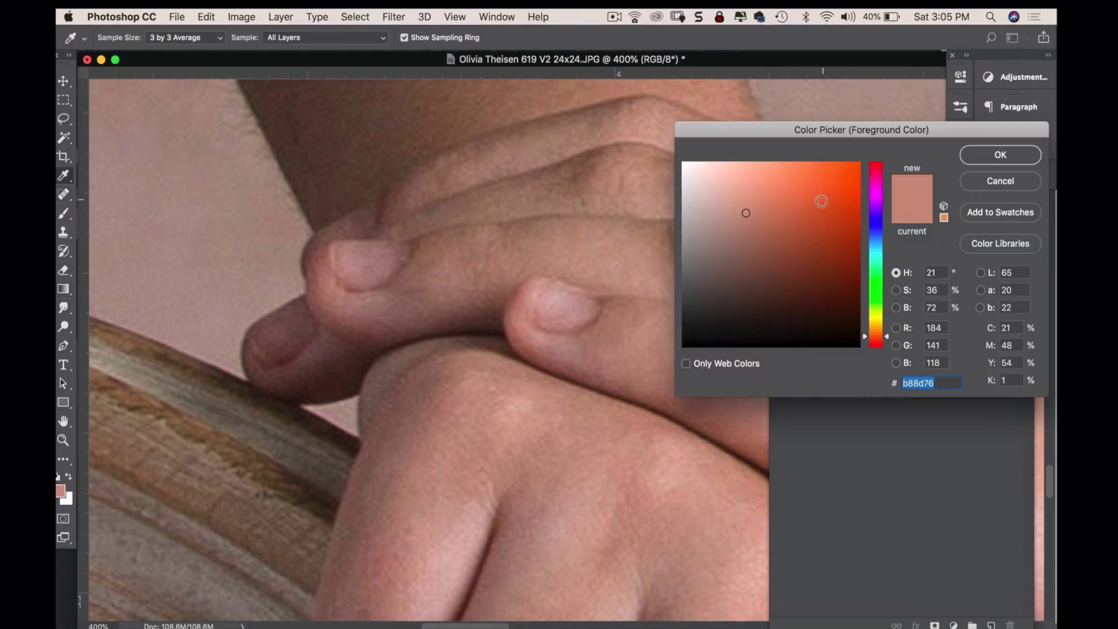
pyautogui.moveTo(870, 207); pyautogui.dragTo(880, 176)
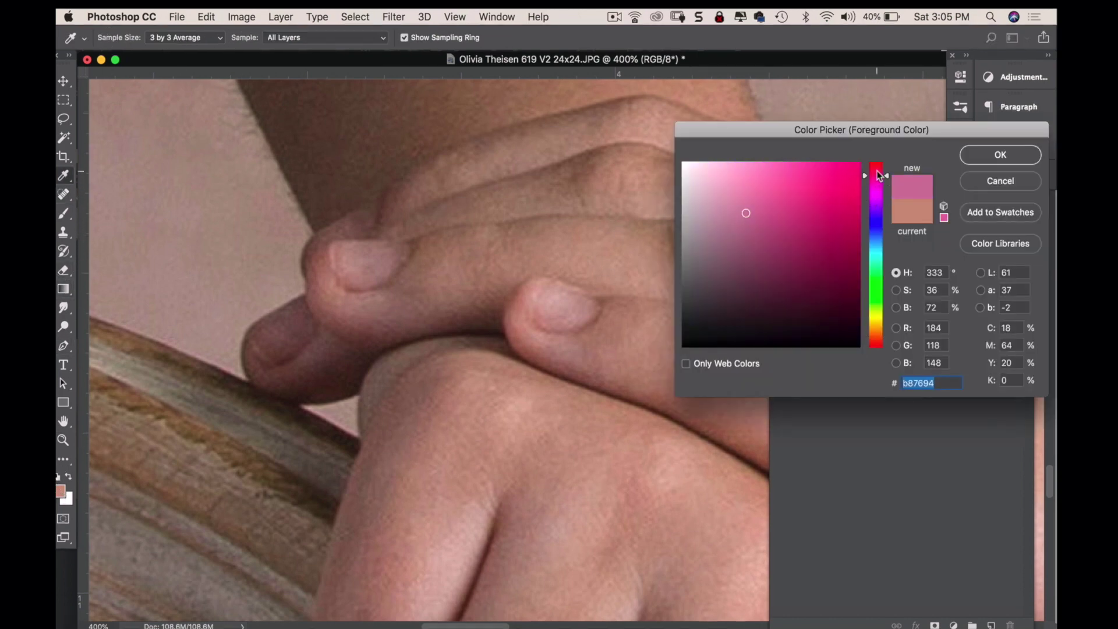
pyautogui.click(821, 175)
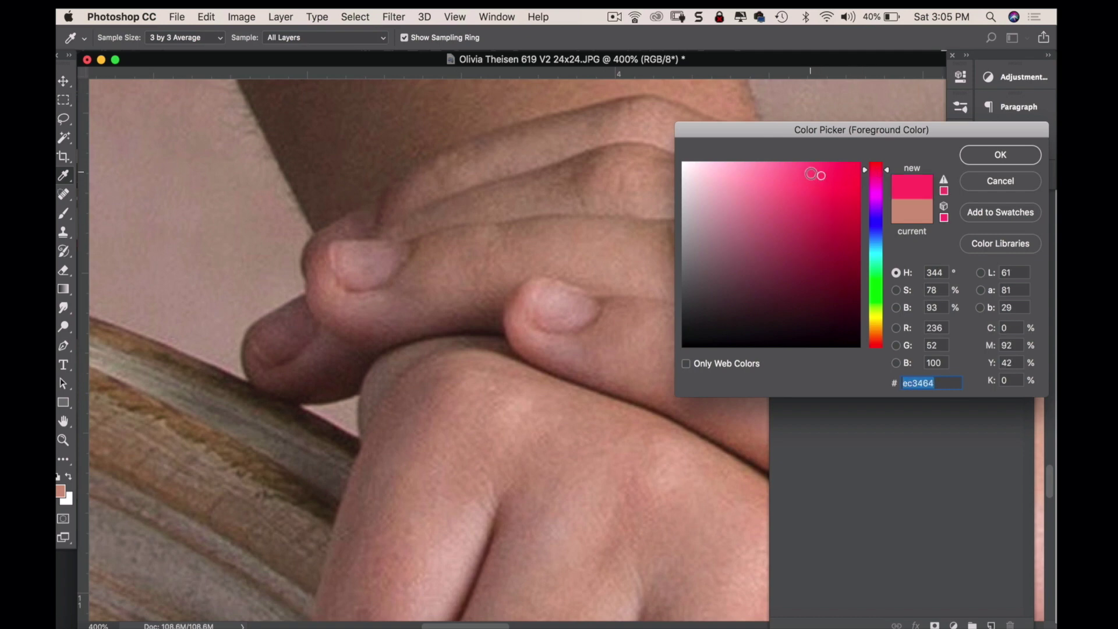
pyautogui.click(800, 172)
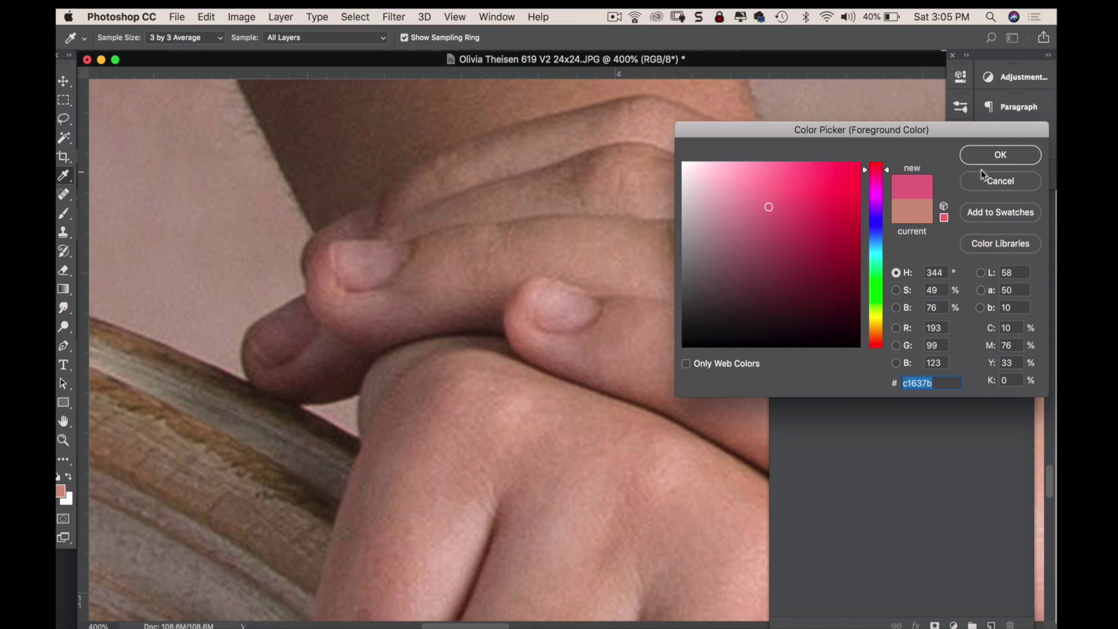
pyautogui.click(997, 156)
pyautogui.press('j')
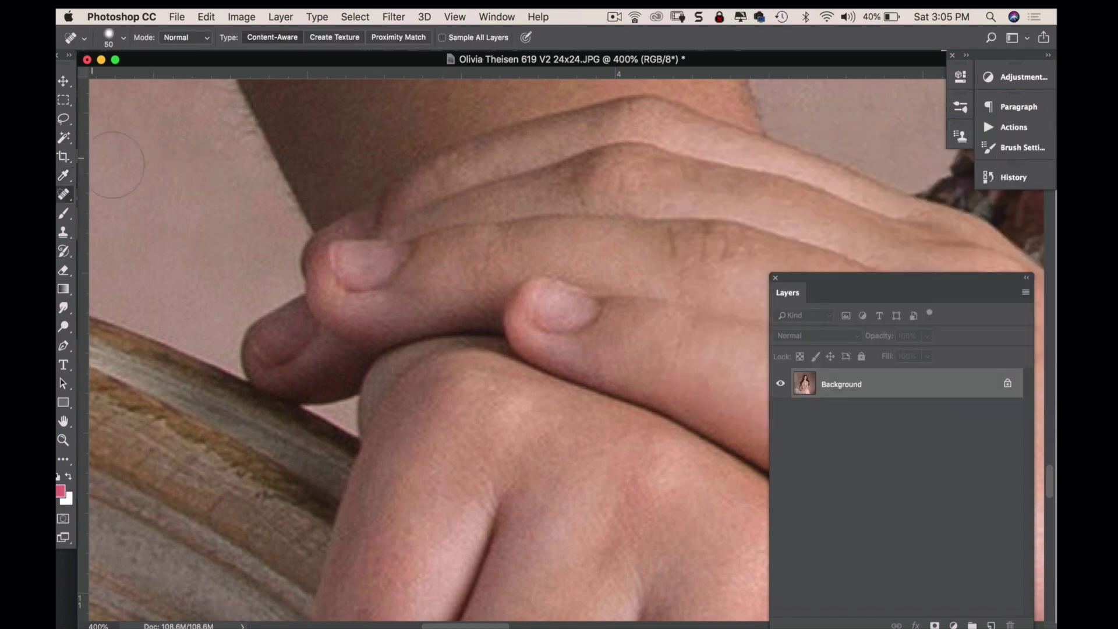
# - Tint the upper hand's fingernails pink with the Brush tool in Color mode
pyautogui.click(65, 217)
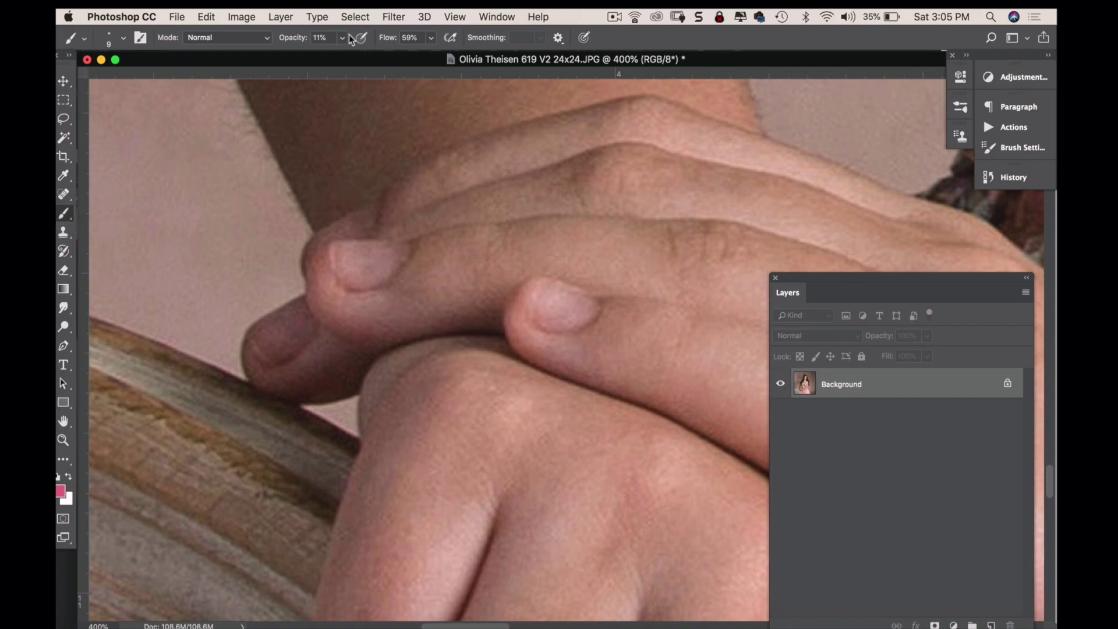
pyautogui.click(269, 40)
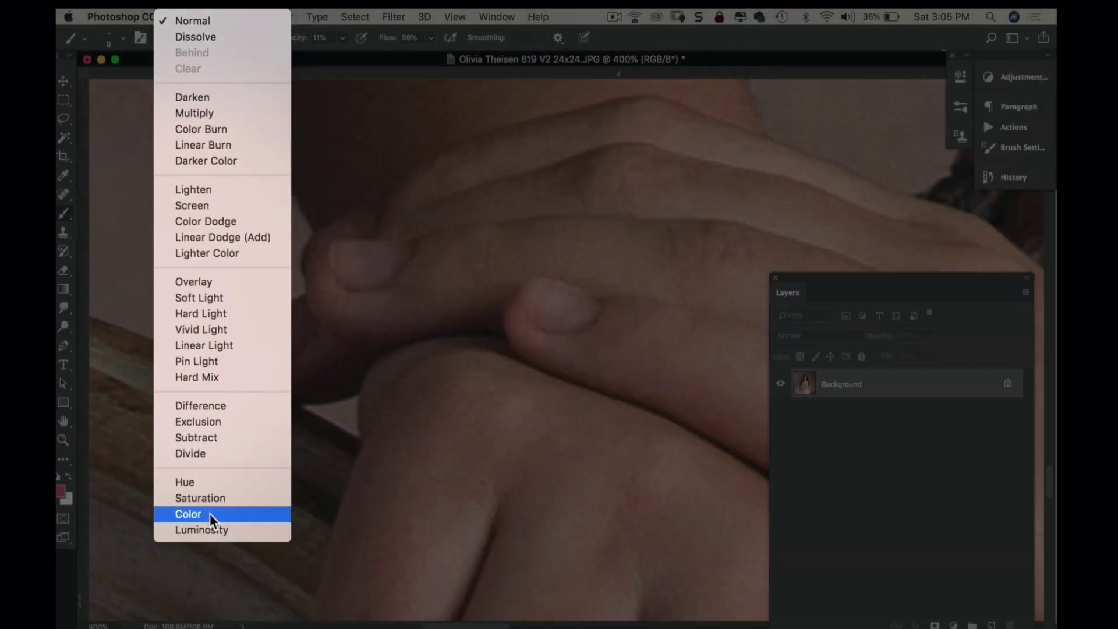
pyautogui.click(208, 571)
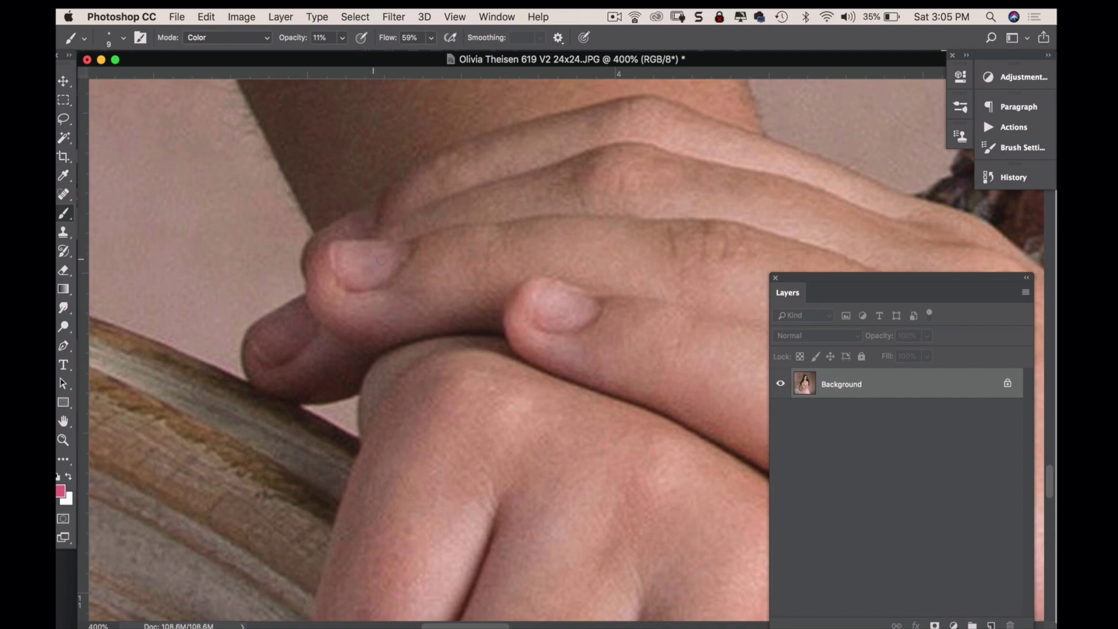
pyautogui.keyDown('super'); pyautogui.click(545, 312); pyautogui.keyUp('super')
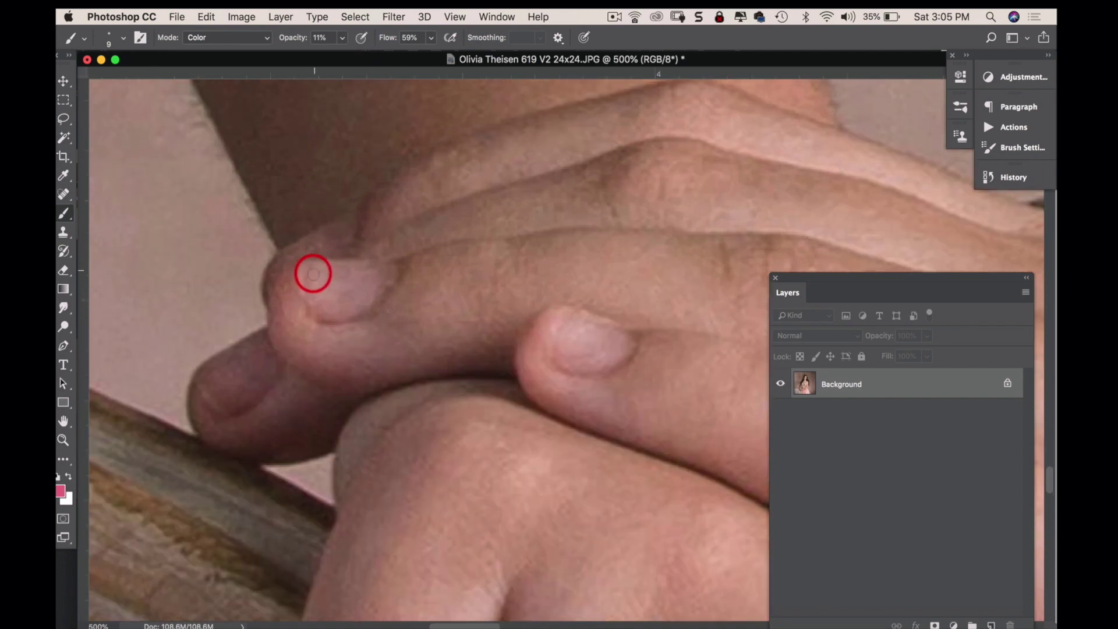
pyautogui.moveTo(313, 274)
pyautogui.mouseDown()
pyautogui.moveTo(342, 285)
pyautogui.moveTo(327, 297)
pyautogui.moveTo(357, 307)
pyautogui.moveTo(337, 291)
pyautogui.mouseUp()
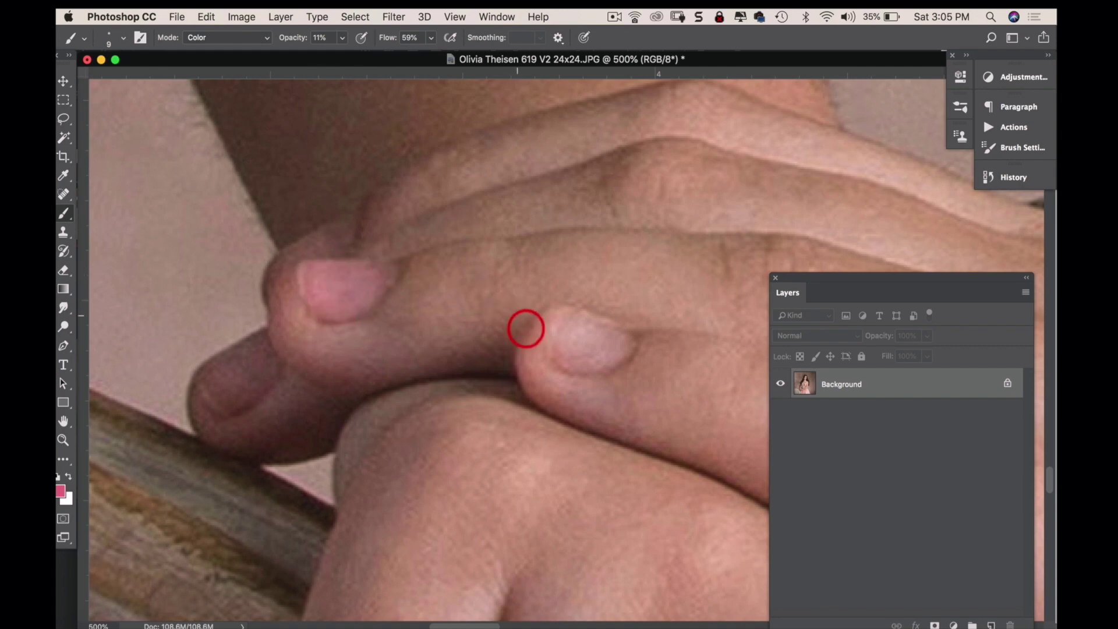
pyautogui.moveTo(526, 329)
pyautogui.mouseDown()
pyautogui.moveTo(542, 351)
pyautogui.moveTo(576, 325)
pyautogui.moveTo(566, 343)
pyautogui.moveTo(614, 359)
pyautogui.moveTo(593, 365)
pyautogui.moveTo(603, 368)
pyautogui.moveTo(608, 345)
pyautogui.moveTo(588, 347)
pyautogui.moveTo(592, 328)
pyautogui.moveTo(559, 333)
pyautogui.moveTo(635, 338)
pyautogui.mouseUp()
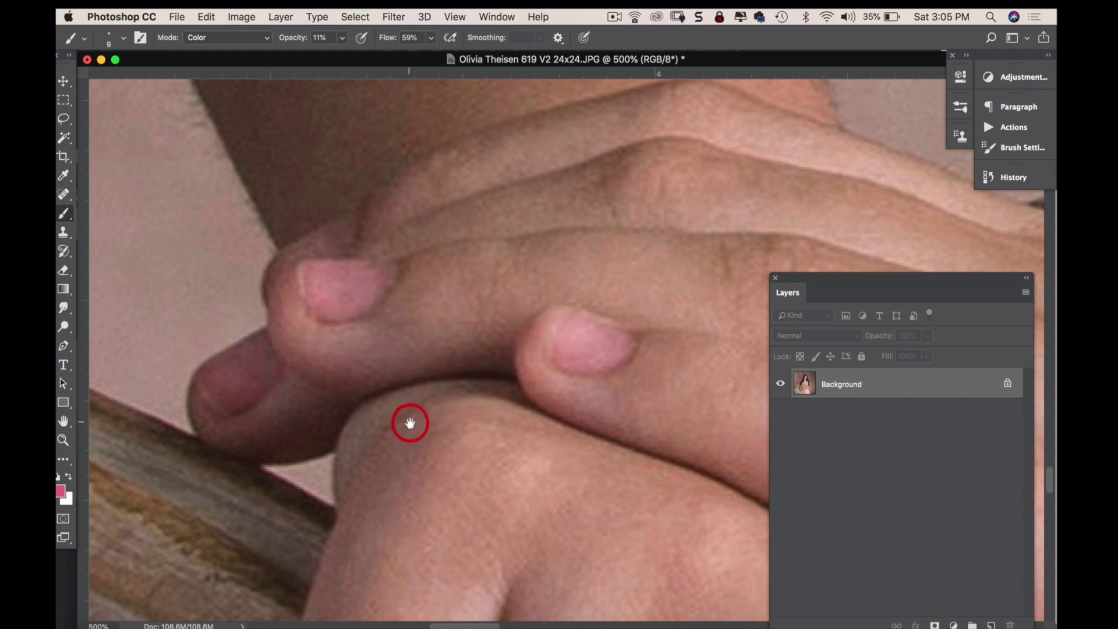
pyautogui.moveTo(410, 424)
pyautogui.mouseDown()
pyautogui.moveTo(414, 303)
pyautogui.moveTo(342, 449)
pyautogui.moveTo(447, 332)
pyautogui.moveTo(545, 274)
pyautogui.moveTo(577, 274)
pyautogui.mouseUp()
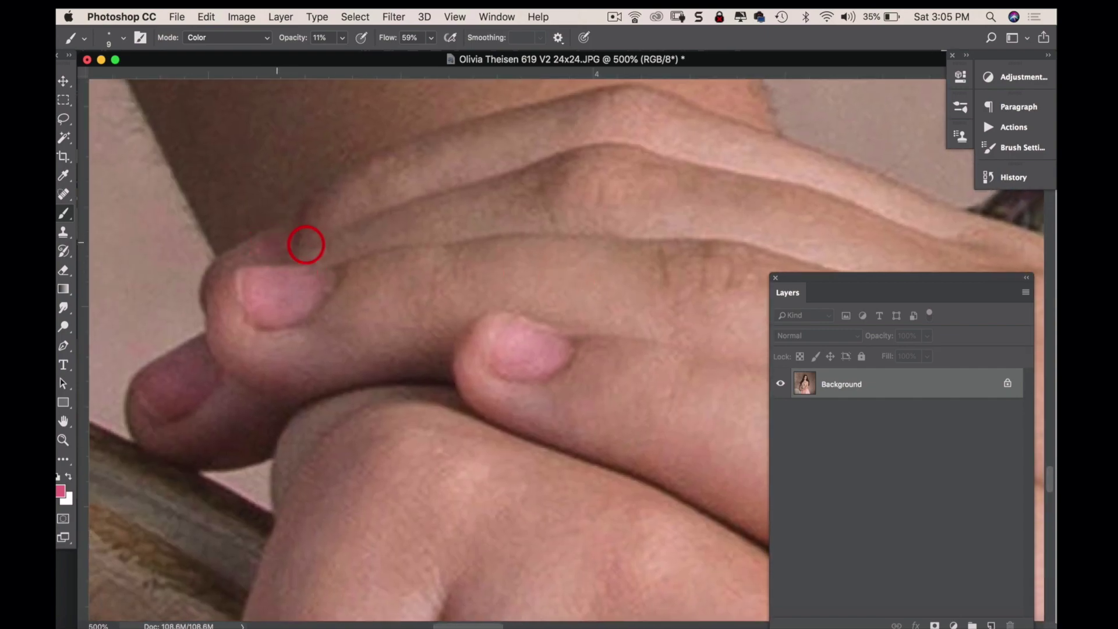
# - Tint the lower hand's fingernails pink using a size 20 brush, and check the hands at 100% view
pyautogui.moveTo(463, 426)
pyautogui.mouseDown()
pyautogui.moveTo(452, 312)
pyautogui.moveTo(410, 364)
pyautogui.moveTo(442, 270)
pyautogui.moveTo(390, 285)
pyautogui.moveTo(352, 329)
pyautogui.mouseUp()
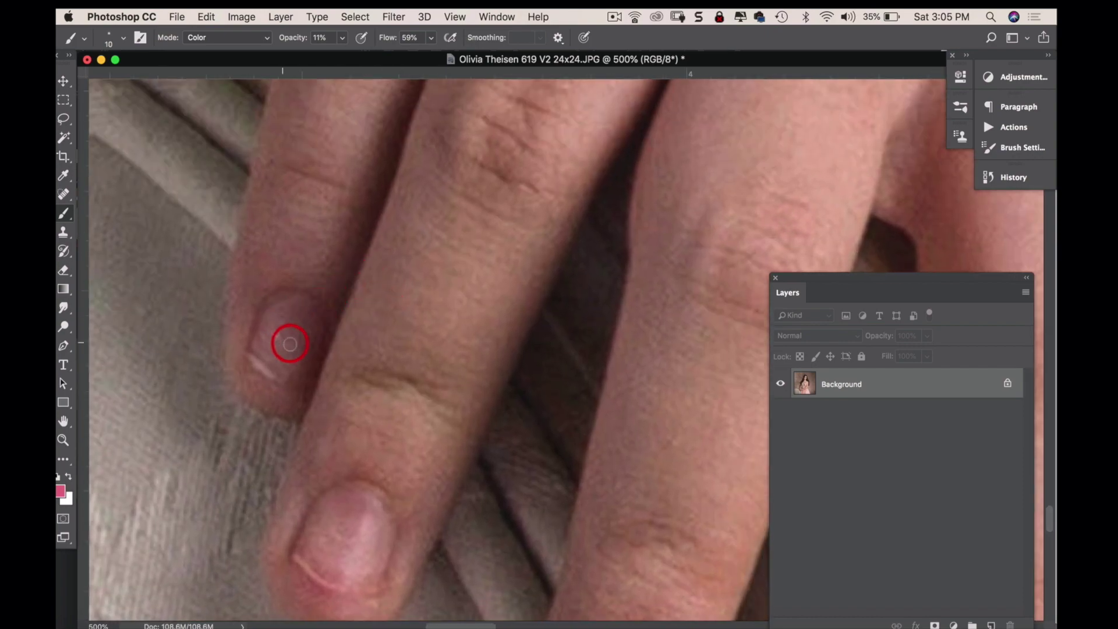
pyautogui.press(']')
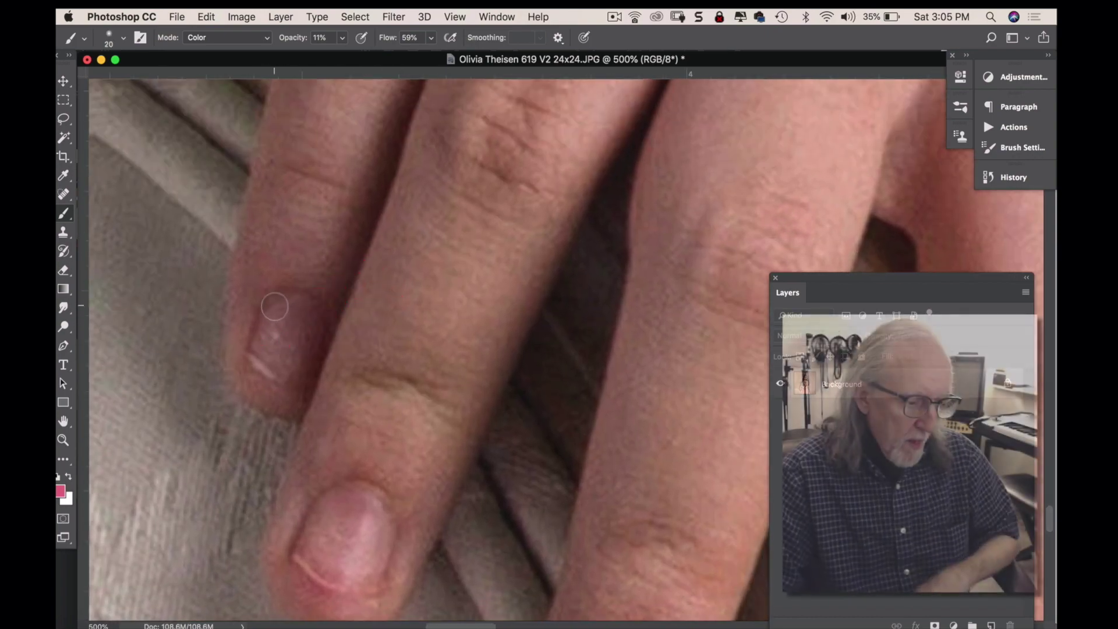
pyautogui.moveTo(283, 326); pyautogui.dragTo(312, 332)
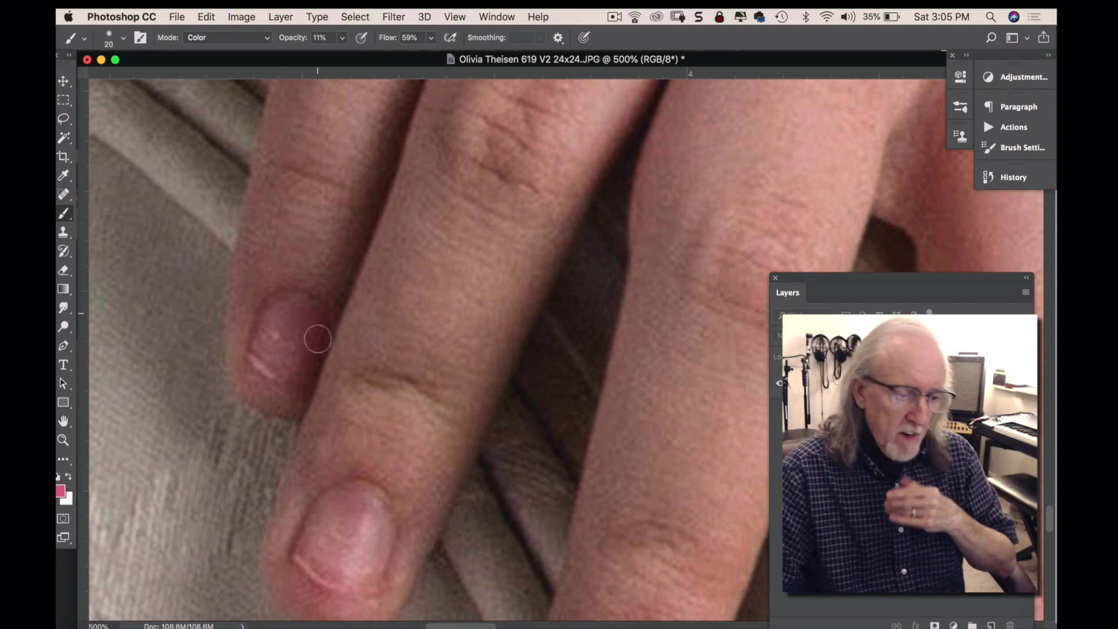
pyautogui.scroll(-8, 409, 448)
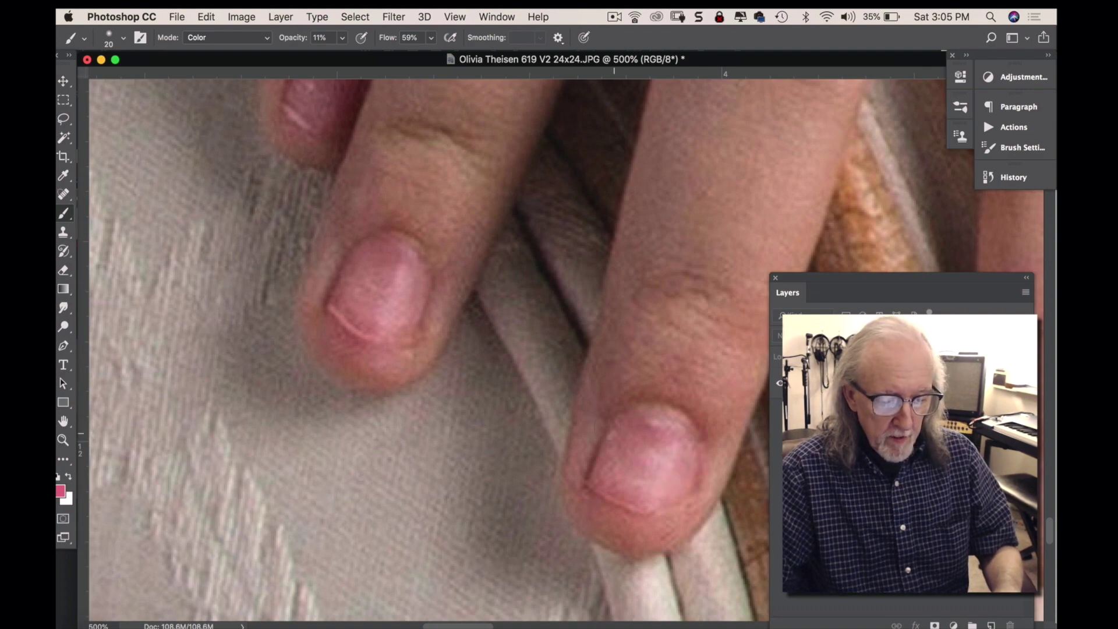
pyautogui.keyDown('alt'); pyautogui.click(664, 417); pyautogui.keyUp('alt')
pyautogui.keyDown('alt'); pyautogui.click(669, 410); pyautogui.keyUp('alt')
pyautogui.hscroll(8, 432, 400)
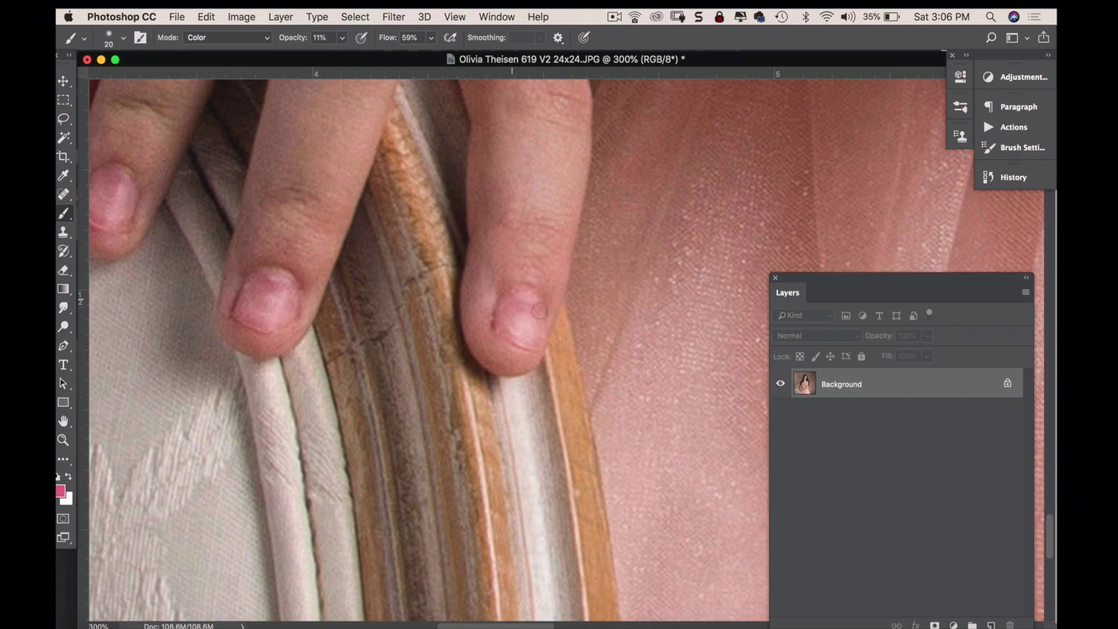
pyautogui.keyDown('alt'); pyautogui.click(469, 325); pyautogui.keyUp('alt')
pyautogui.keyDown('alt'); pyautogui.click(481, 342); pyautogui.keyUp('alt')
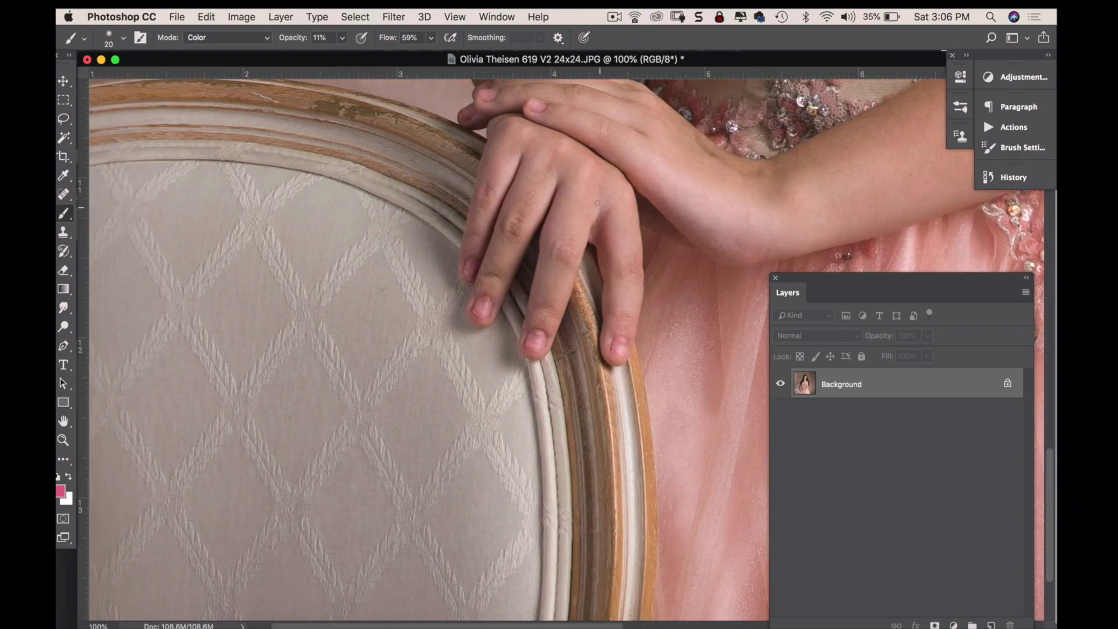
# - Smooth the uneven highlight on the upper hand's index fingernail with the Clone Stamp, sampling from the same nail
pyautogui.scroll(10, 597, 203)
pyautogui.click(438, 400)
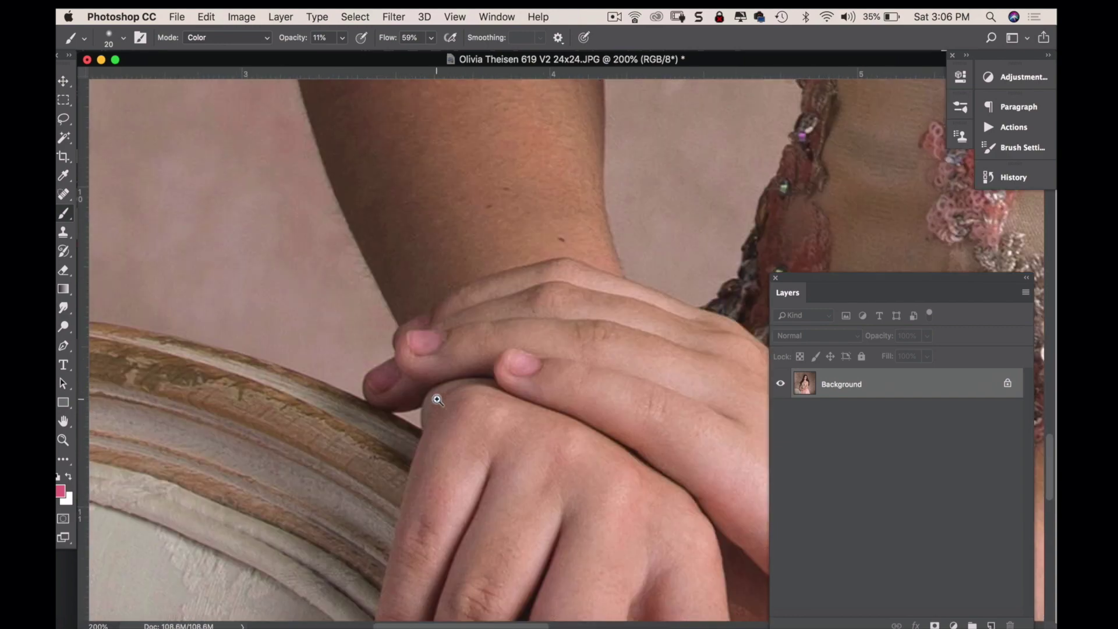
pyautogui.click(481, 377)
pyautogui.click(544, 331)
pyautogui.click(533, 328)
pyautogui.click(495, 328)
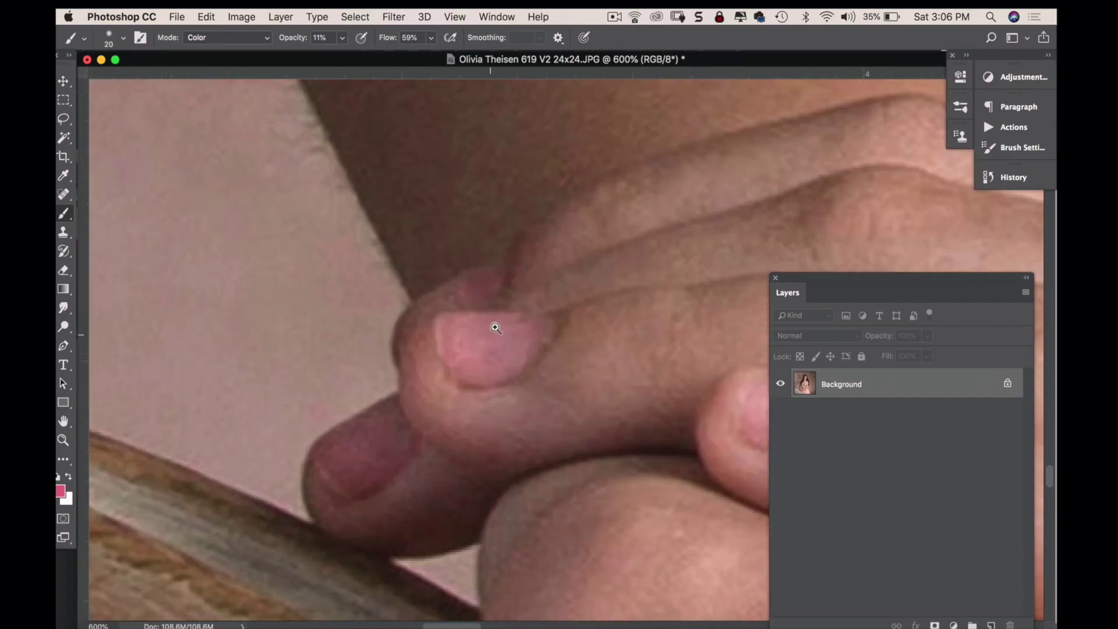
pyautogui.moveTo(532, 375)
pyautogui.mouseDown()
pyautogui.moveTo(344, 273)
pyautogui.moveTo(321, 271)
pyautogui.mouseUp()
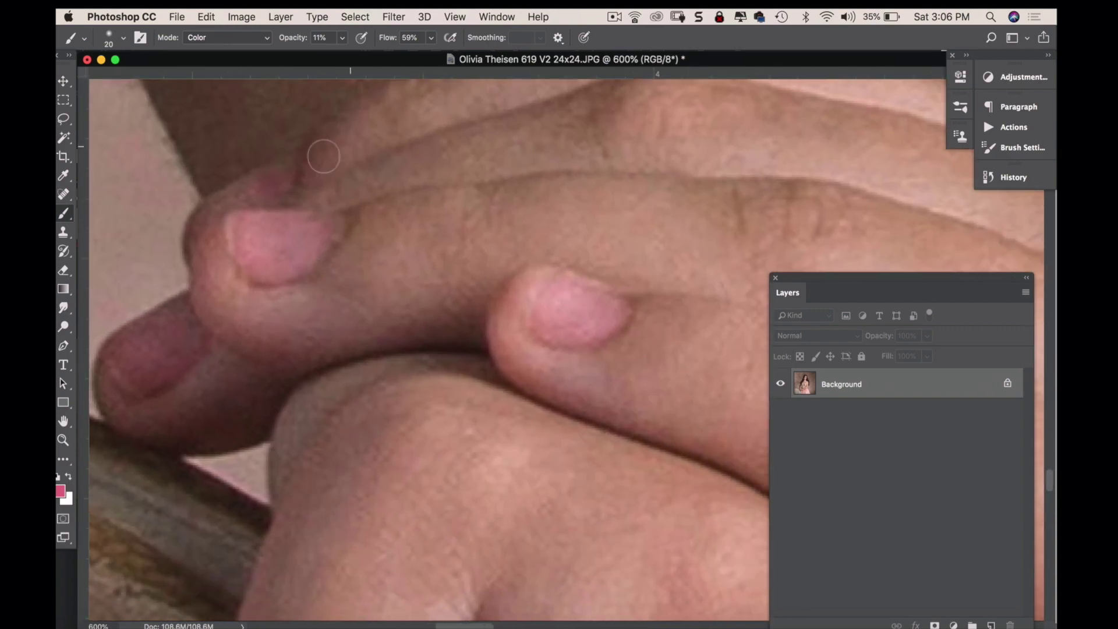
pyautogui.click(74, 233)
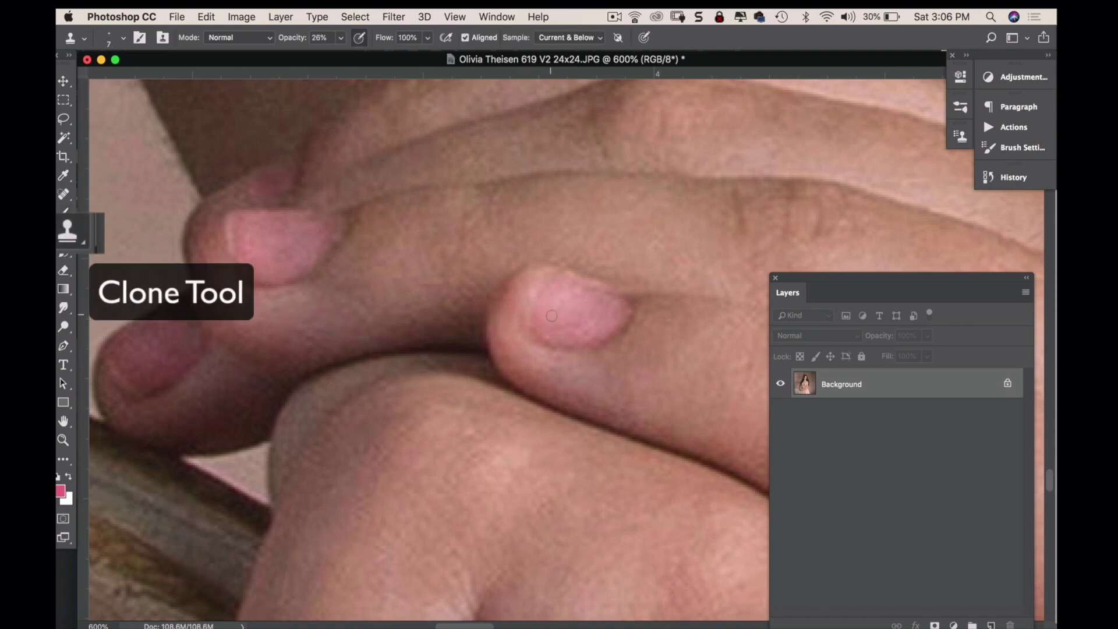
pyautogui.keyDown('alt'); pyautogui.click(562, 314); pyautogui.keyUp('alt')
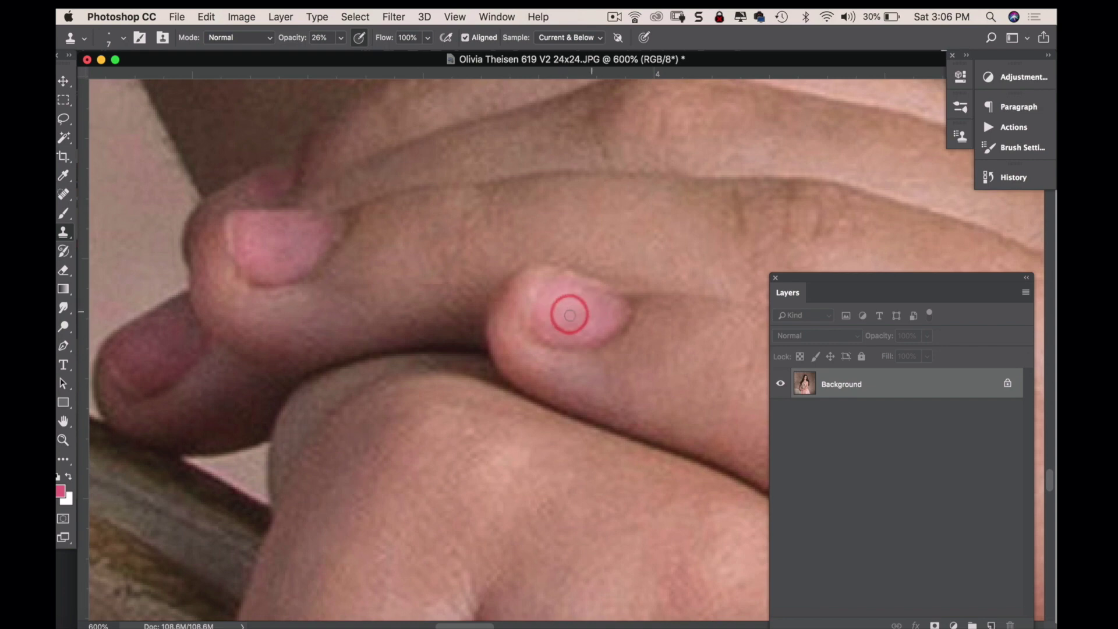
pyautogui.keyDown('alt'); pyautogui.click(561, 295); pyautogui.keyUp('alt')
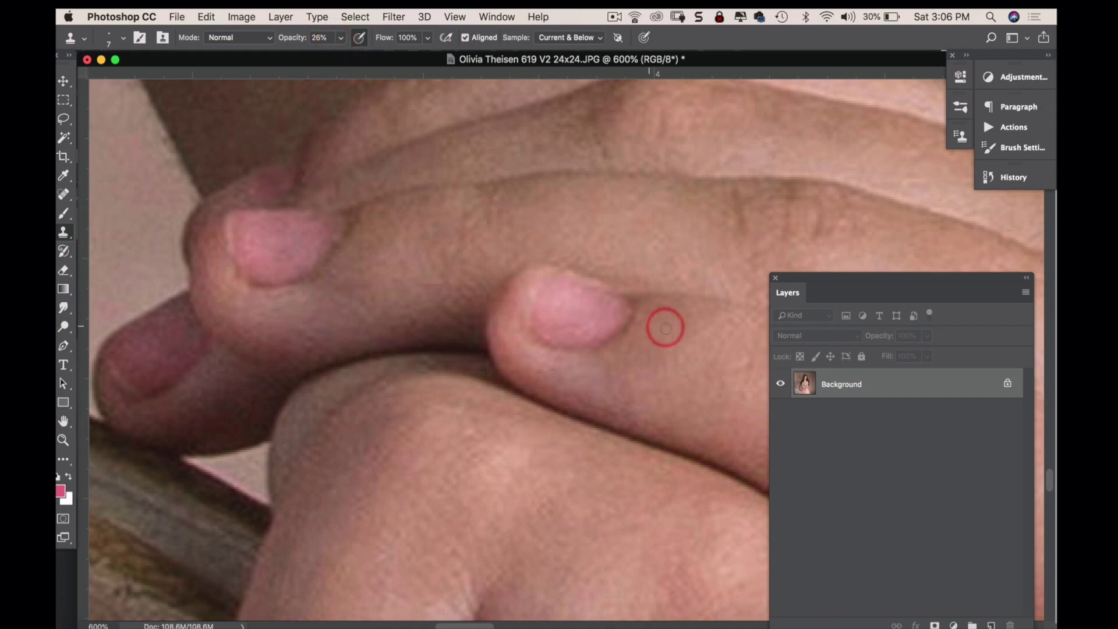
# - Smooth uneven spots on the remaining fingernails of the upper hand and the lower hand's little fingernail with the Clone Stamp at 26% opacity
pyautogui.moveTo(570, 323)
pyautogui.mouseDown()
pyautogui.moveTo(599, 317)
pyautogui.moveTo(549, 300)
pyautogui.mouseUp()
pyautogui.moveTo(249, 237); pyautogui.dragTo(272, 233)
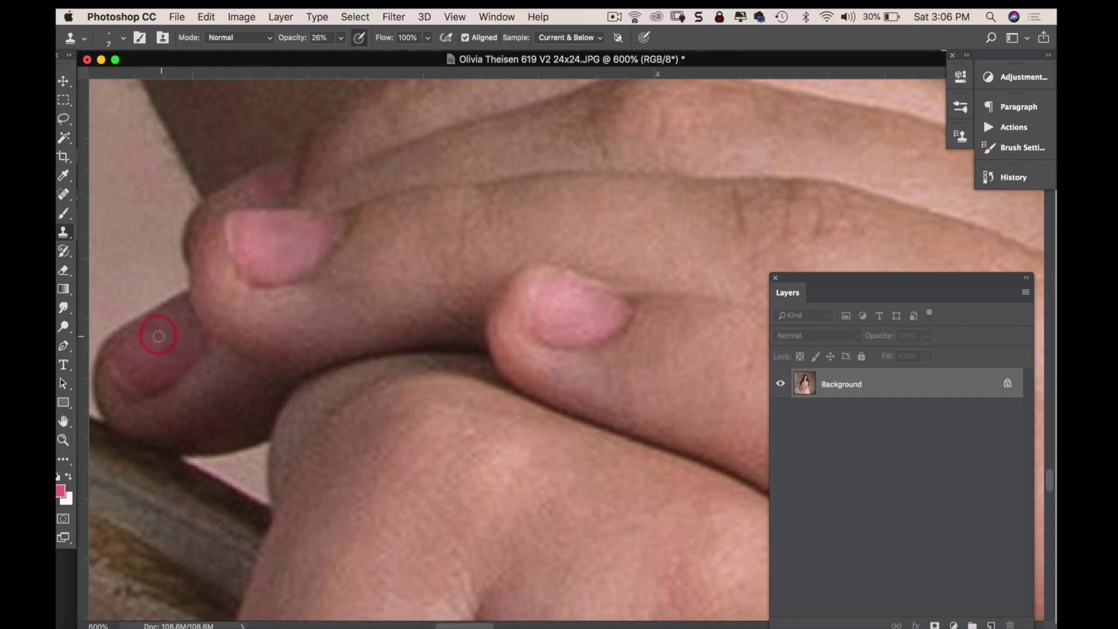
pyautogui.moveTo(431, 559); pyautogui.dragTo(373, 292)
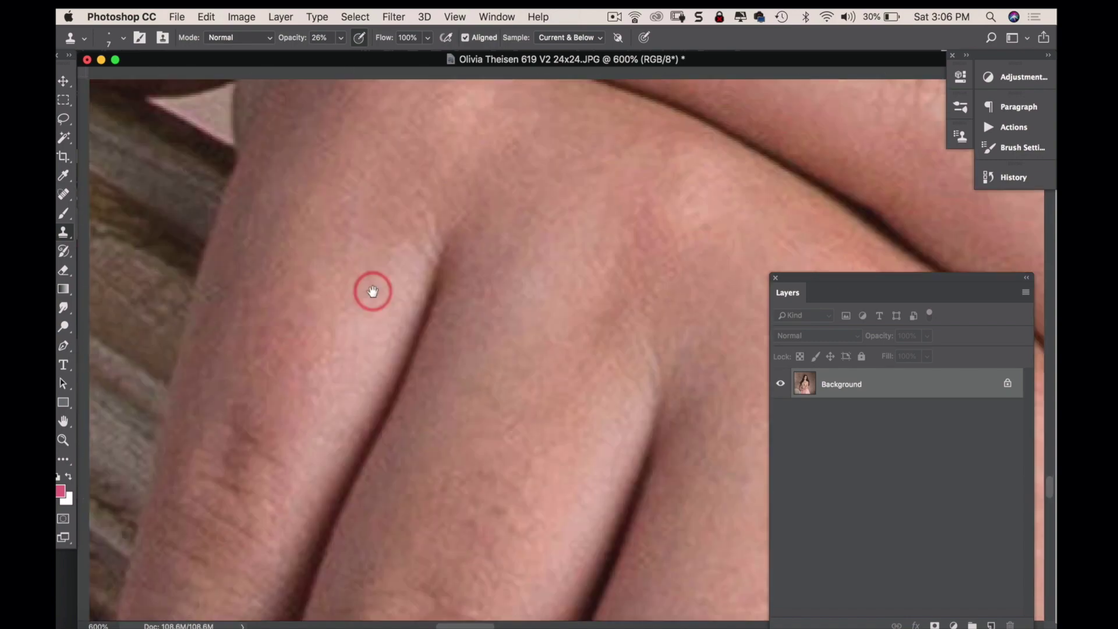
pyautogui.moveTo(455, 495); pyautogui.dragTo(521, 193)
pyautogui.moveTo(284, 288); pyautogui.dragTo(432, 180)
pyautogui.moveTo(399, 443); pyautogui.dragTo(345, 315)
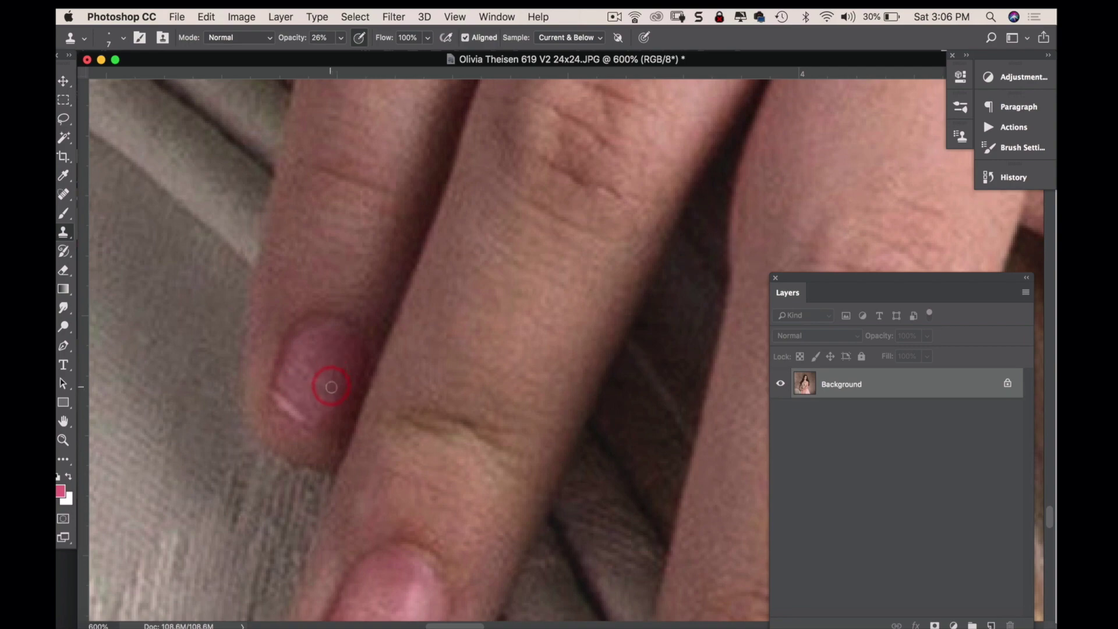
pyautogui.moveTo(331, 387); pyautogui.dragTo(425, 292)
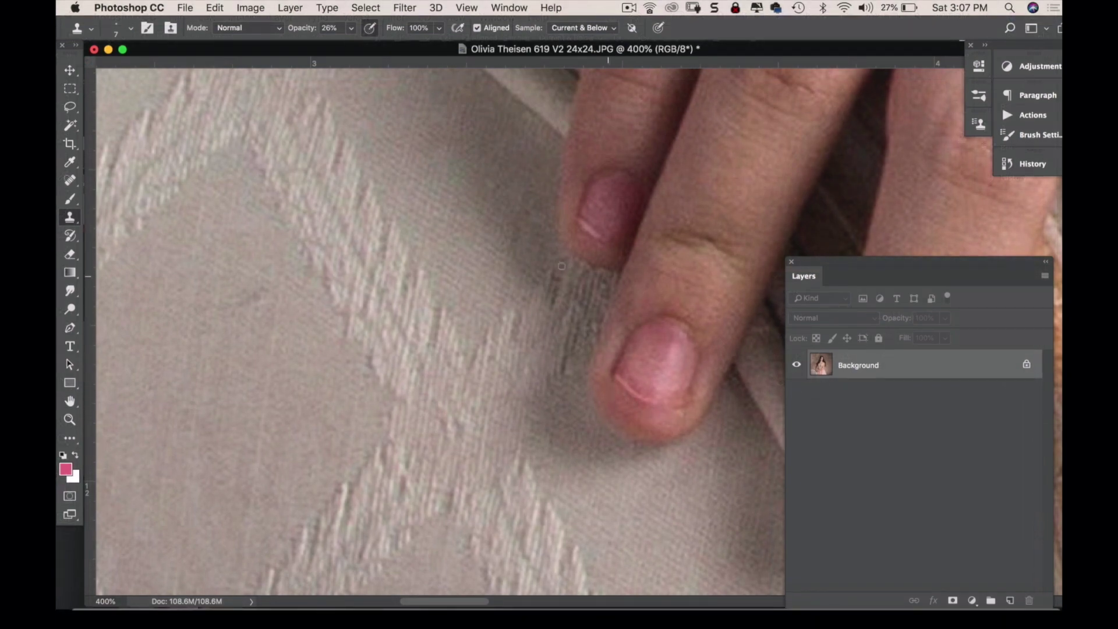
# - Lighten the lower hand's fingernails and nail edges with the Dodge Tool on Midtones at 21% exposure, using brush sizes 15 and 6
pyautogui.click(71, 308)
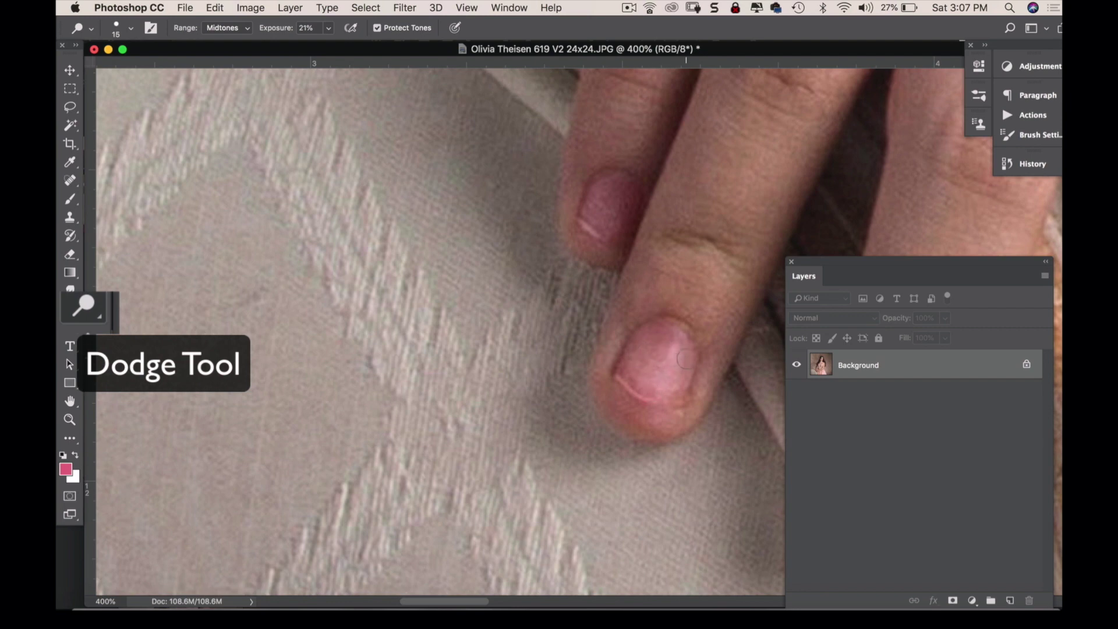
pyautogui.moveTo(680, 313); pyautogui.dragTo(363, 163)
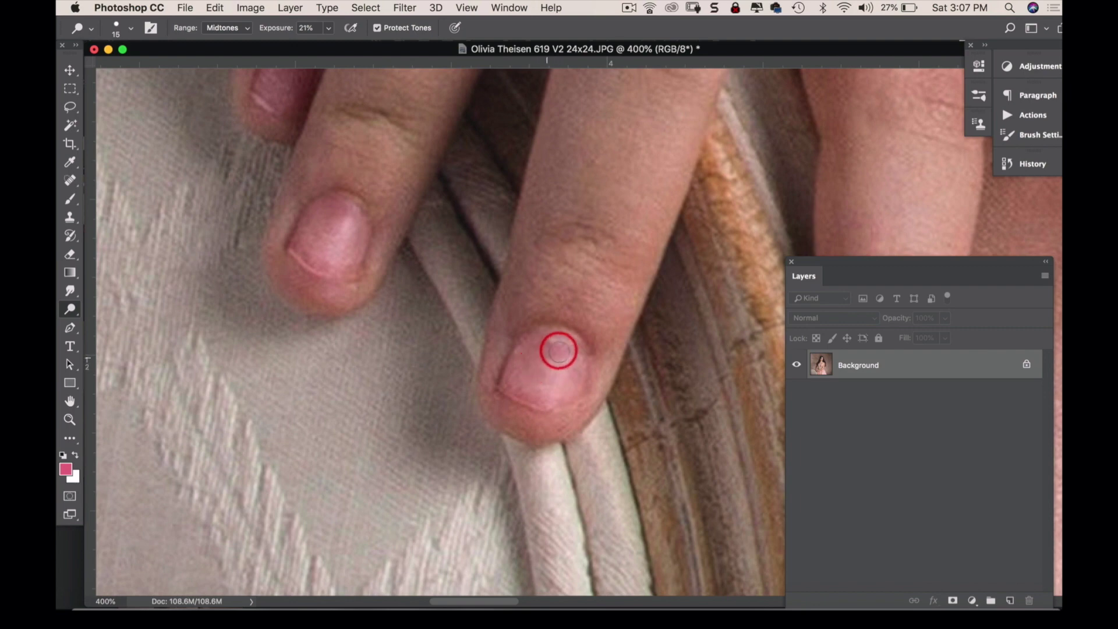
pyautogui.moveTo(560, 351)
pyautogui.mouseDown()
pyautogui.moveTo(570, 359)
pyautogui.moveTo(550, 392)
pyautogui.moveTo(592, 340)
pyautogui.mouseUp()
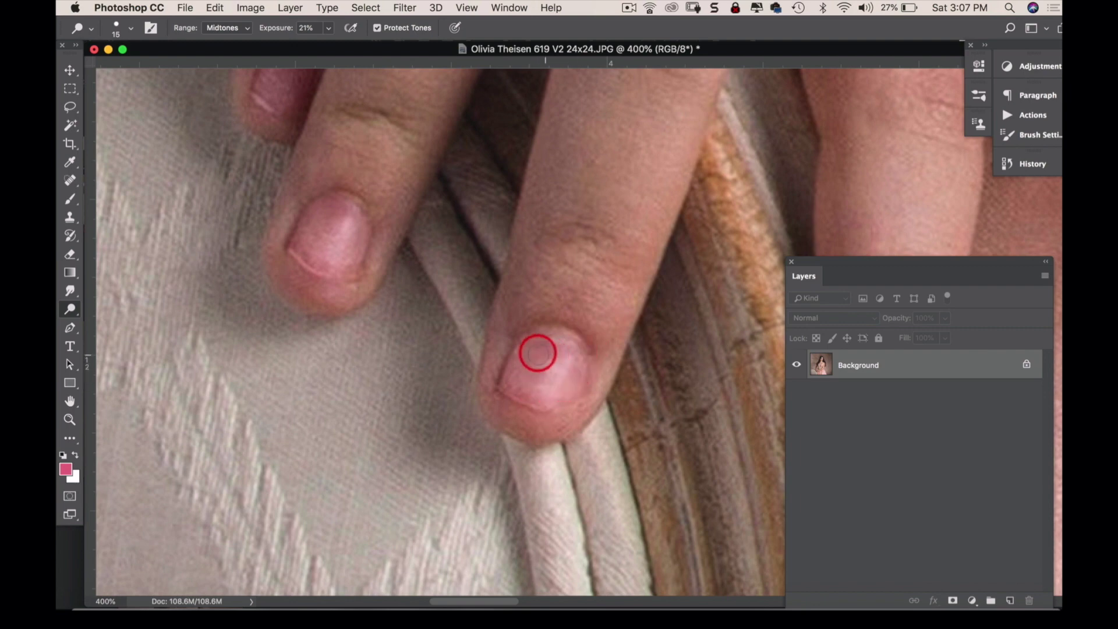
pyautogui.moveTo(519, 343); pyautogui.dragTo(516, 360)
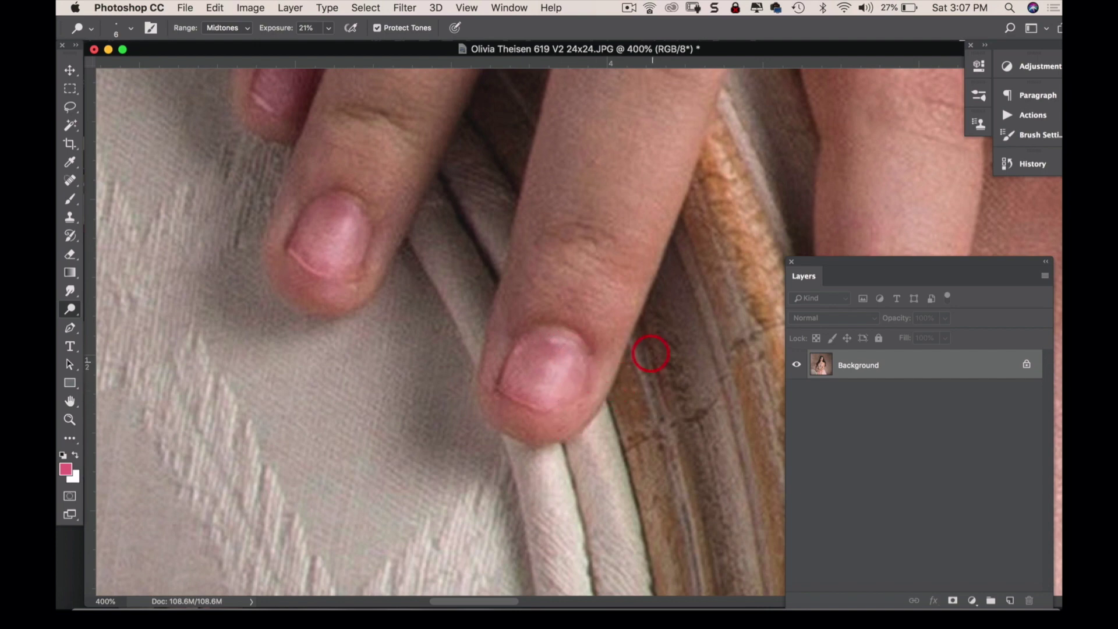
pyautogui.moveTo(421, 321); pyautogui.dragTo(245, 297)
pyautogui.moveTo(699, 401)
pyautogui.mouseDown()
pyautogui.moveTo(503, 365)
pyautogui.moveTo(532, 359)
pyautogui.moveTo(484, 330)
pyautogui.moveTo(500, 315)
pyautogui.moveTo(479, 312)
pyautogui.moveTo(479, 324)
pyautogui.moveTo(515, 369)
pyautogui.moveTo(494, 287)
pyautogui.mouseUp()
pyautogui.hscroll(-10, 494, 287)
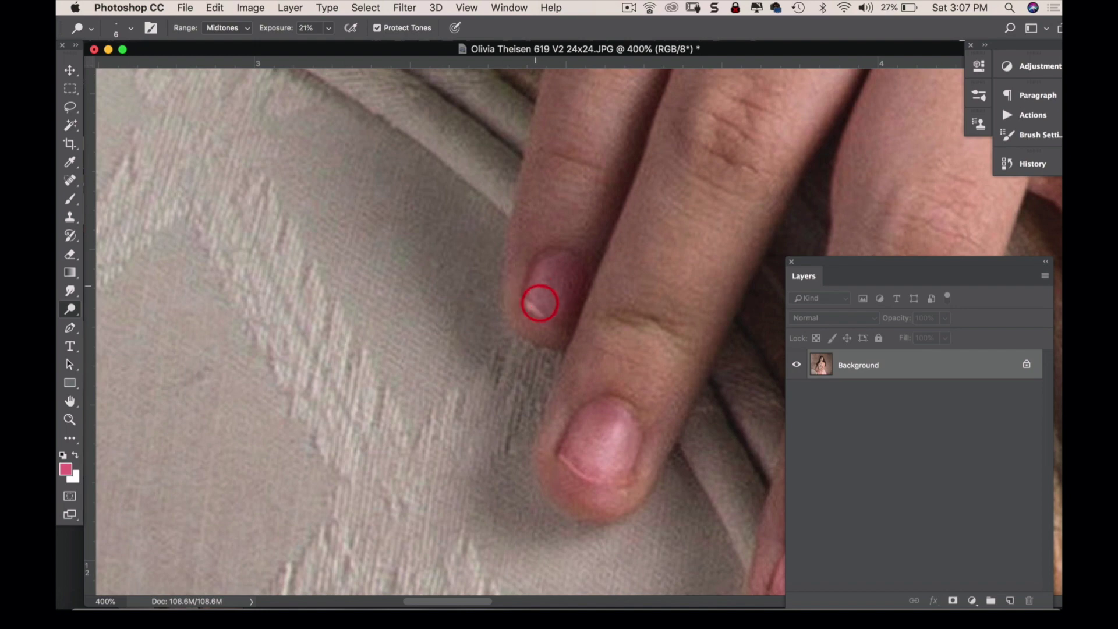
pyautogui.moveTo(552, 232)
pyautogui.mouseDown()
pyautogui.moveTo(549, 344)
pyautogui.moveTo(474, 317)
pyautogui.moveTo(459, 247)
pyautogui.mouseUp()
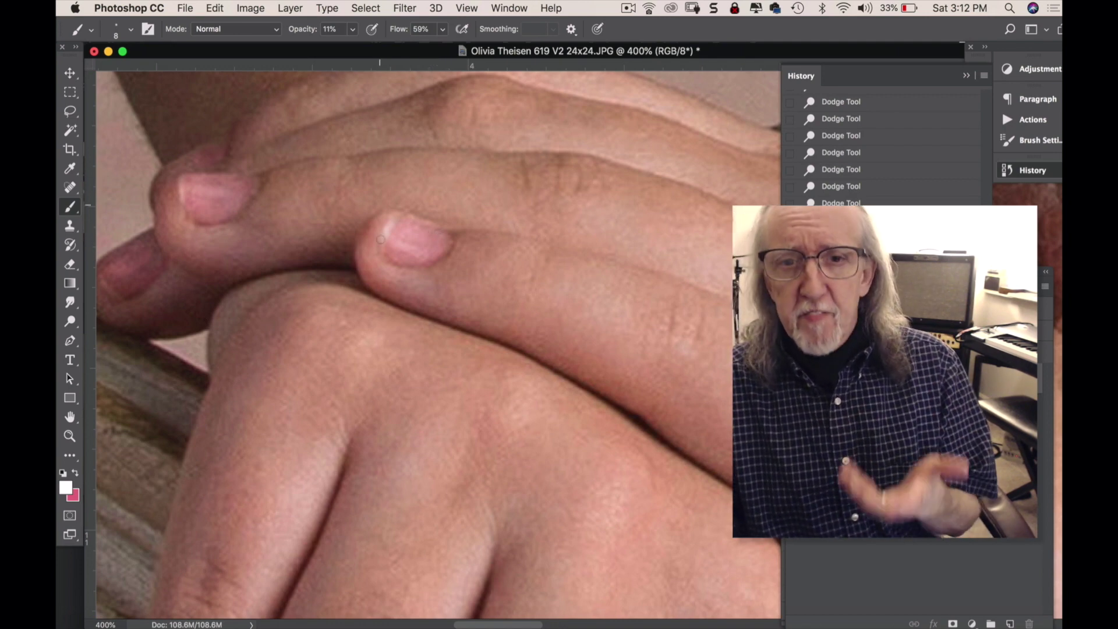
# - Paint soft white tips on the upper hand's fingernails with a size 8 white brush in Normal mode at 11% opacity
pyautogui.keyDown('super'); pyautogui.click(408, 218); pyautogui.keyUp('super')
pyautogui.moveTo(564, 297); pyautogui.dragTo(410, 129)
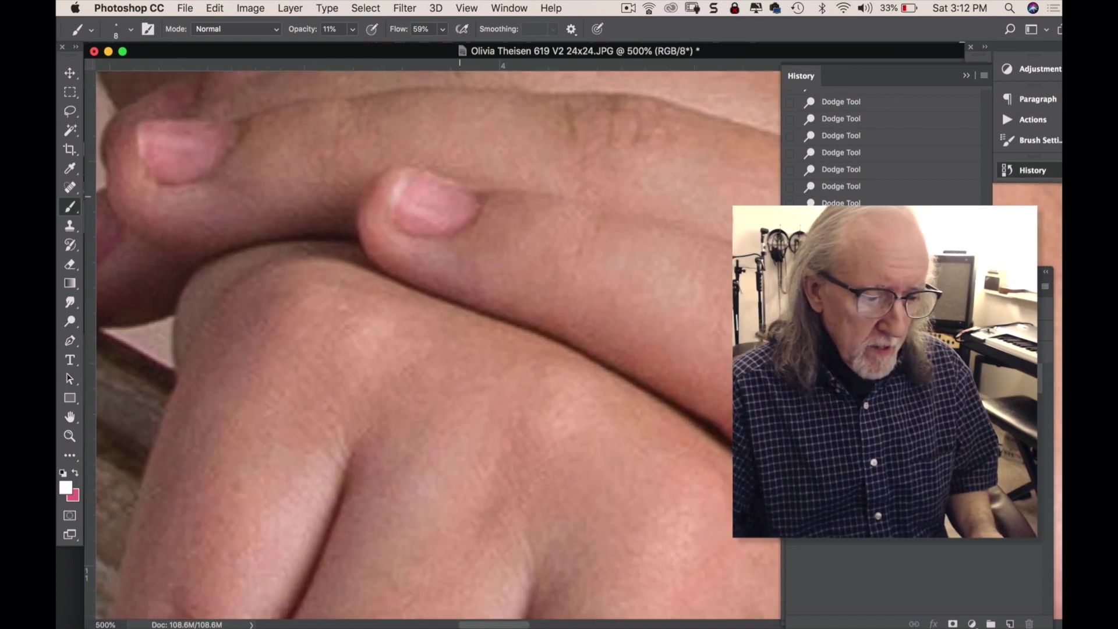
pyautogui.click(394, 232)
pyautogui.moveTo(395, 228)
pyautogui.mouseDown()
pyautogui.moveTo(427, 210)
pyautogui.moveTo(394, 200)
pyautogui.moveTo(459, 228)
pyautogui.moveTo(182, 140)
pyautogui.moveTo(147, 142)
pyautogui.moveTo(150, 130)
pyautogui.moveTo(158, 167)
pyautogui.moveTo(180, 138)
pyautogui.moveTo(385, 180)
pyautogui.moveTo(394, 137)
pyautogui.moveTo(380, 101)
pyautogui.mouseUp()
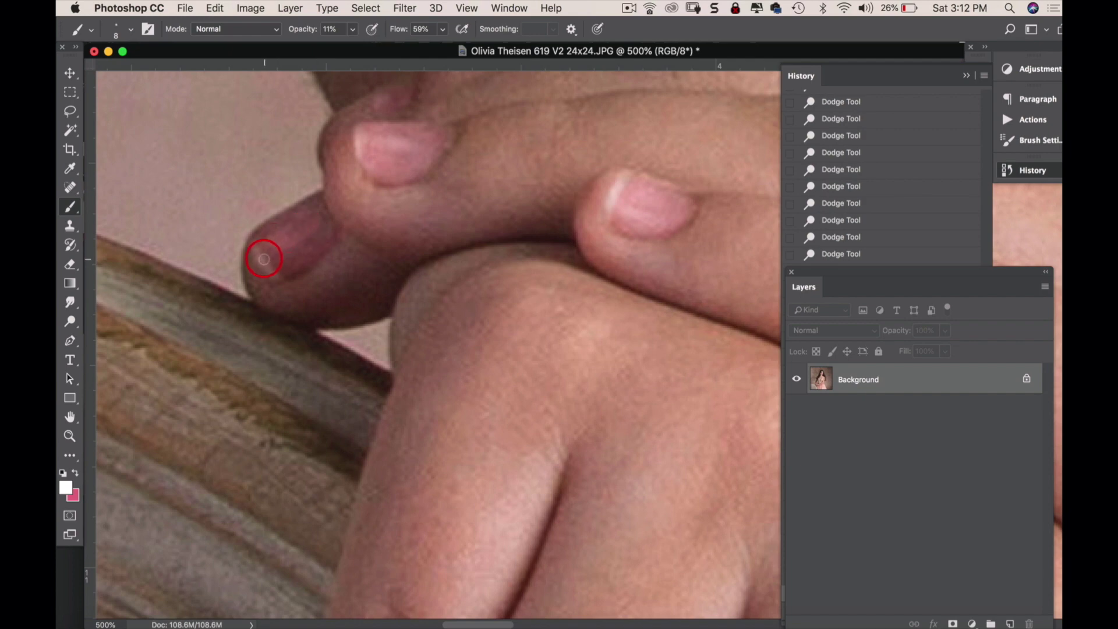
pyautogui.moveTo(264, 258); pyautogui.dragTo(284, 240)
# - Clear the selection and paint soft white tips along the edges of the lower hand's fingernails with the same low-opacity white brush
pyautogui.moveTo(409, 290); pyautogui.dragTo(382, 128)
pyautogui.moveTo(399, 292); pyautogui.dragTo(396, 143)
pyautogui.moveTo(332, 361); pyautogui.dragTo(377, 160)
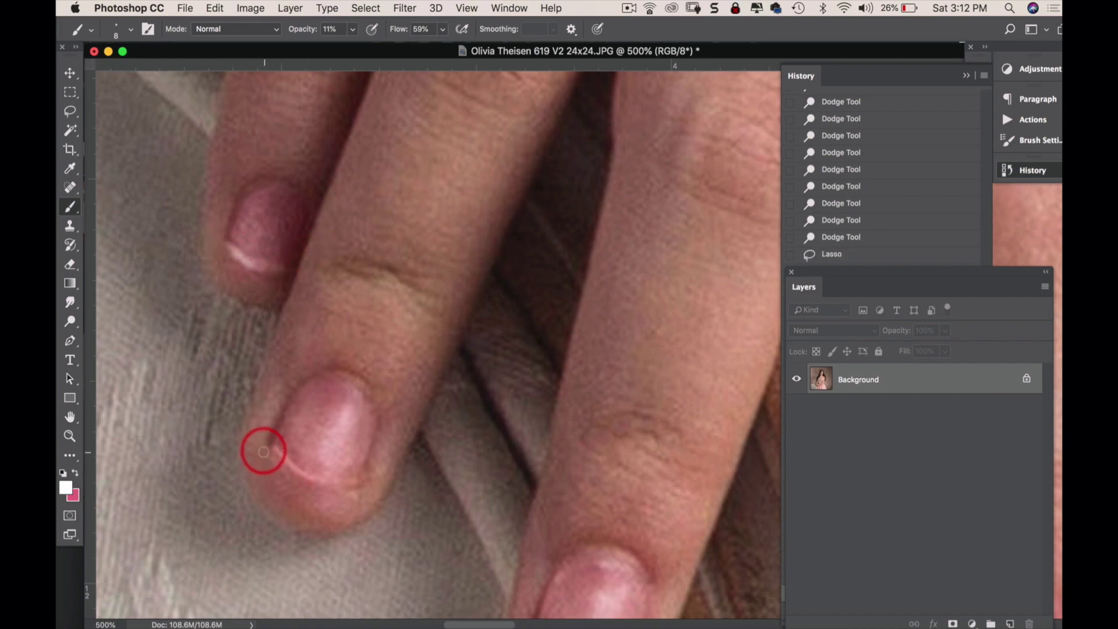
pyautogui.moveTo(272, 445)
pyautogui.mouseDown()
pyautogui.moveTo(306, 470)
pyautogui.moveTo(291, 474)
pyautogui.moveTo(352, 489)
pyautogui.moveTo(320, 485)
pyautogui.moveTo(346, 478)
pyautogui.moveTo(333, 485)
pyautogui.moveTo(361, 455)
pyautogui.moveTo(382, 359)
pyautogui.moveTo(283, 245)
pyautogui.mouseUp()
pyautogui.moveTo(190, 270)
pyautogui.mouseDown()
pyautogui.moveTo(202, 253)
pyautogui.moveTo(220, 256)
pyautogui.mouseUp()
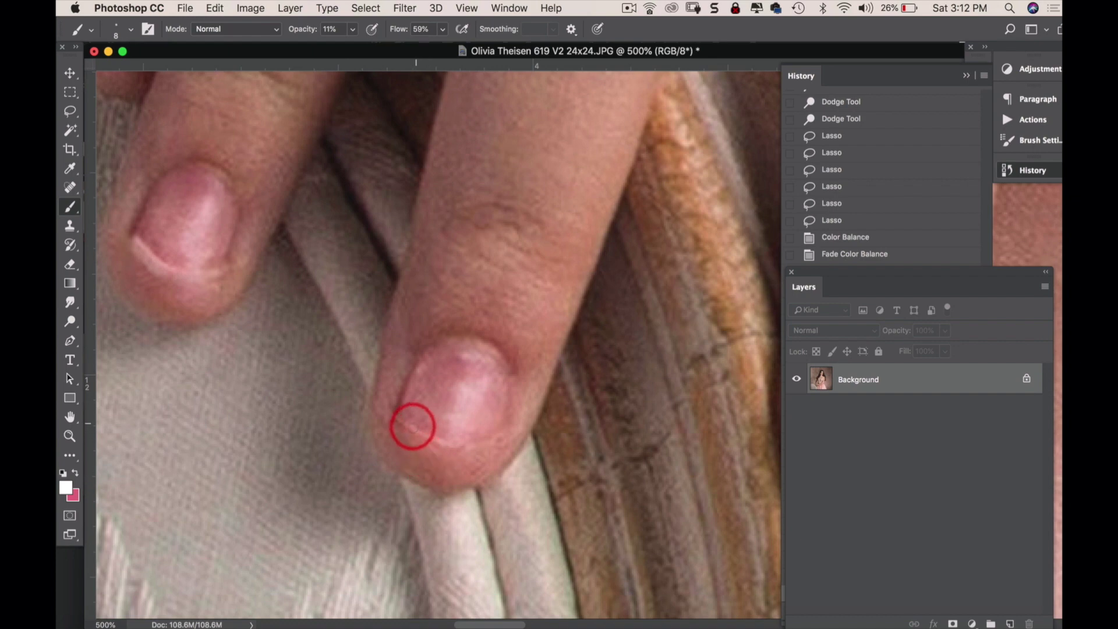
pyautogui.hotkey('ctrl', 'd')
pyautogui.moveTo(412, 433); pyautogui.dragTo(499, 435)
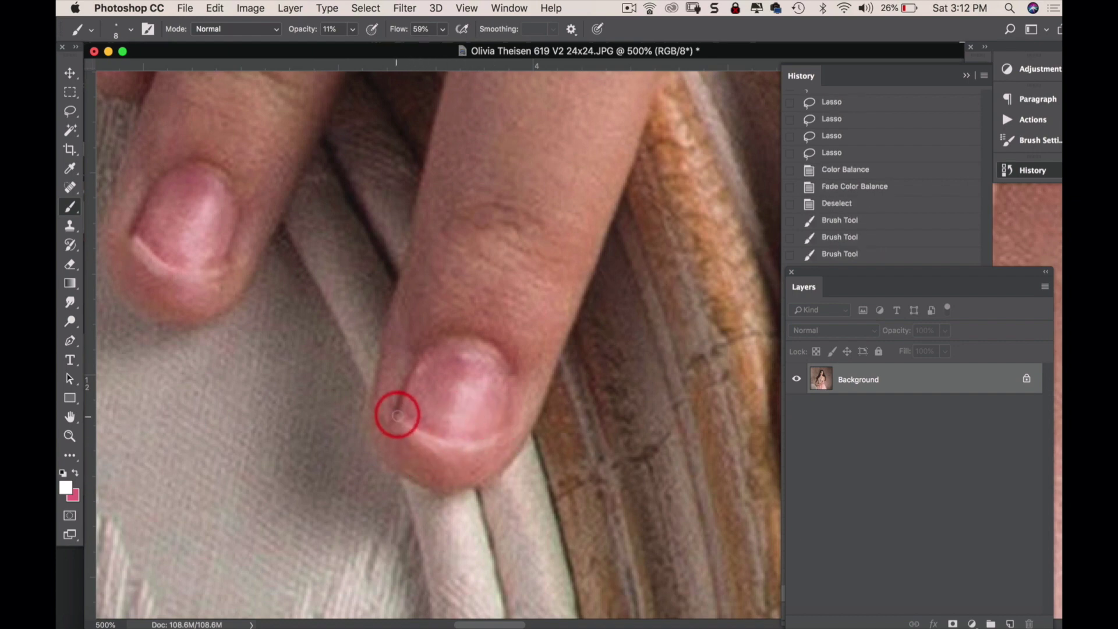
pyautogui.moveTo(397, 410)
pyautogui.mouseDown()
pyautogui.moveTo(469, 449)
pyautogui.moveTo(487, 407)
pyautogui.moveTo(467, 397)
pyautogui.moveTo(449, 434)
pyautogui.mouseUp()
pyautogui.moveTo(511, 507); pyautogui.dragTo(370, 425)
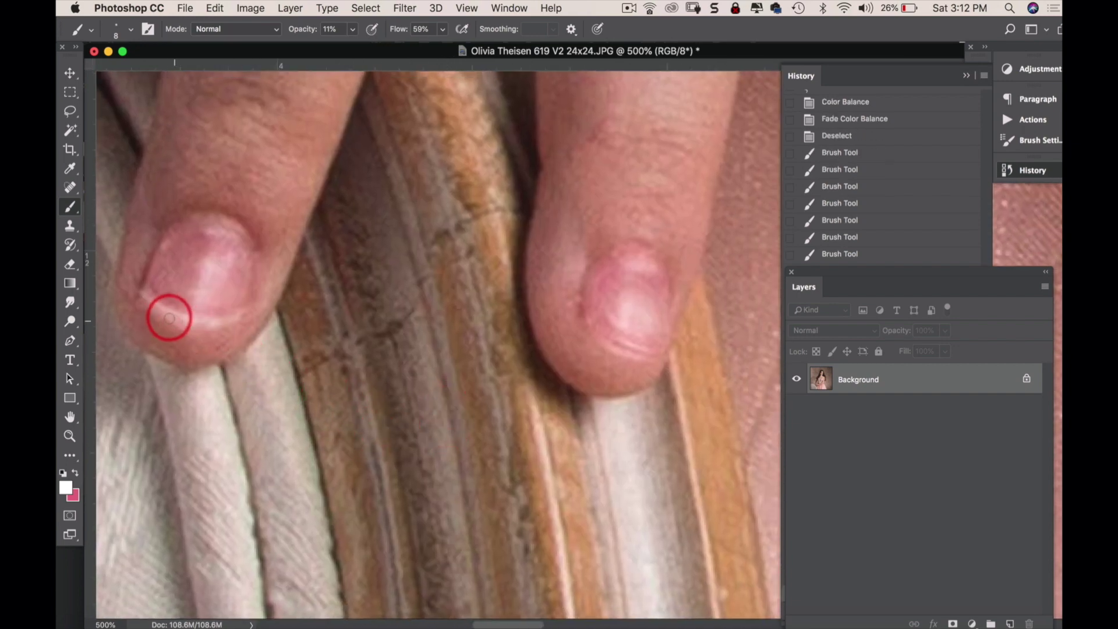
pyautogui.moveTo(162, 311)
pyautogui.mouseDown()
pyautogui.moveTo(206, 329)
pyautogui.moveTo(254, 319)
pyautogui.mouseUp()
pyautogui.moveTo(576, 312)
pyautogui.mouseDown()
pyautogui.moveTo(567, 351)
pyautogui.moveTo(602, 337)
pyautogui.moveTo(594, 331)
pyautogui.moveTo(658, 345)
pyautogui.moveTo(620, 355)
pyautogui.moveTo(669, 347)
pyautogui.moveTo(628, 354)
pyautogui.moveTo(654, 355)
pyautogui.moveTo(607, 340)
pyautogui.moveTo(668, 312)
pyautogui.moveTo(658, 304)
pyautogui.moveTo(659, 347)
pyautogui.mouseUp()
# - Check the retouched fingernails against the whole portrait at reduced magnification down to 33.3%
pyautogui.keyDown('alt'); pyautogui.click(524, 370); pyautogui.keyUp('alt')
pyautogui.keyDown('alt'); pyautogui.click(523, 369); pyautogui.keyUp('alt')
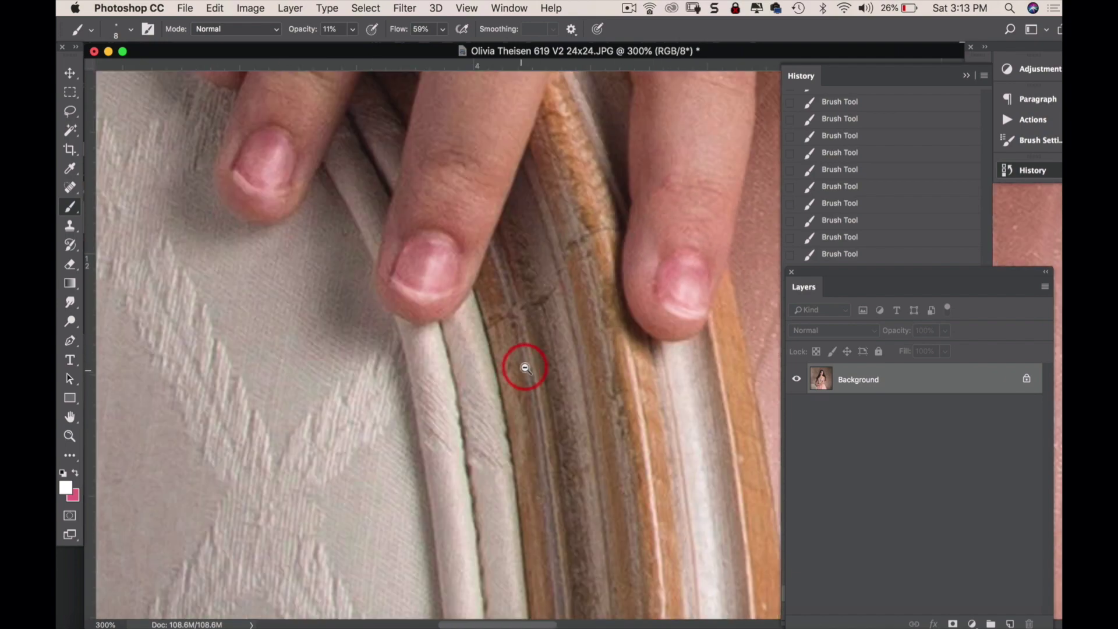
pyautogui.keyDown('alt'); pyautogui.click(542, 362); pyautogui.keyUp('alt')
pyautogui.keyDown('alt'); pyautogui.click(557, 357); pyautogui.keyUp('alt')
pyautogui.keyDown('alt'); pyautogui.click(530, 355); pyautogui.keyUp('alt')
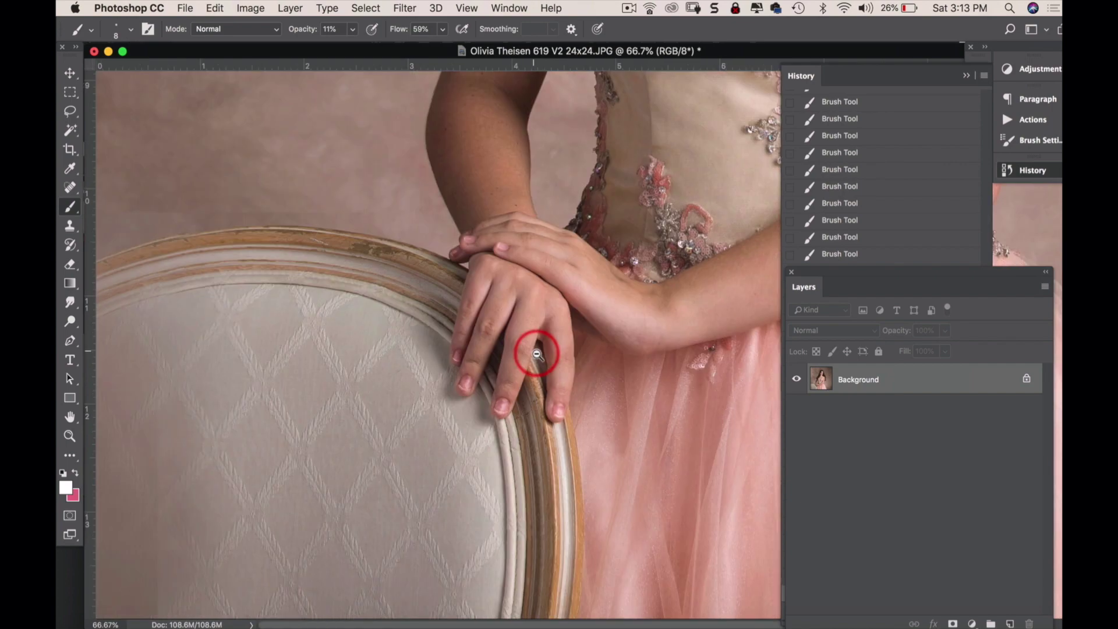
pyautogui.keyDown('alt'); pyautogui.click(524, 399); pyautogui.keyUp('alt')
pyautogui.keyDown('alt'); pyautogui.click(508, 384); pyautogui.keyUp('alt')
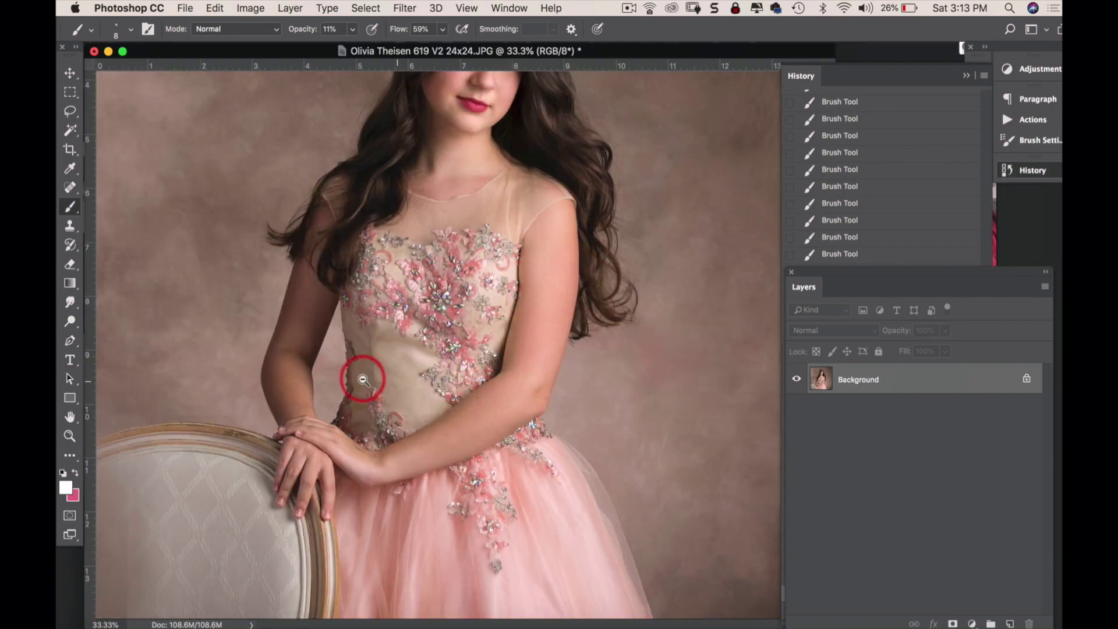
pyautogui.keyDown('super'); pyautogui.click(334, 376); pyautogui.keyUp('super')
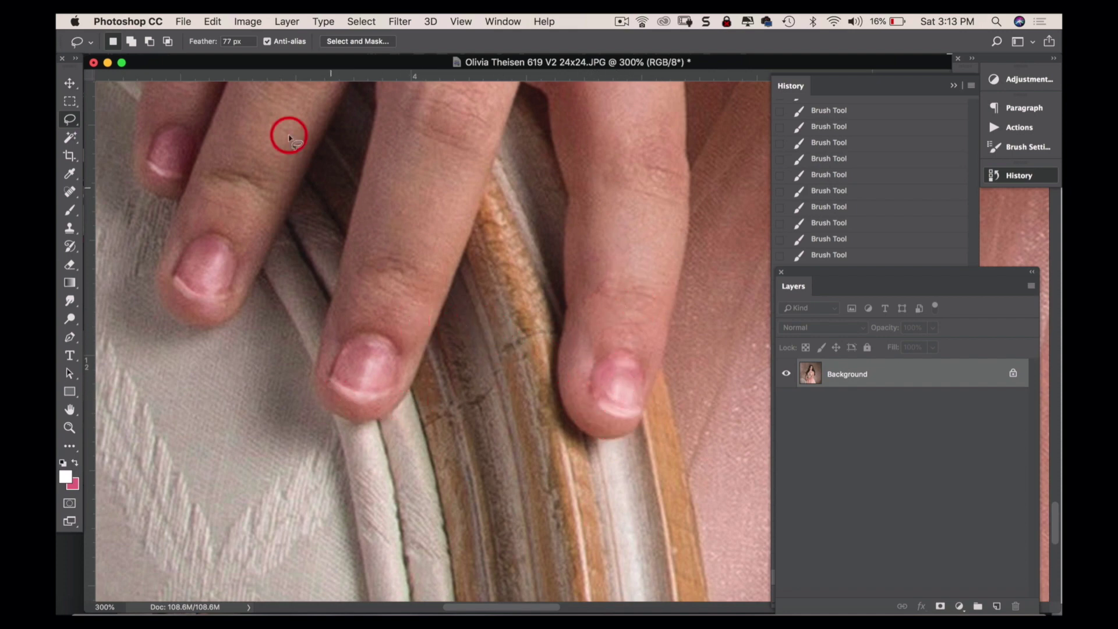
# - Sample a skin tone from the lower hand's fingers as the foreground color with the Eyedropper
pyautogui.click(69, 174)
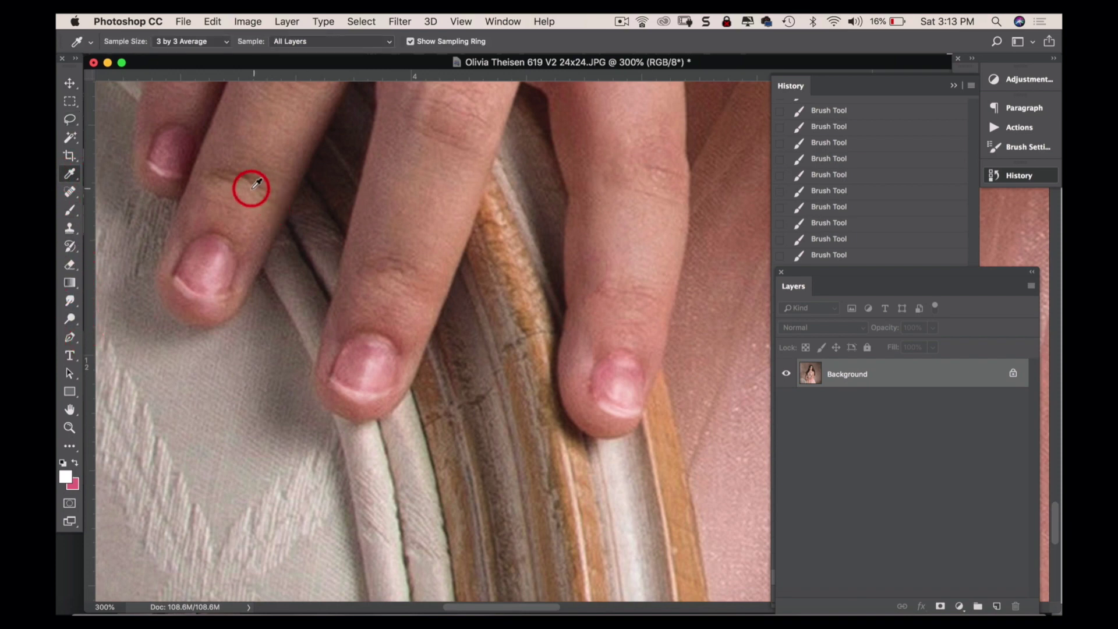
pyautogui.click(251, 196)
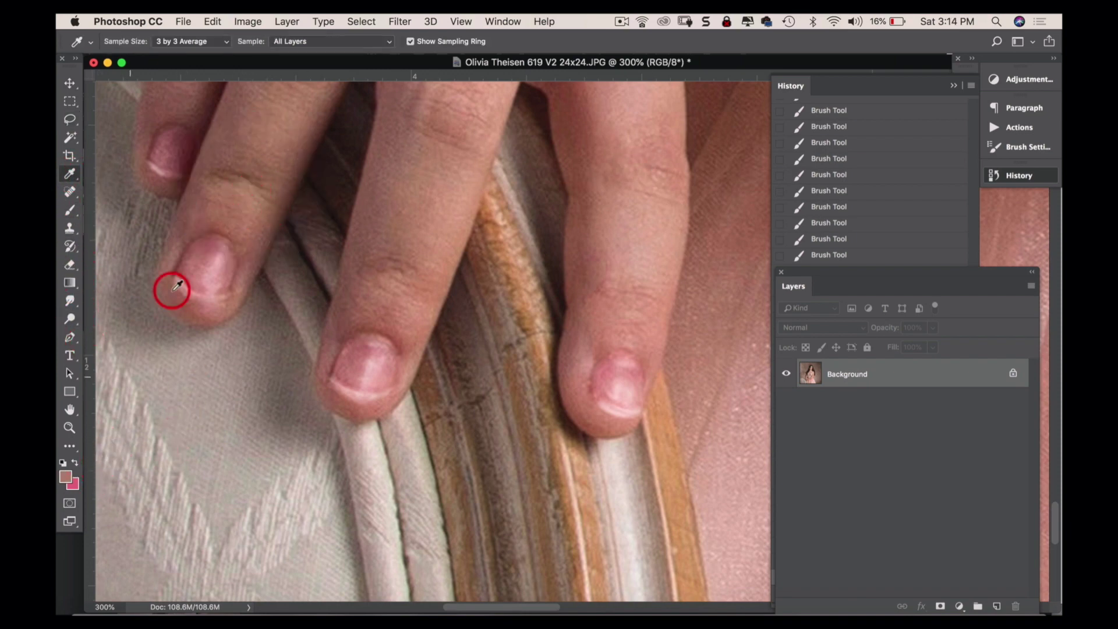
pyautogui.click(419, 235)
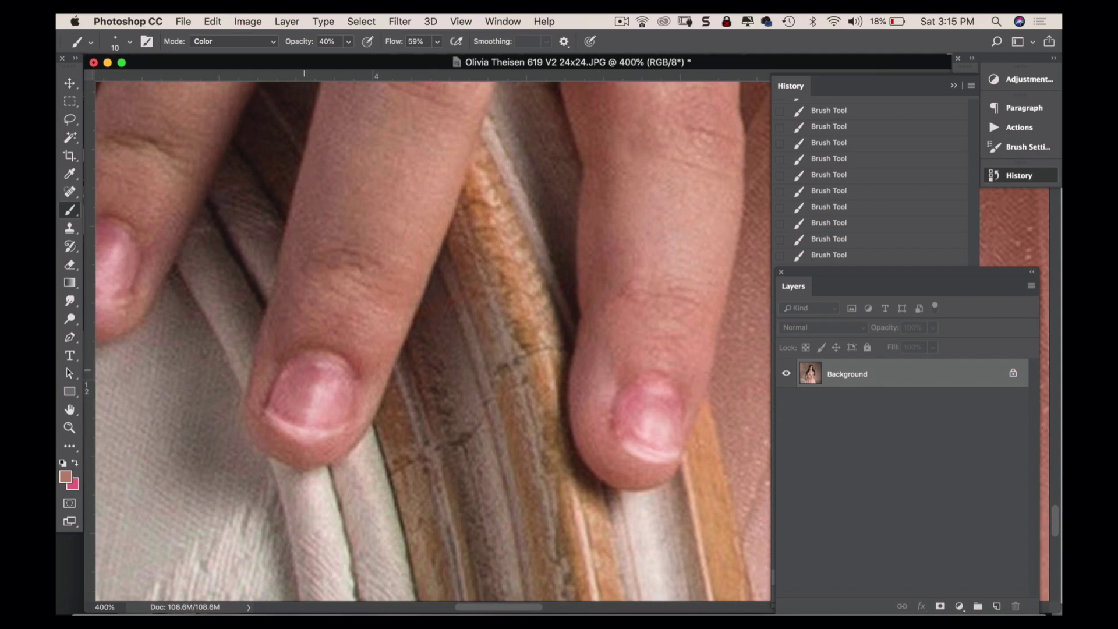
# - Set the foreground color to the yellow-green bec27a for neutralizing the reddish skin around the nails
pyautogui.click(66, 477)
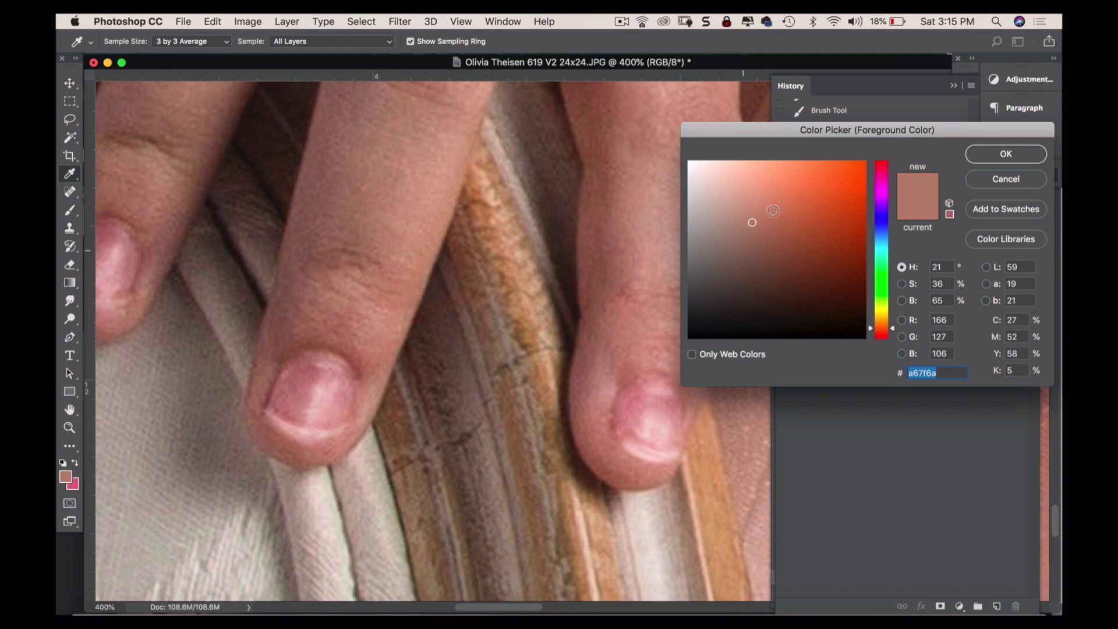
pyautogui.click(882, 268)
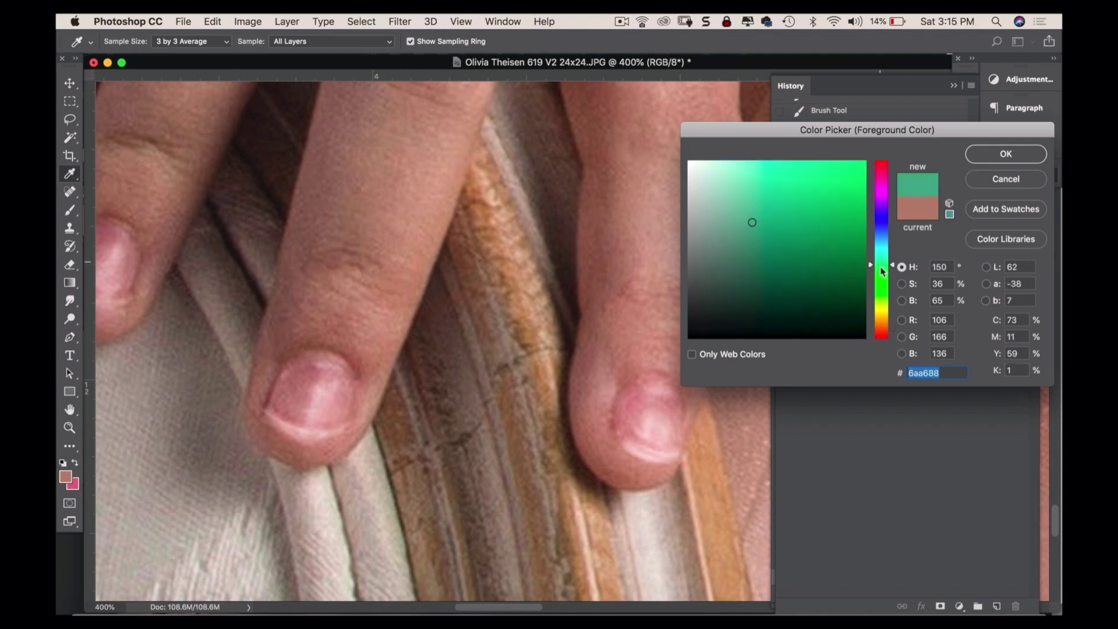
pyautogui.moveTo(883, 272)
pyautogui.mouseDown()
pyautogui.moveTo(873, 307)
pyautogui.moveTo(885, 305)
pyautogui.mouseUp()
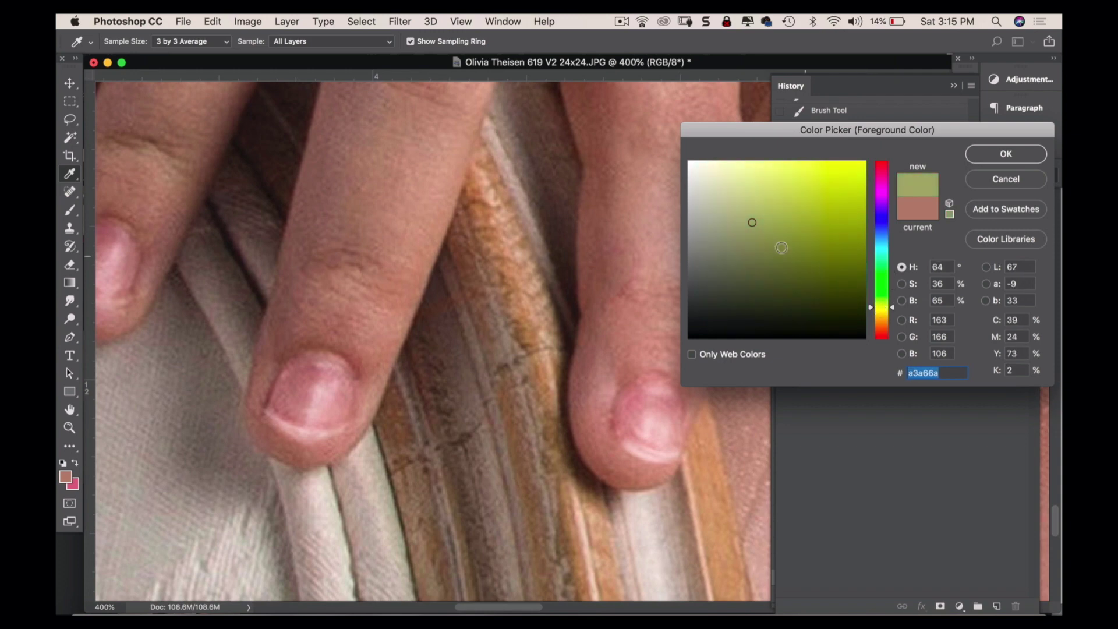
pyautogui.moveTo(782, 248); pyautogui.dragTo(709, 263)
pyautogui.click(751, 201)
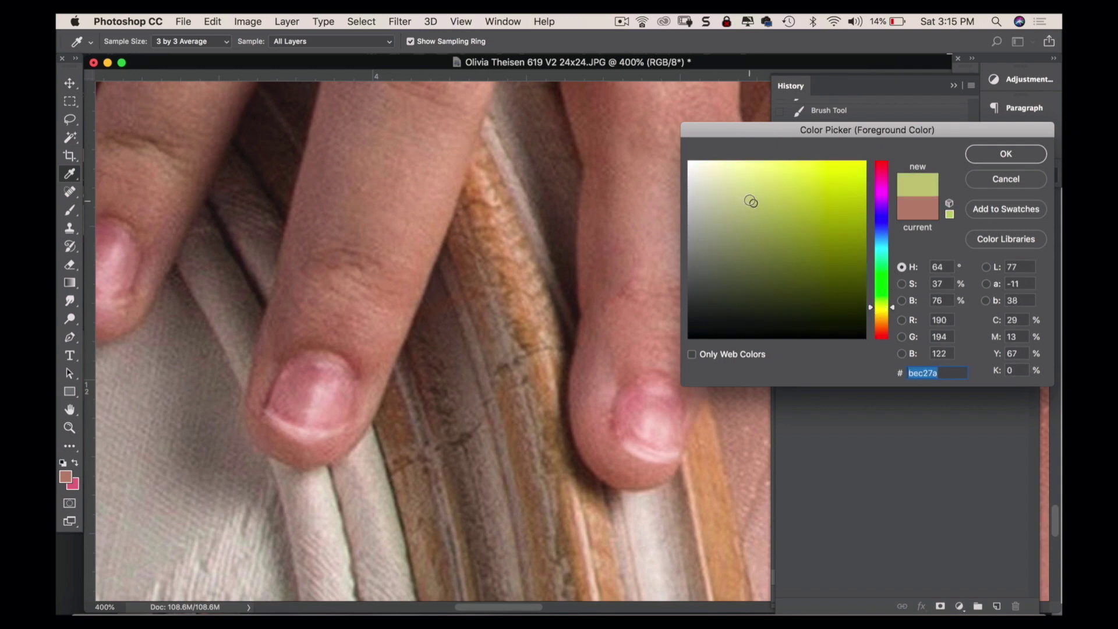
pyautogui.click(1007, 155)
# - Tone down the reddish skin around the lower hand's fingernails using the size 10 Brush in Color mode at 9% opacity
pyautogui.click(348, 42)
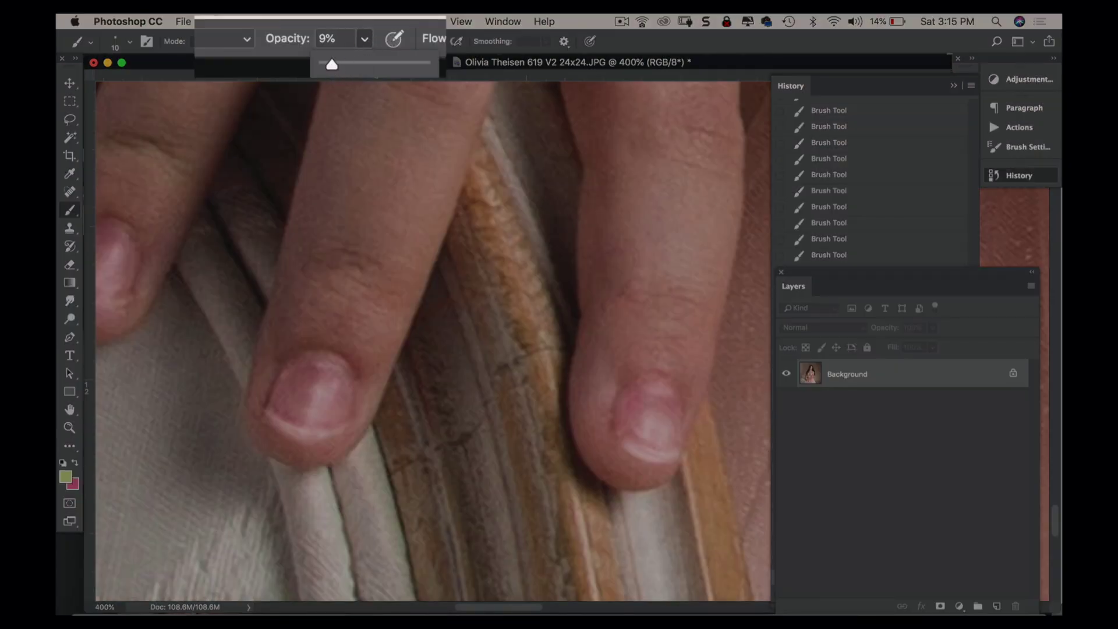
pyautogui.press('Return')
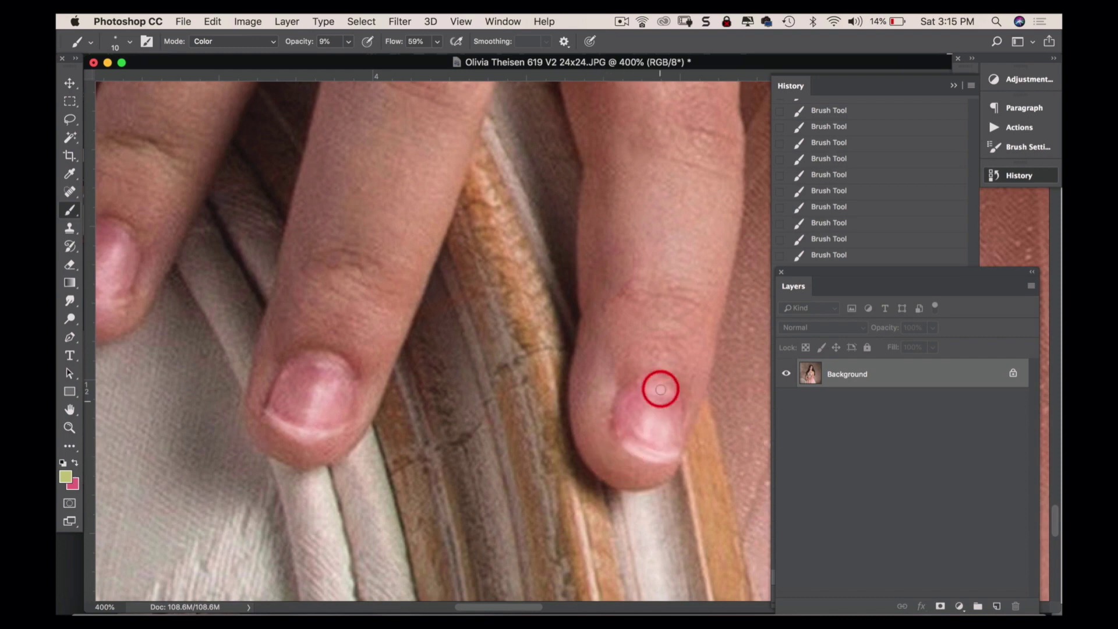
pyautogui.moveTo(586, 353)
pyautogui.mouseDown()
pyautogui.moveTo(588, 401)
pyautogui.moveTo(664, 370)
pyautogui.moveTo(624, 375)
pyautogui.moveTo(637, 364)
pyautogui.moveTo(691, 399)
pyautogui.moveTo(684, 362)
pyautogui.moveTo(645, 467)
pyautogui.mouseUp()
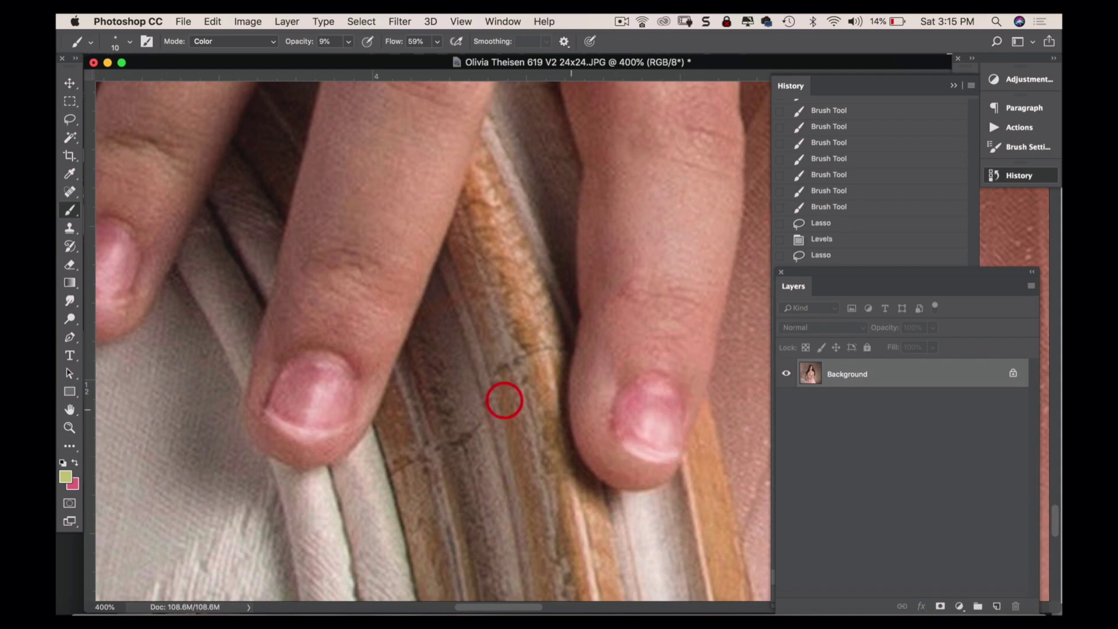
pyautogui.moveTo(290, 379); pyautogui.dragTo(447, 292)
pyautogui.keyDown('super'); pyautogui.click(512, 311); pyautogui.keyUp('super')
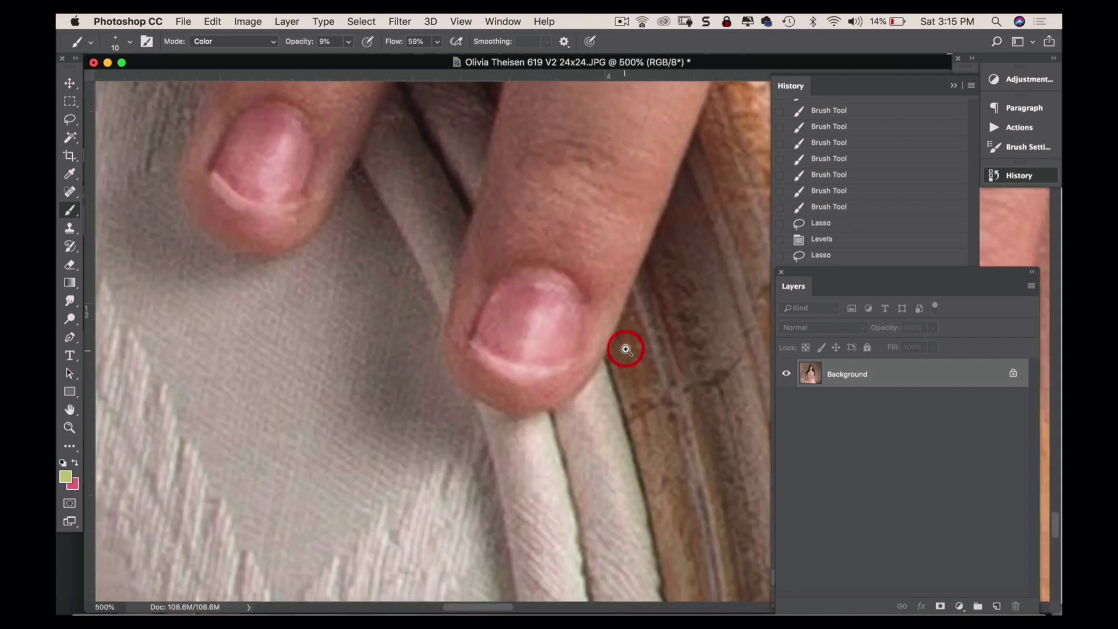
pyautogui.moveTo(594, 317); pyautogui.dragTo(593, 345)
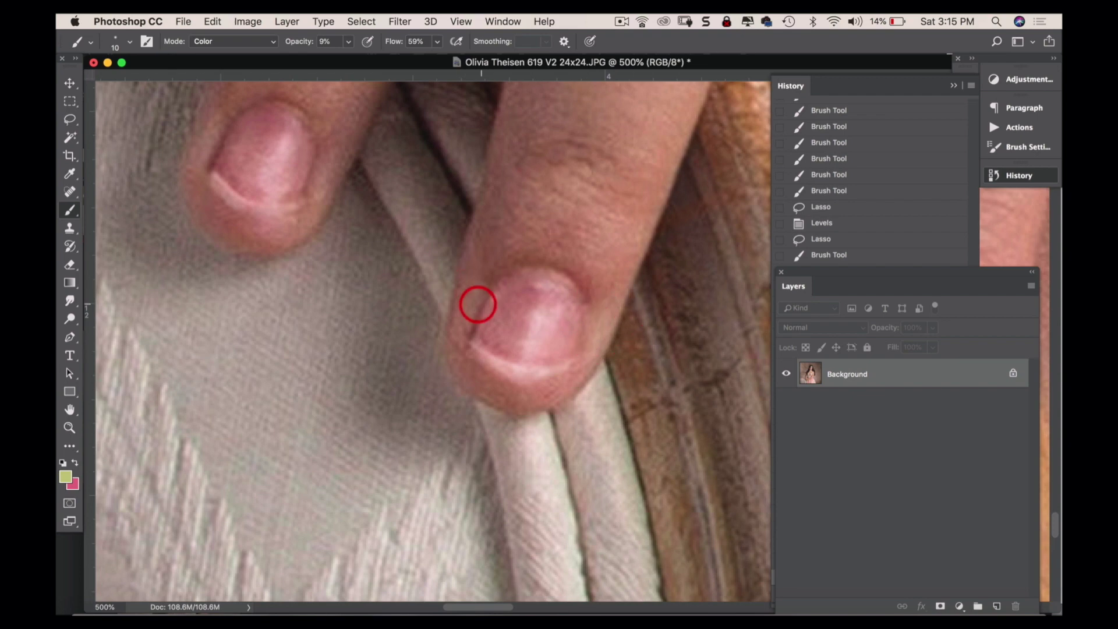
pyautogui.moveTo(471, 355)
pyautogui.mouseDown()
pyautogui.moveTo(508, 391)
pyautogui.moveTo(563, 384)
pyautogui.moveTo(560, 357)
pyautogui.mouseUp()
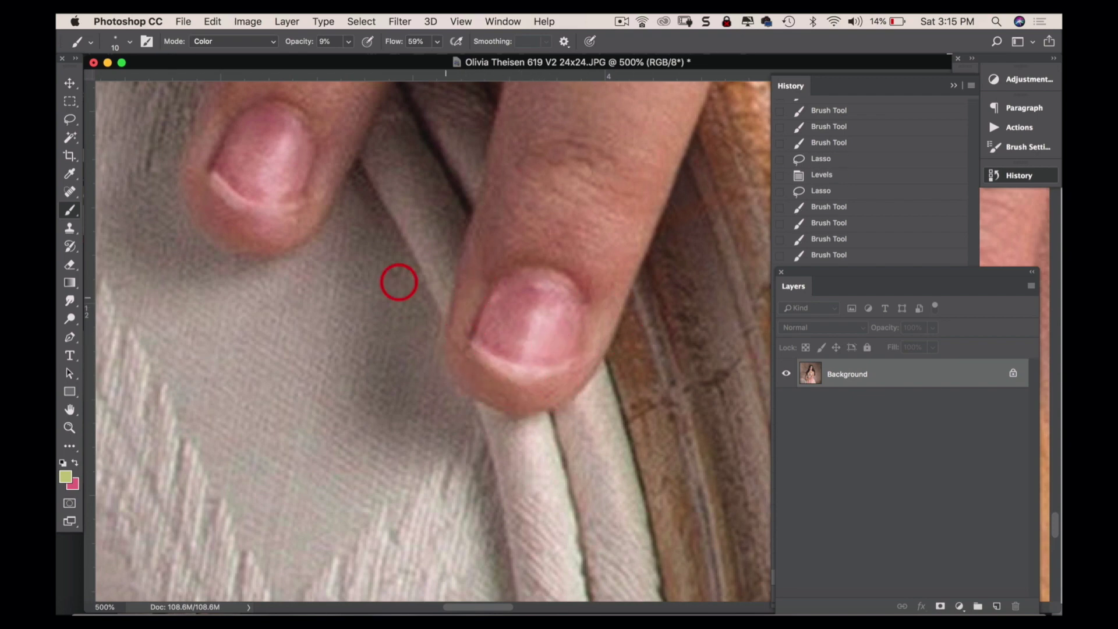
pyautogui.moveTo(413, 382); pyautogui.dragTo(566, 584)
pyautogui.moveTo(403, 298)
pyautogui.mouseDown()
pyautogui.moveTo(371, 334)
pyautogui.moveTo(379, 317)
pyautogui.moveTo(372, 325)
pyautogui.moveTo(436, 303)
pyautogui.moveTo(494, 319)
pyautogui.moveTo(489, 377)
pyautogui.moveTo(483, 364)
pyautogui.moveTo(453, 422)
pyautogui.moveTo(355, 404)
pyautogui.moveTo(425, 447)
pyautogui.moveTo(445, 437)
pyautogui.moveTo(340, 405)
pyautogui.moveTo(445, 434)
pyautogui.moveTo(359, 278)
pyautogui.moveTo(321, 418)
pyautogui.mouseUp()
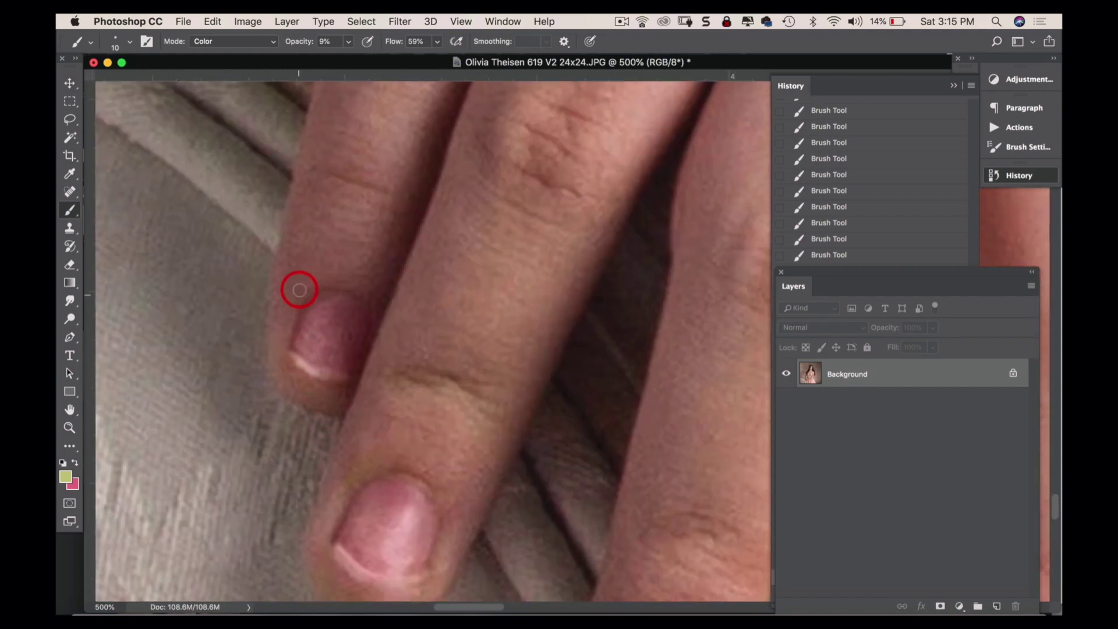
pyautogui.keyDown('alt'); pyautogui.click(554, 361); pyautogui.keyUp('alt')
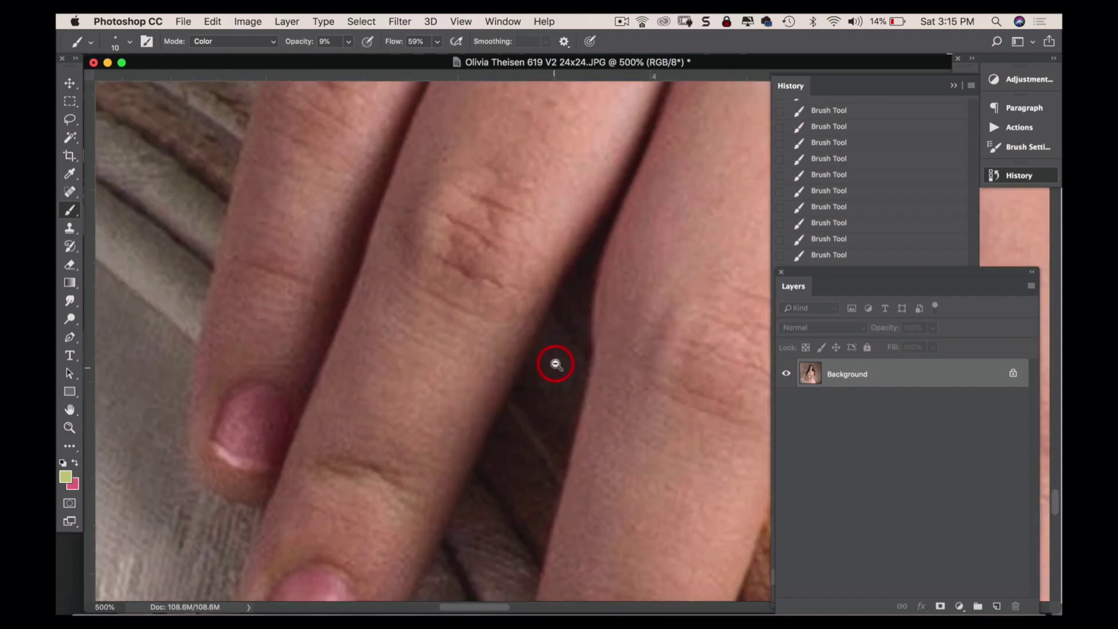
# - Inspect the neutralized skin around the lower hand's fingernails at 200% and 500%, and check the foreground color
pyautogui.keyDown('alt'); pyautogui.click(579, 354); pyautogui.keyUp('alt')
pyautogui.keyDown('alt'); pyautogui.click(471, 226); pyautogui.keyUp('alt')
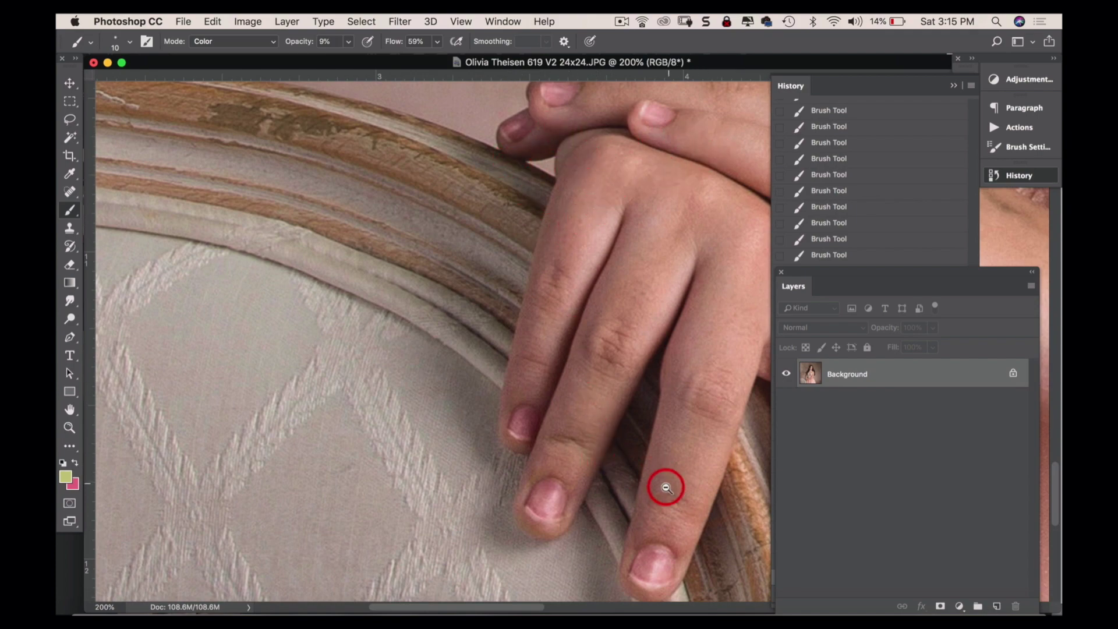
pyautogui.click(636, 454)
pyautogui.click(567, 414)
pyautogui.click(529, 362)
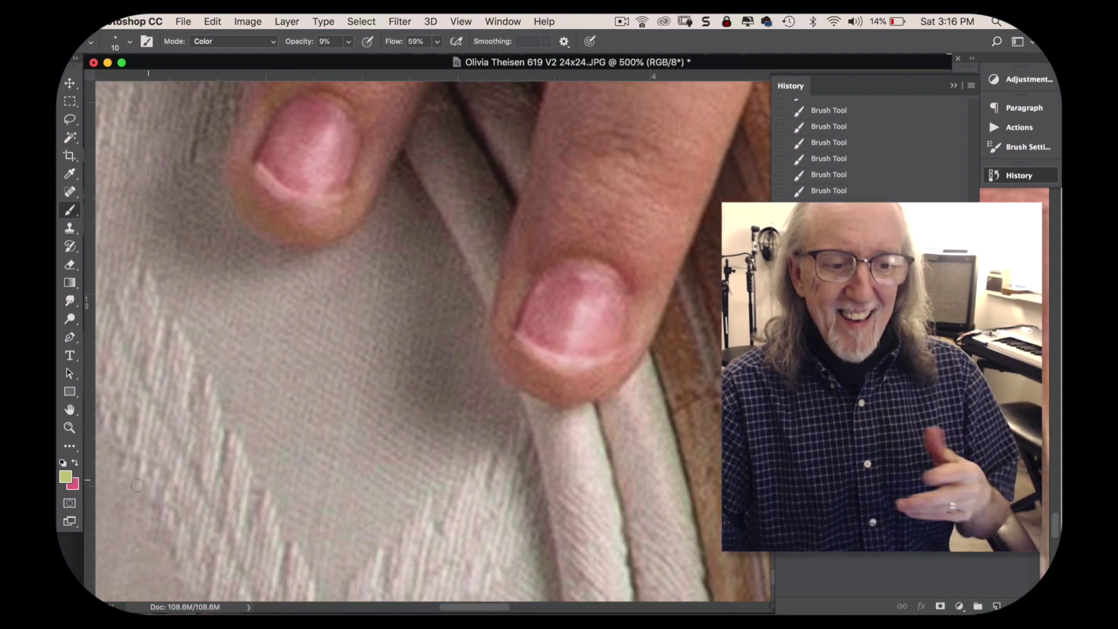
pyautogui.click(67, 478)
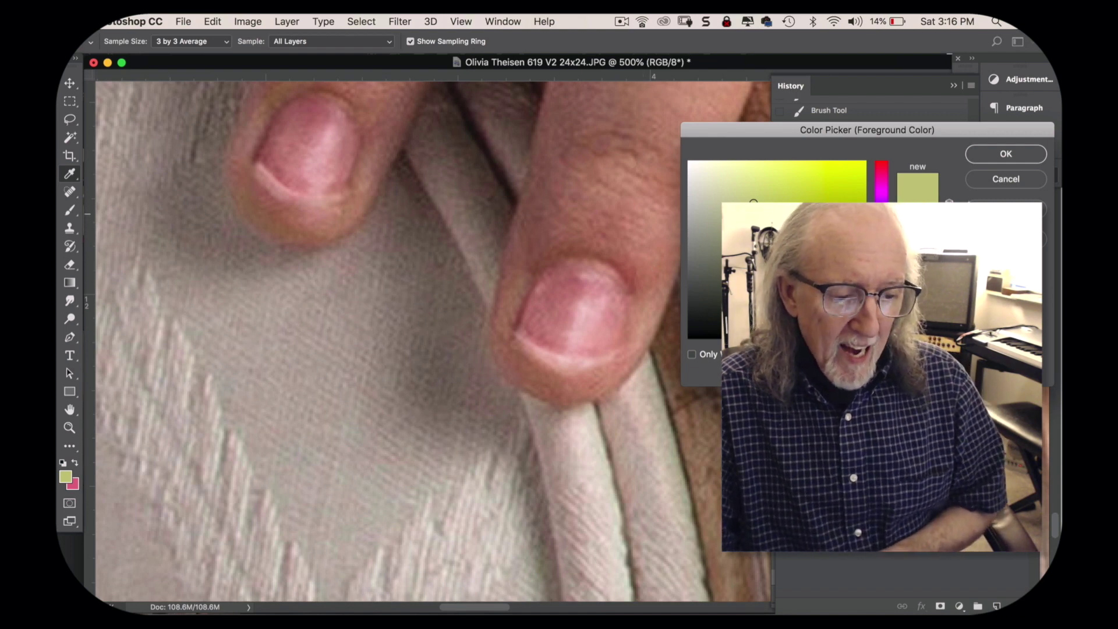
pyautogui.click(1018, 156)
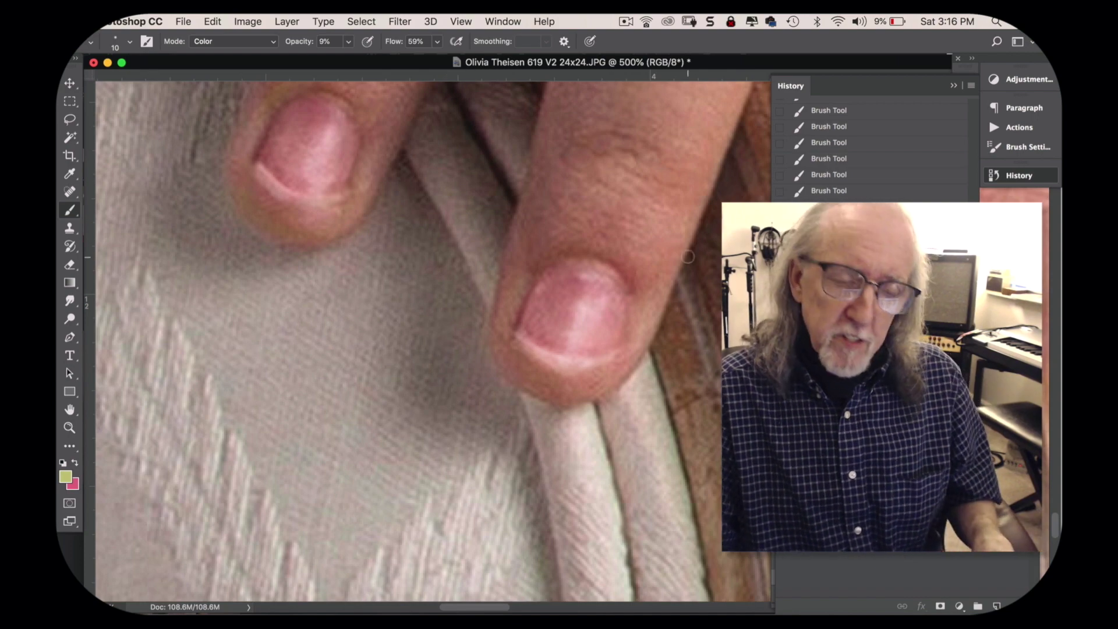
# - Switch to the Clone Stamp with a size 2 brush for refining the middle fingernail's white edge
pyautogui.keyDown('super'); pyautogui.click(302, 245); pyautogui.keyUp('super')
pyautogui.keyDown('super'); pyautogui.click(537, 286); pyautogui.keyUp('super')
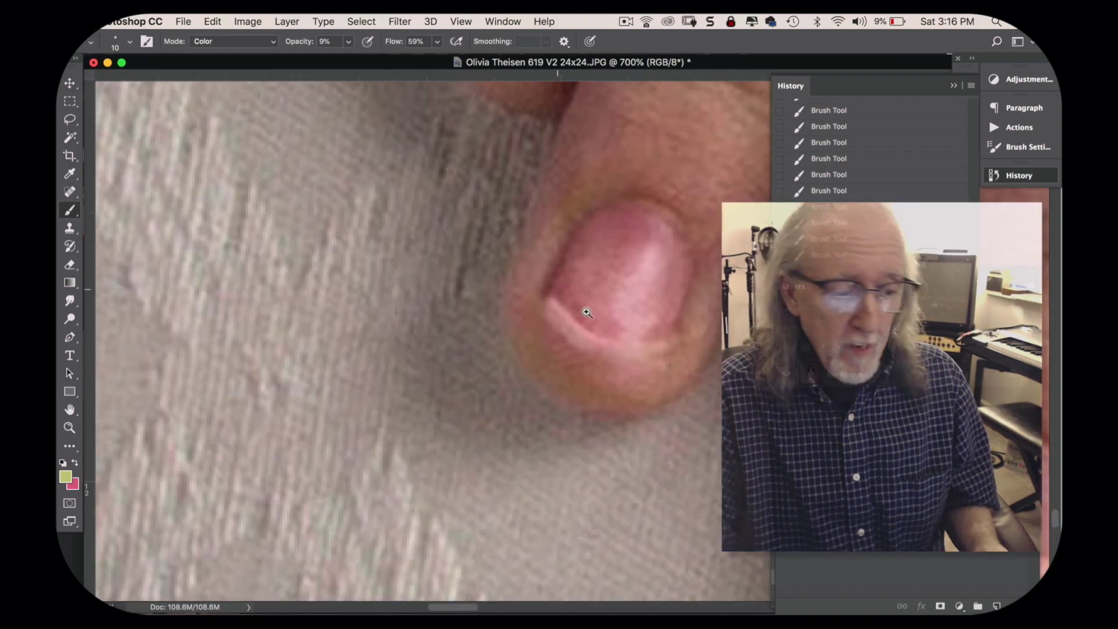
pyautogui.keyDown('super'); pyautogui.click(649, 374); pyautogui.keyUp('super')
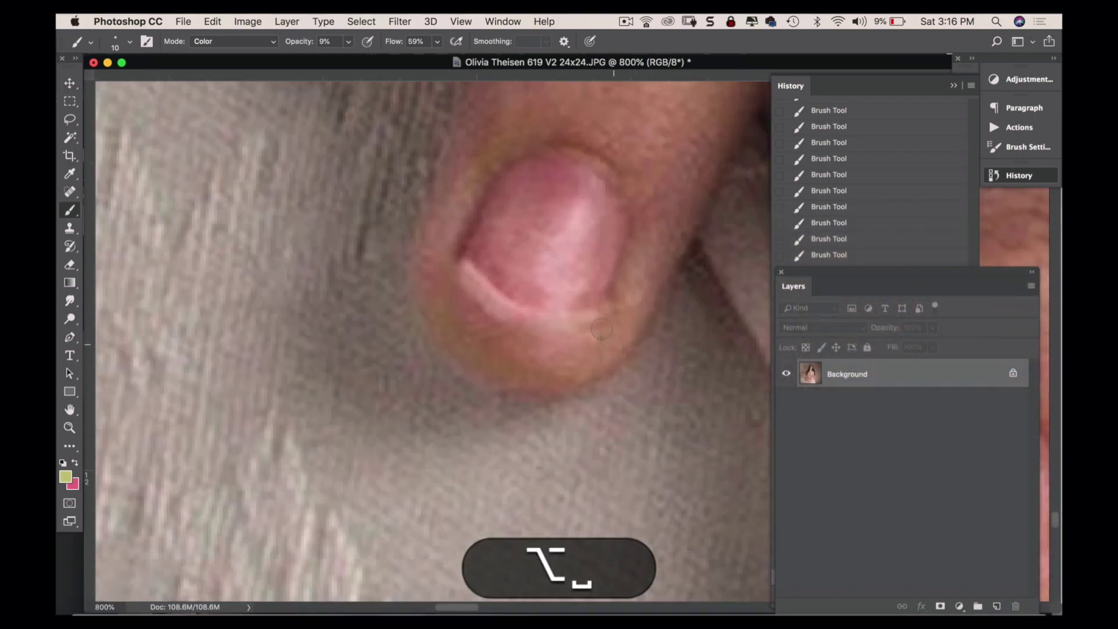
pyautogui.click(70, 226)
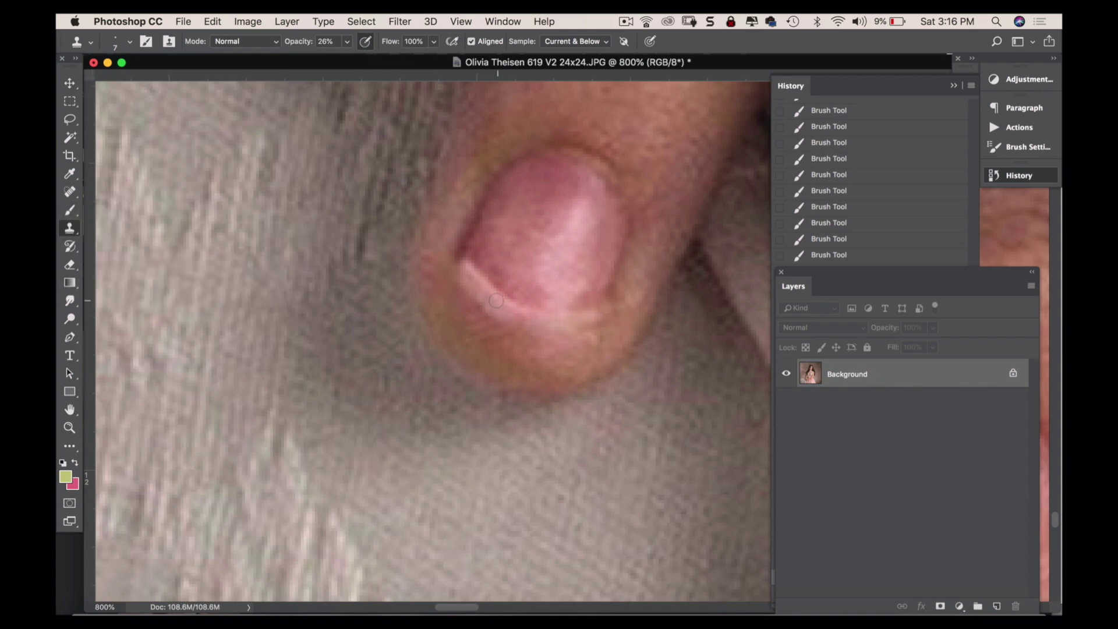
pyautogui.press('[')
pyautogui.press('[')
pyautogui.press('[')
pyautogui.press('[')
pyautogui.press('[')
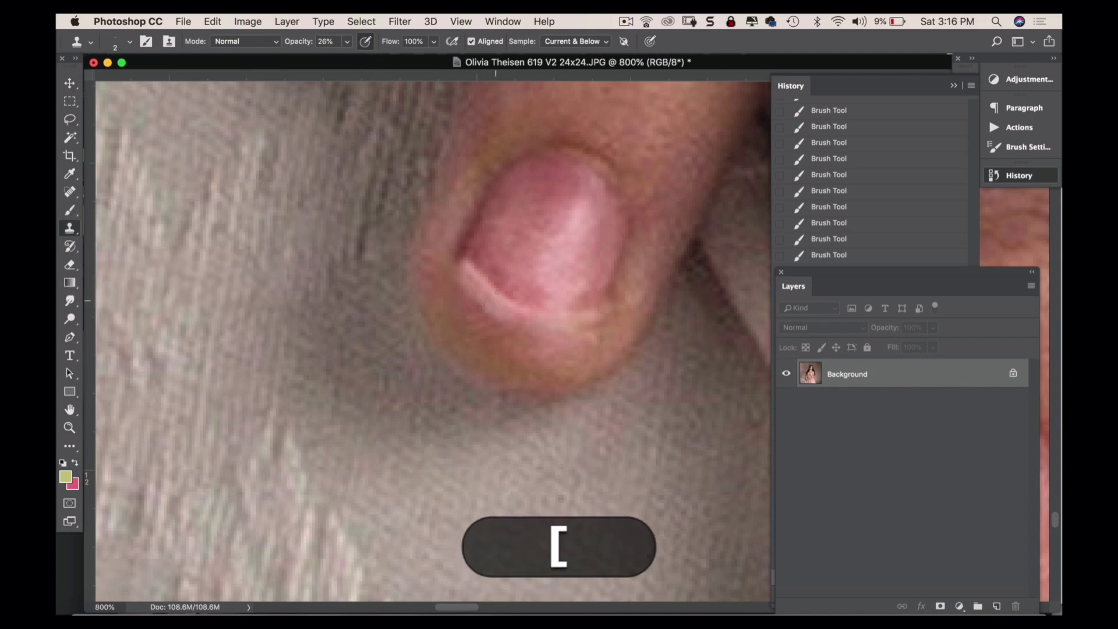
# - Even out the white edge of the lower hand's middle fingernail with the Clone Stamp at 76% opacity
pyautogui.click(346, 41)
pyautogui.moveTo(354, 61); pyautogui.dragTo(366, 61)
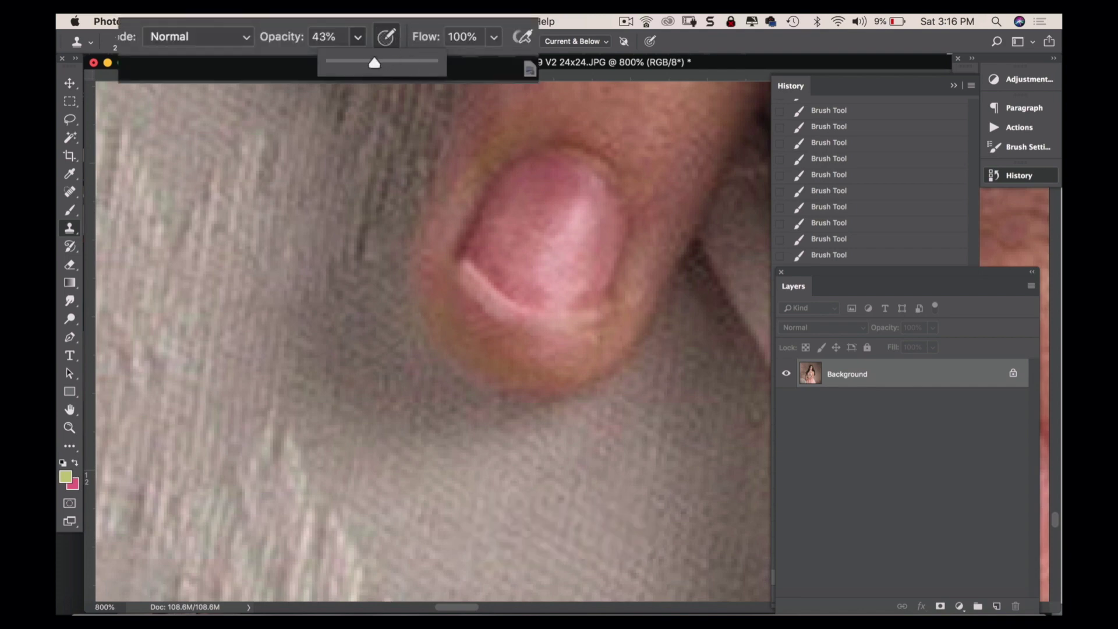
pyautogui.press('alt')
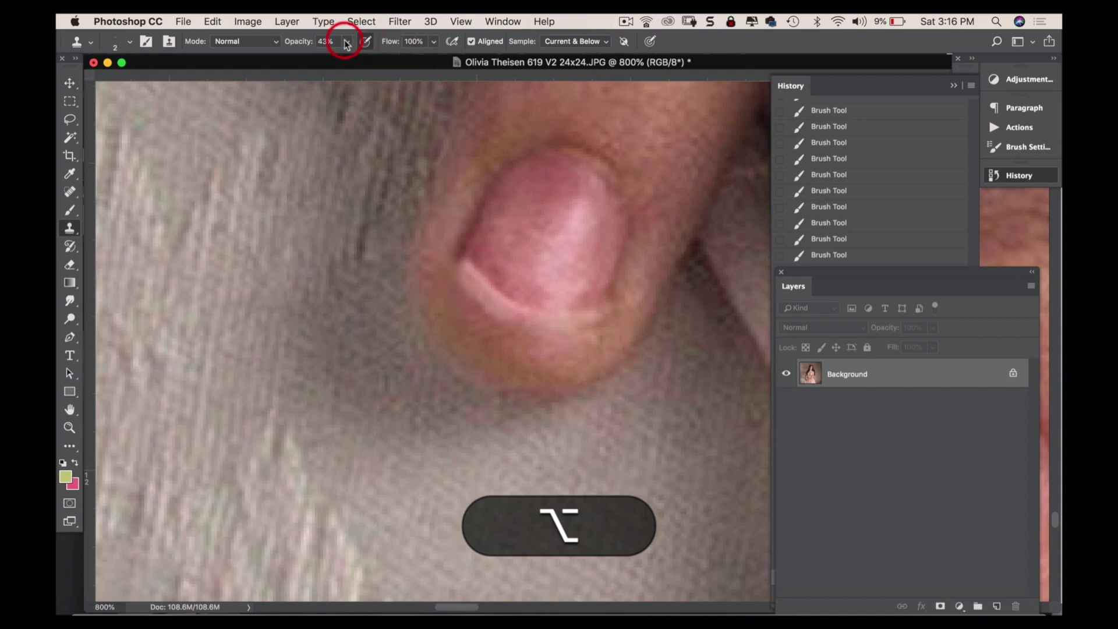
pyautogui.moveTo(347, 41); pyautogui.dragTo(367, 68)
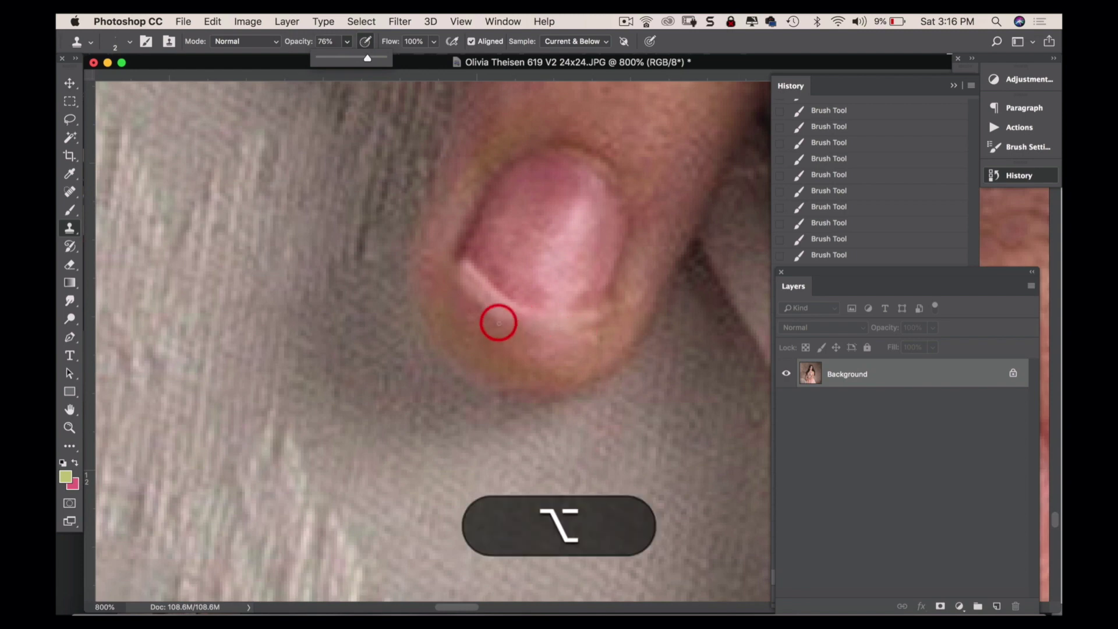
pyautogui.keyDown('alt'); pyautogui.click(471, 273); pyautogui.keyUp('alt')
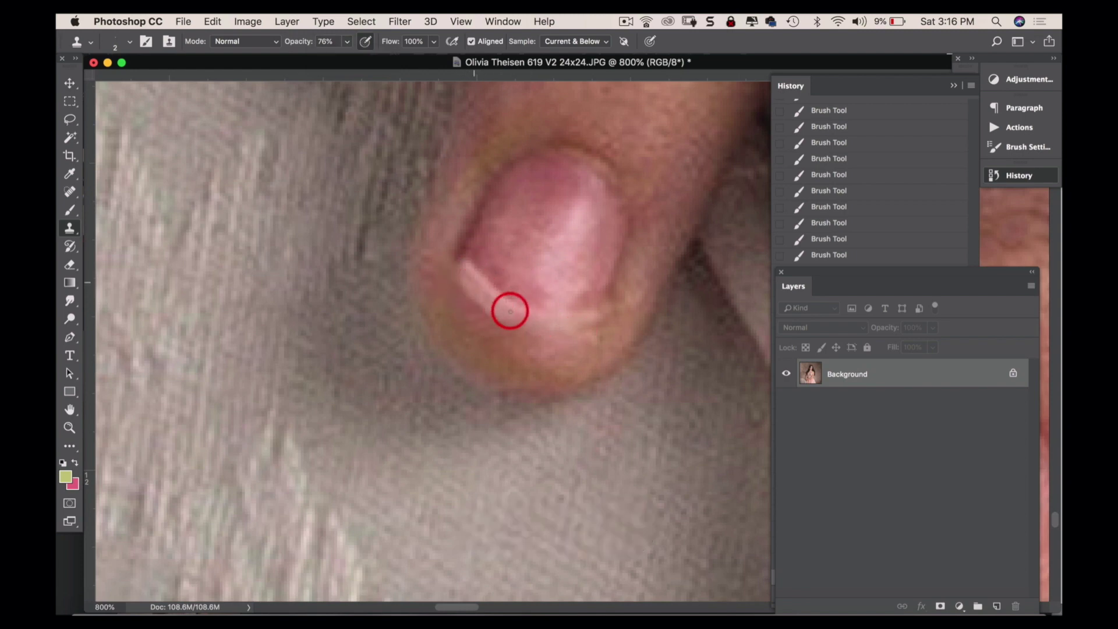
pyautogui.press('alt')
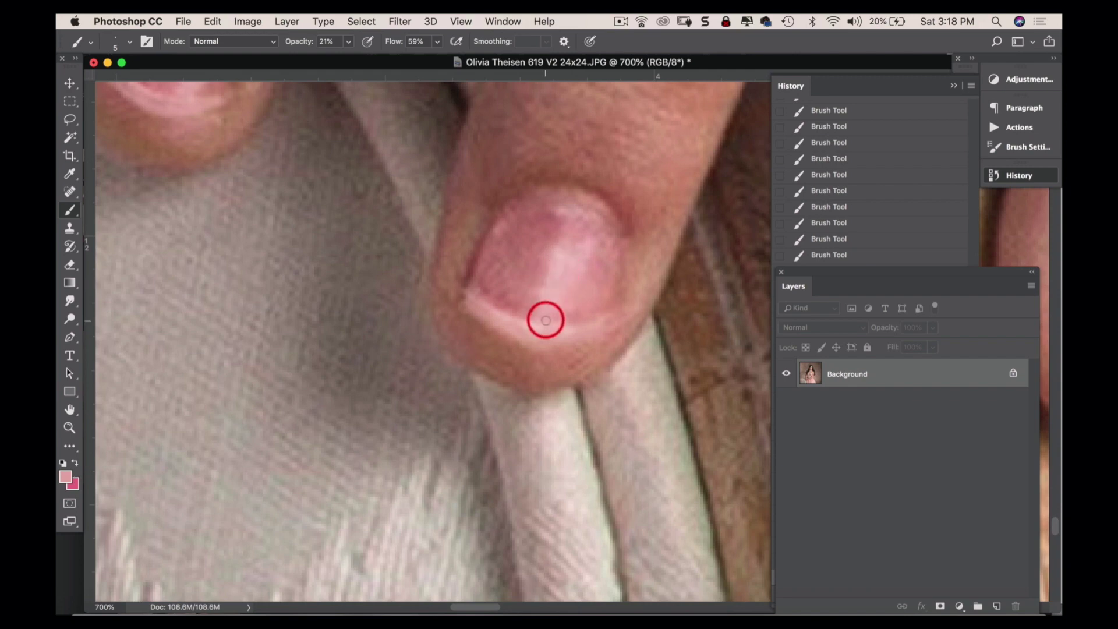
# - Refine the tip of the adjacent fingernail using the size 5 Brush in Normal mode at 21% opacity with light pink
pyautogui.press('space')
pyautogui.moveTo(640, 308); pyautogui.dragTo(460, 250)
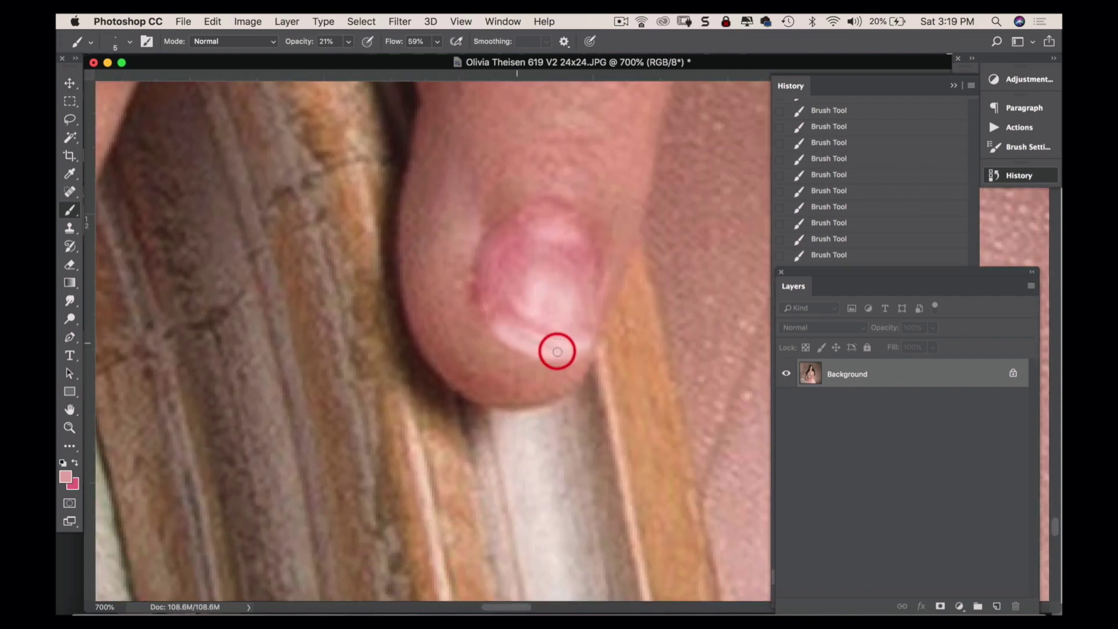
pyautogui.moveTo(547, 308)
pyautogui.mouseDown()
pyautogui.moveTo(504, 324)
pyautogui.moveTo(569, 339)
pyautogui.moveTo(547, 333)
pyautogui.mouseUp()
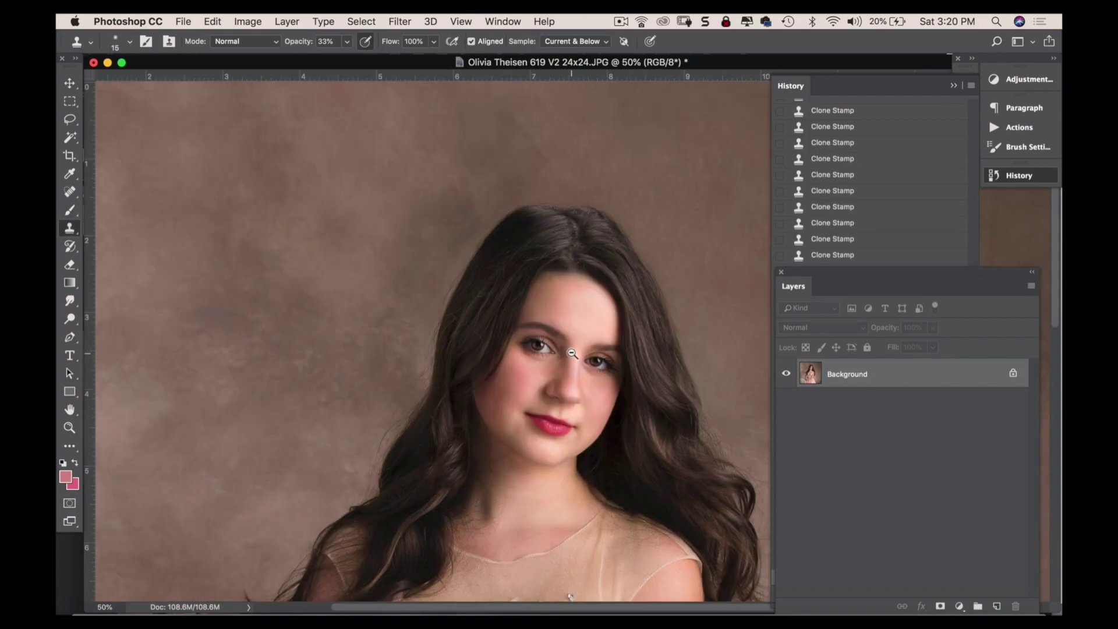
# - Even out the reddish skin above the dress neckline by cloning nearby lighter skin with the size 80 Clone Stamp at 33% opacity
pyautogui.moveTo(570, 376); pyautogui.dragTo(558, 247)
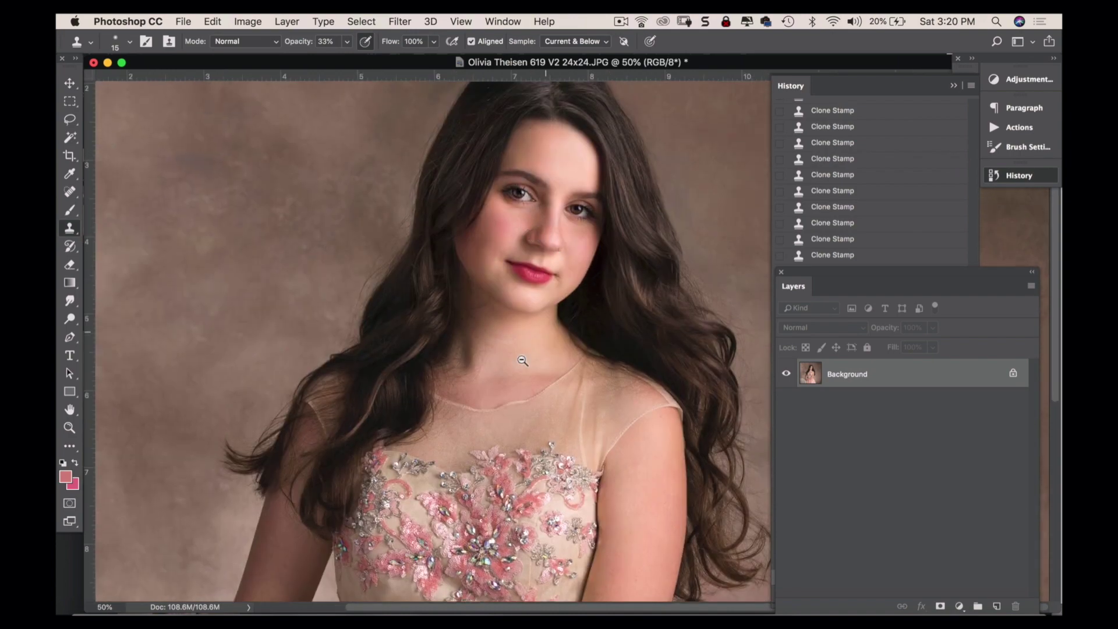
pyautogui.click(523, 361)
pyautogui.click(590, 358)
pyautogui.click(534, 324)
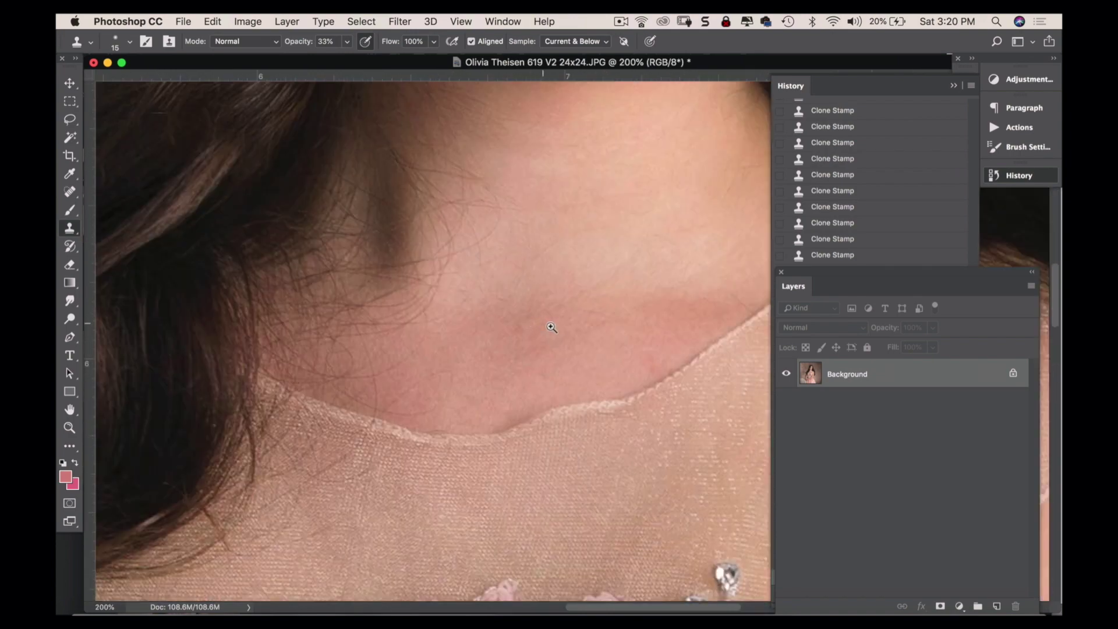
pyautogui.keyDown('alt'); pyautogui.click(575, 334); pyautogui.keyUp('alt')
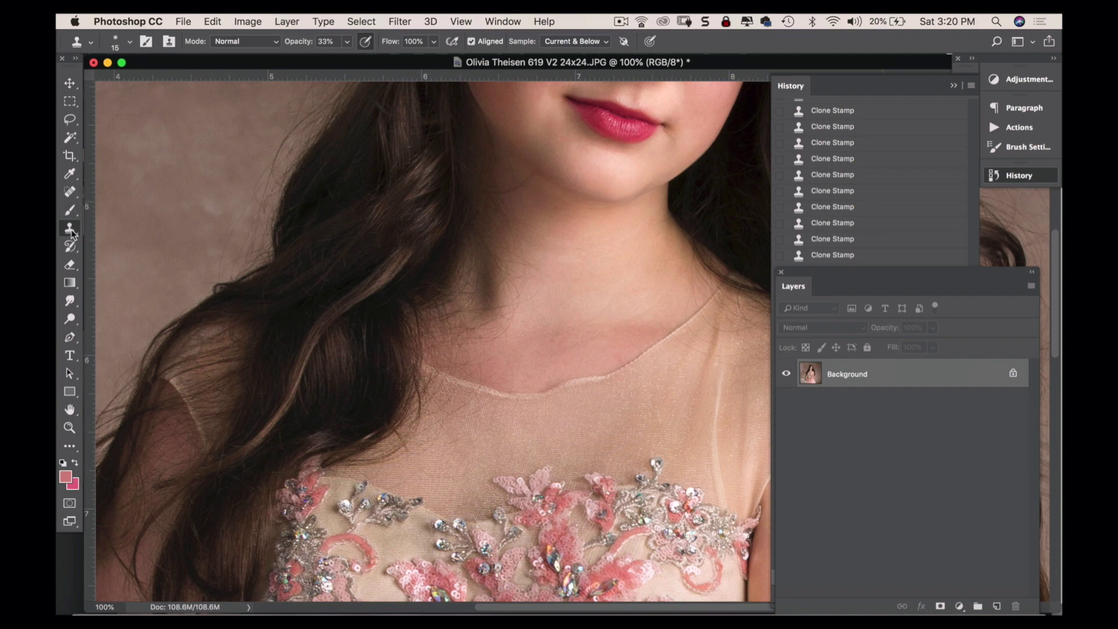
pyautogui.press(']')
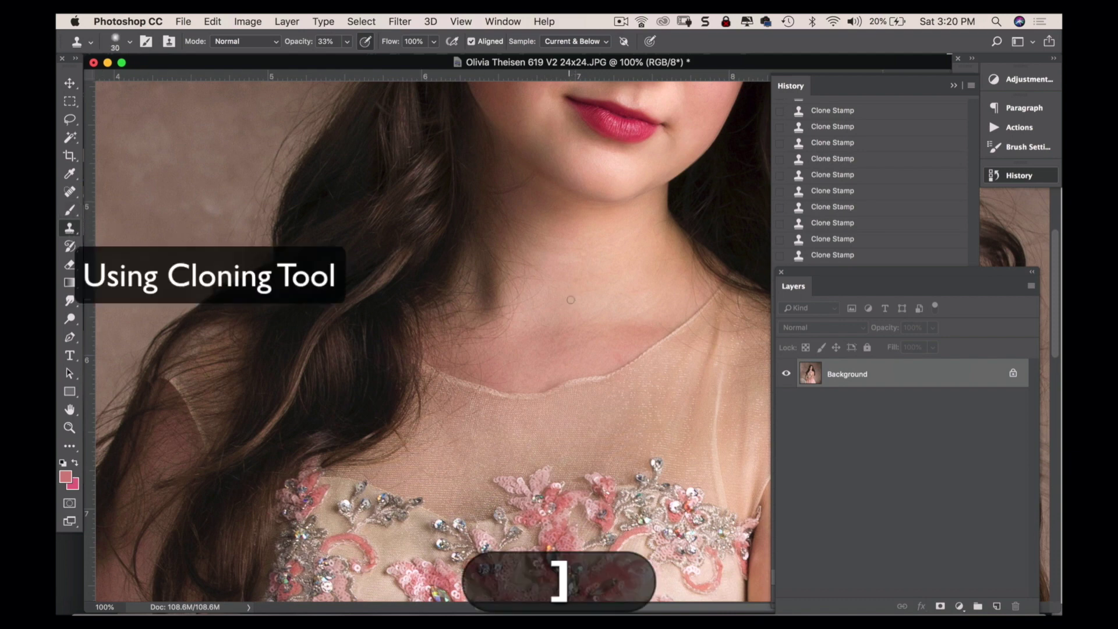
pyautogui.moveTo(576, 303)
pyautogui.mouseDown()
pyautogui.moveTo(546, 272)
pyautogui.moveTo(559, 296)
pyautogui.moveTo(483, 252)
pyautogui.moveTo(488, 302)
pyautogui.moveTo(506, 318)
pyautogui.mouseUp()
pyautogui.keyDown('alt'); pyautogui.click(607, 302); pyautogui.keyUp('alt')
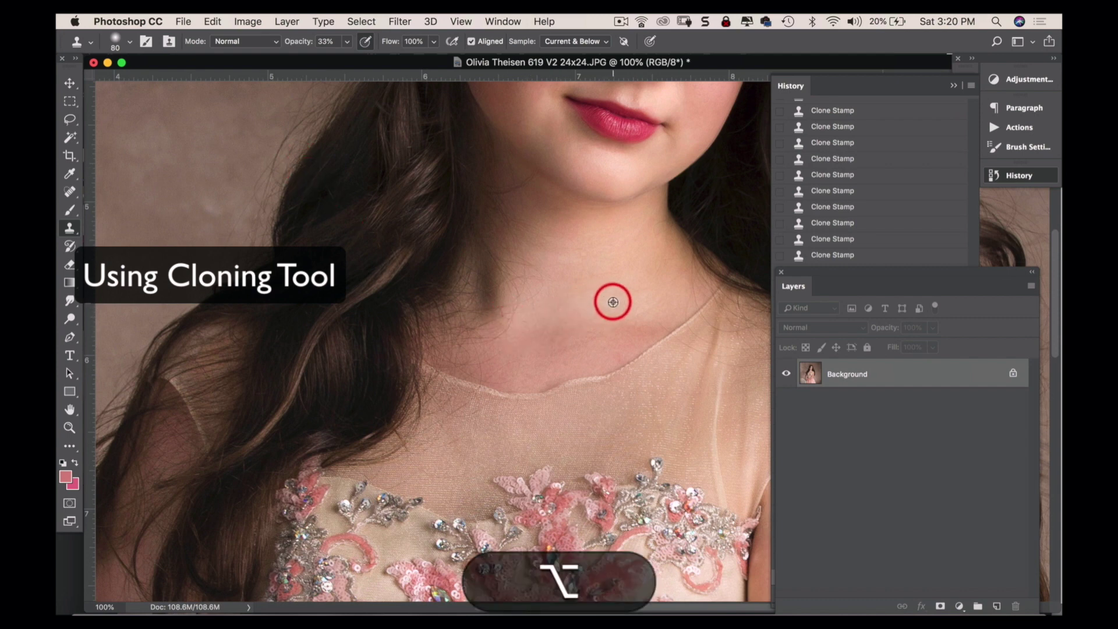
pyautogui.click(535, 358)
pyautogui.moveTo(535, 357)
pyautogui.mouseDown()
pyautogui.moveTo(583, 316)
pyautogui.moveTo(525, 358)
pyautogui.moveTo(565, 316)
pyautogui.moveTo(547, 343)
pyautogui.moveTo(626, 287)
pyautogui.moveTo(601, 285)
pyautogui.moveTo(590, 316)
pyautogui.moveTo(551, 351)
pyautogui.moveTo(573, 315)
pyautogui.moveTo(515, 368)
pyautogui.moveTo(584, 309)
pyautogui.moveTo(557, 306)
pyautogui.moveTo(492, 361)
pyautogui.moveTo(494, 350)
pyautogui.moveTo(600, 316)
pyautogui.moveTo(599, 307)
pyautogui.moveTo(613, 338)
pyautogui.moveTo(632, 320)
pyautogui.moveTo(599, 345)
pyautogui.moveTo(645, 320)
pyautogui.moveTo(623, 338)
pyautogui.moveTo(659, 321)
pyautogui.moveTo(652, 329)
pyautogui.moveTo(671, 303)
pyautogui.moveTo(647, 307)
pyautogui.moveTo(612, 343)
pyautogui.moveTo(605, 323)
pyautogui.moveTo(563, 310)
pyautogui.mouseUp()
pyautogui.keyDown('alt'); pyautogui.click(534, 325); pyautogui.keyUp('alt')
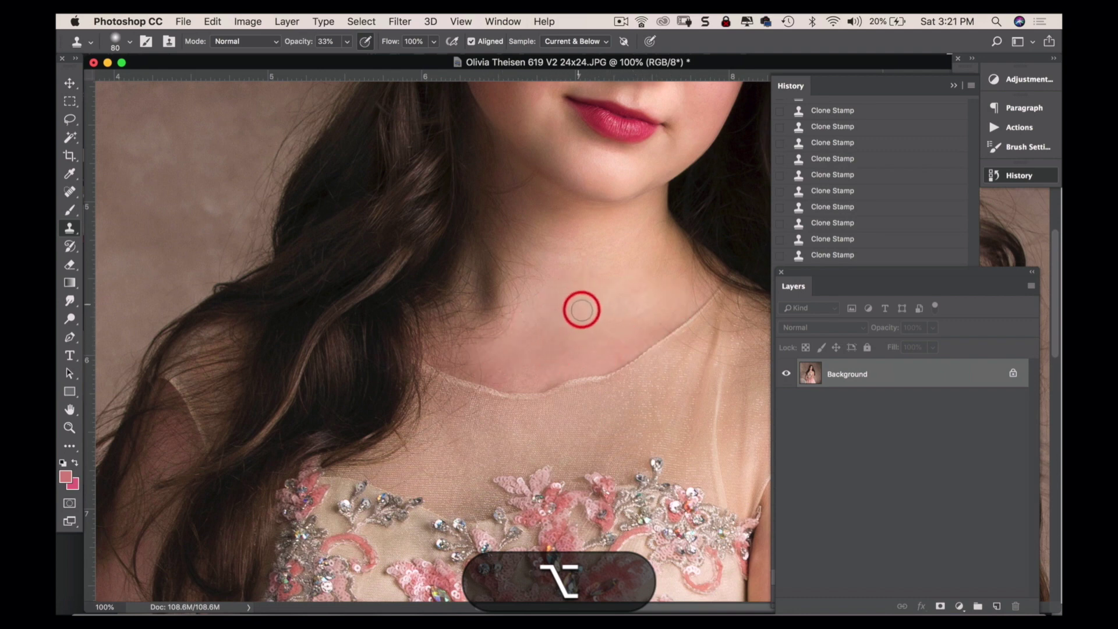